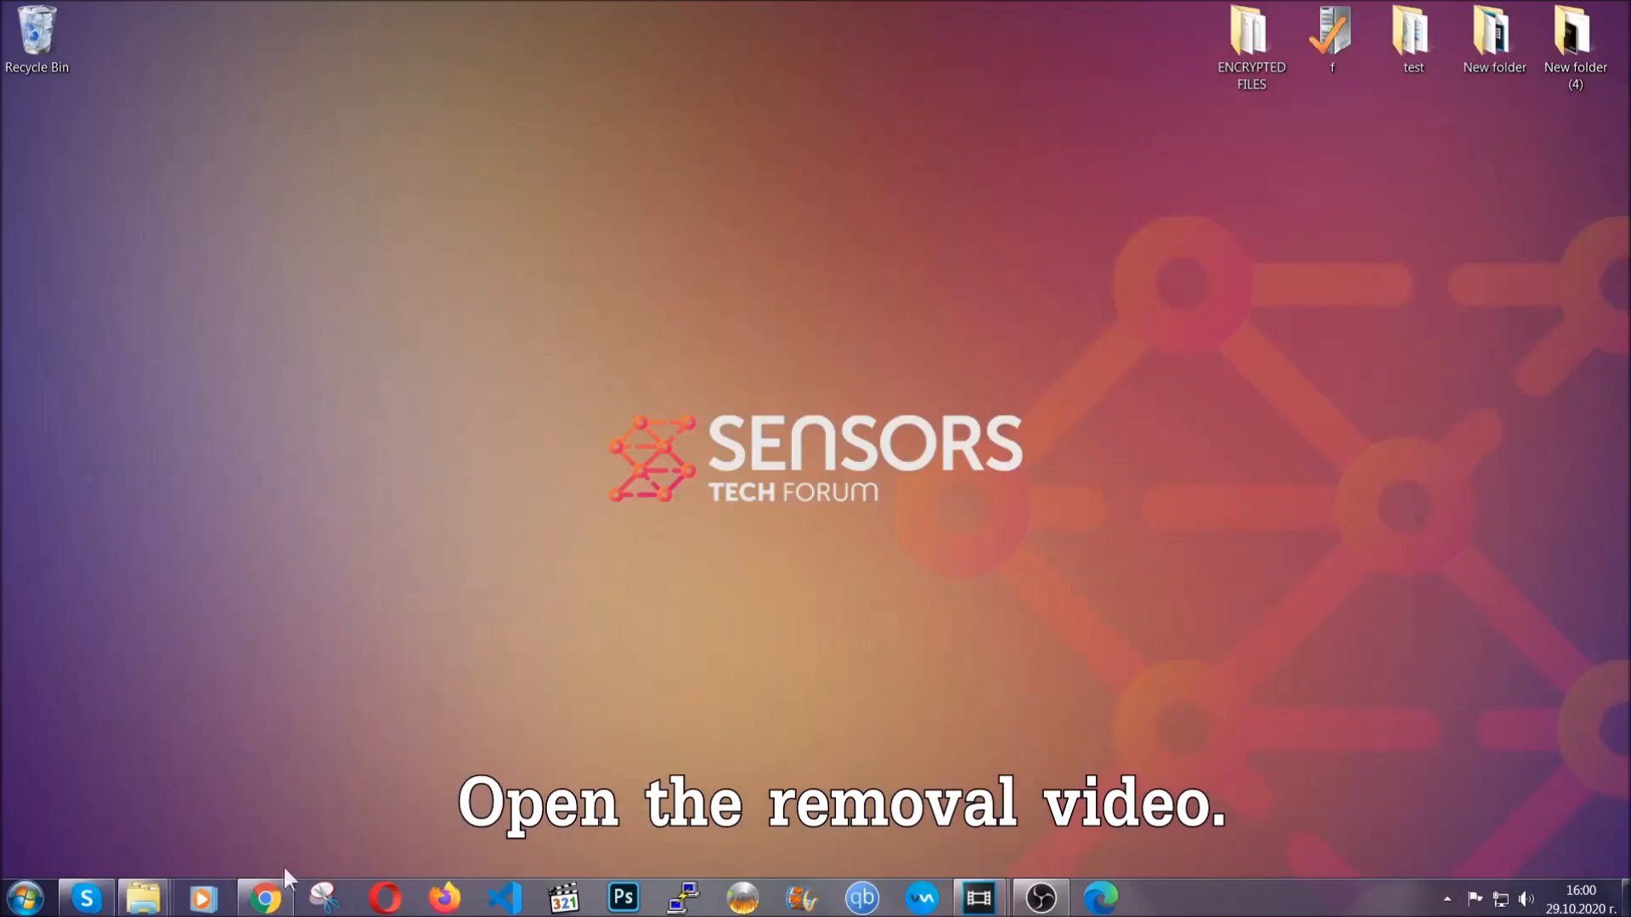
- Bring up the adware removal video and follow its Full Removal Guide link to download SpyHunter 5
{"action": "left_click", "coordinate": [263, 899]}
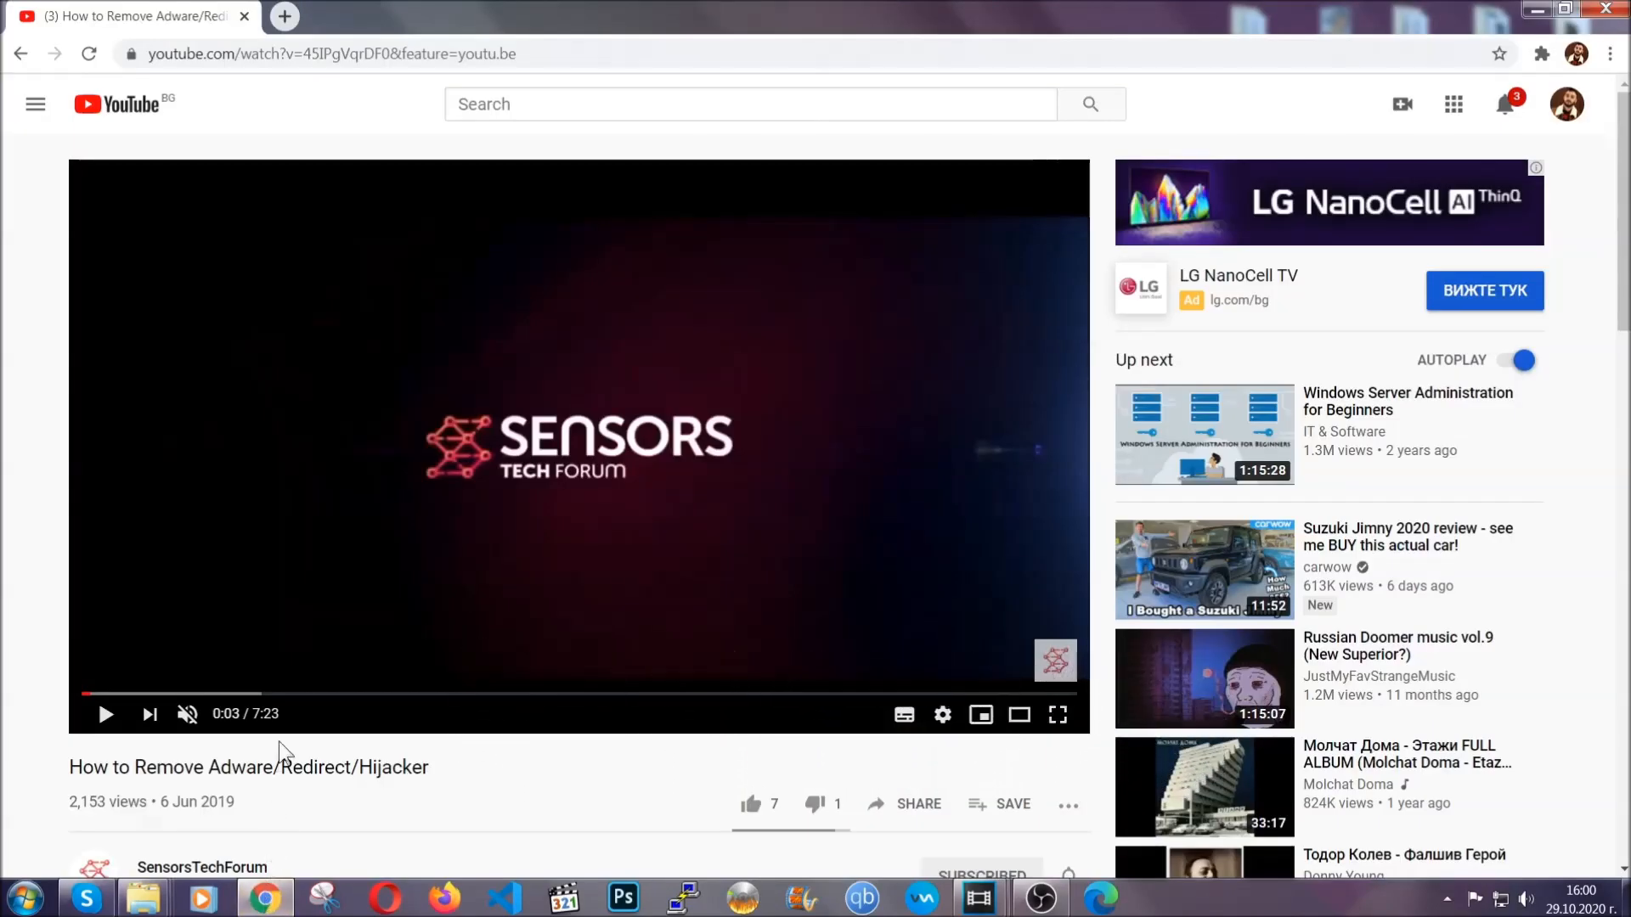
{"action": "scroll", "coordinate": [325, 586], "scroll_direction": "down", "scroll_amount": 4}
{"action": "scroll", "coordinate": [325, 609], "scroll_direction": "down", "scroll_amount": 1}
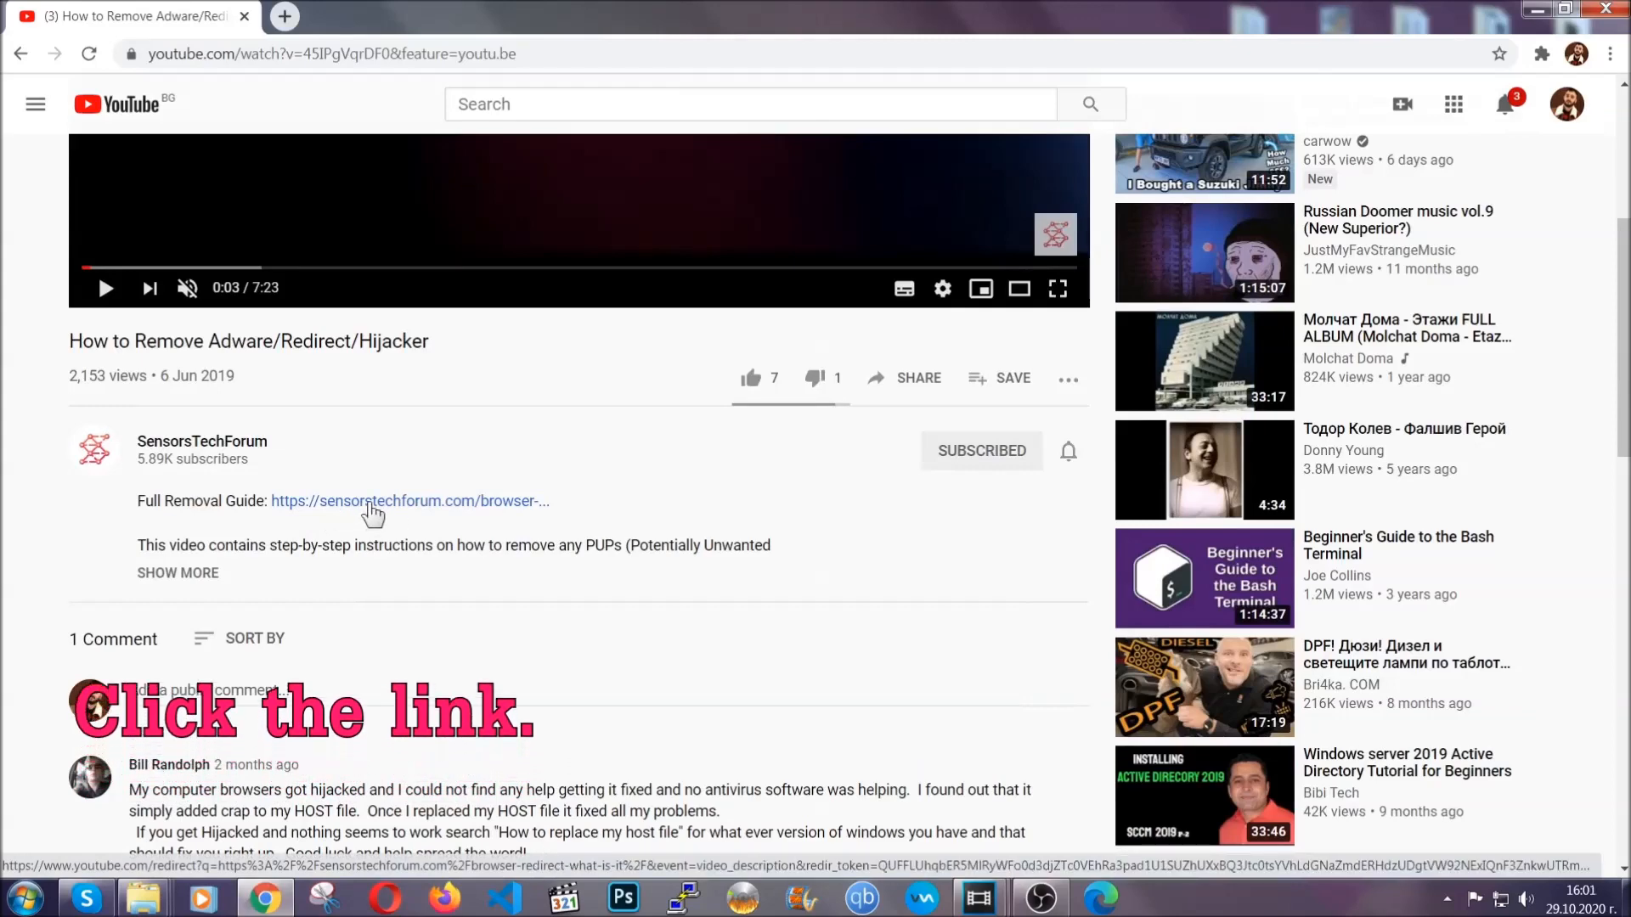
{"action": "left_click", "coordinate": [374, 508]}
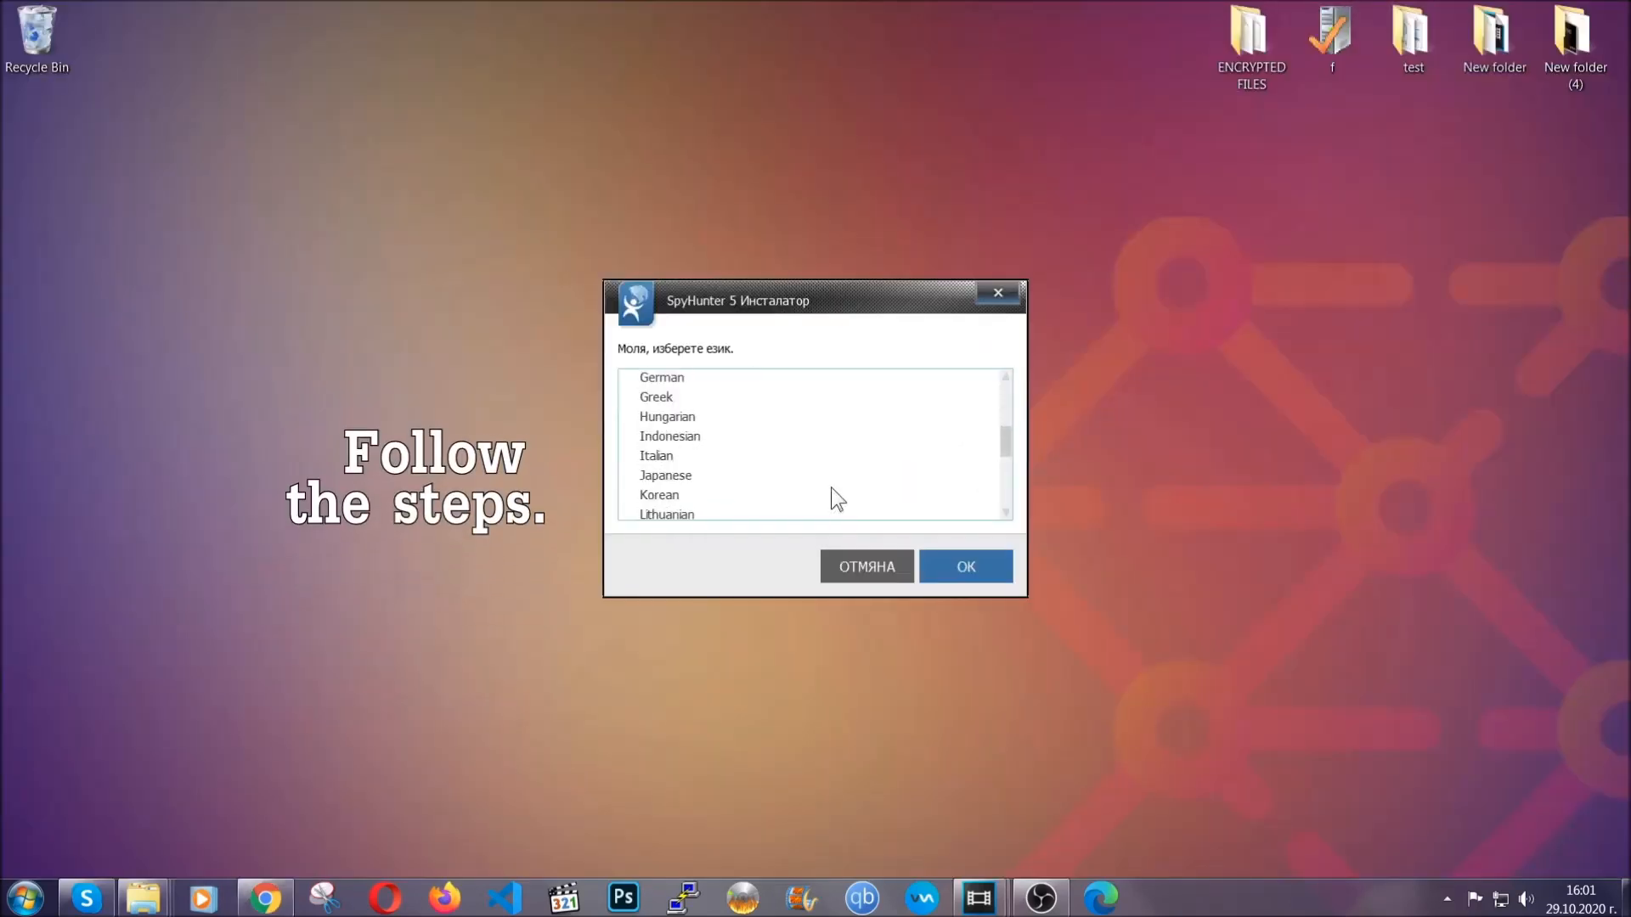
{"action": "scroll", "coordinate": [800, 505], "scroll_direction": "down", "scroll_amount": 3}
{"action": "scroll", "coordinate": [829, 501], "scroll_direction": "up", "scroll_amount": 4}
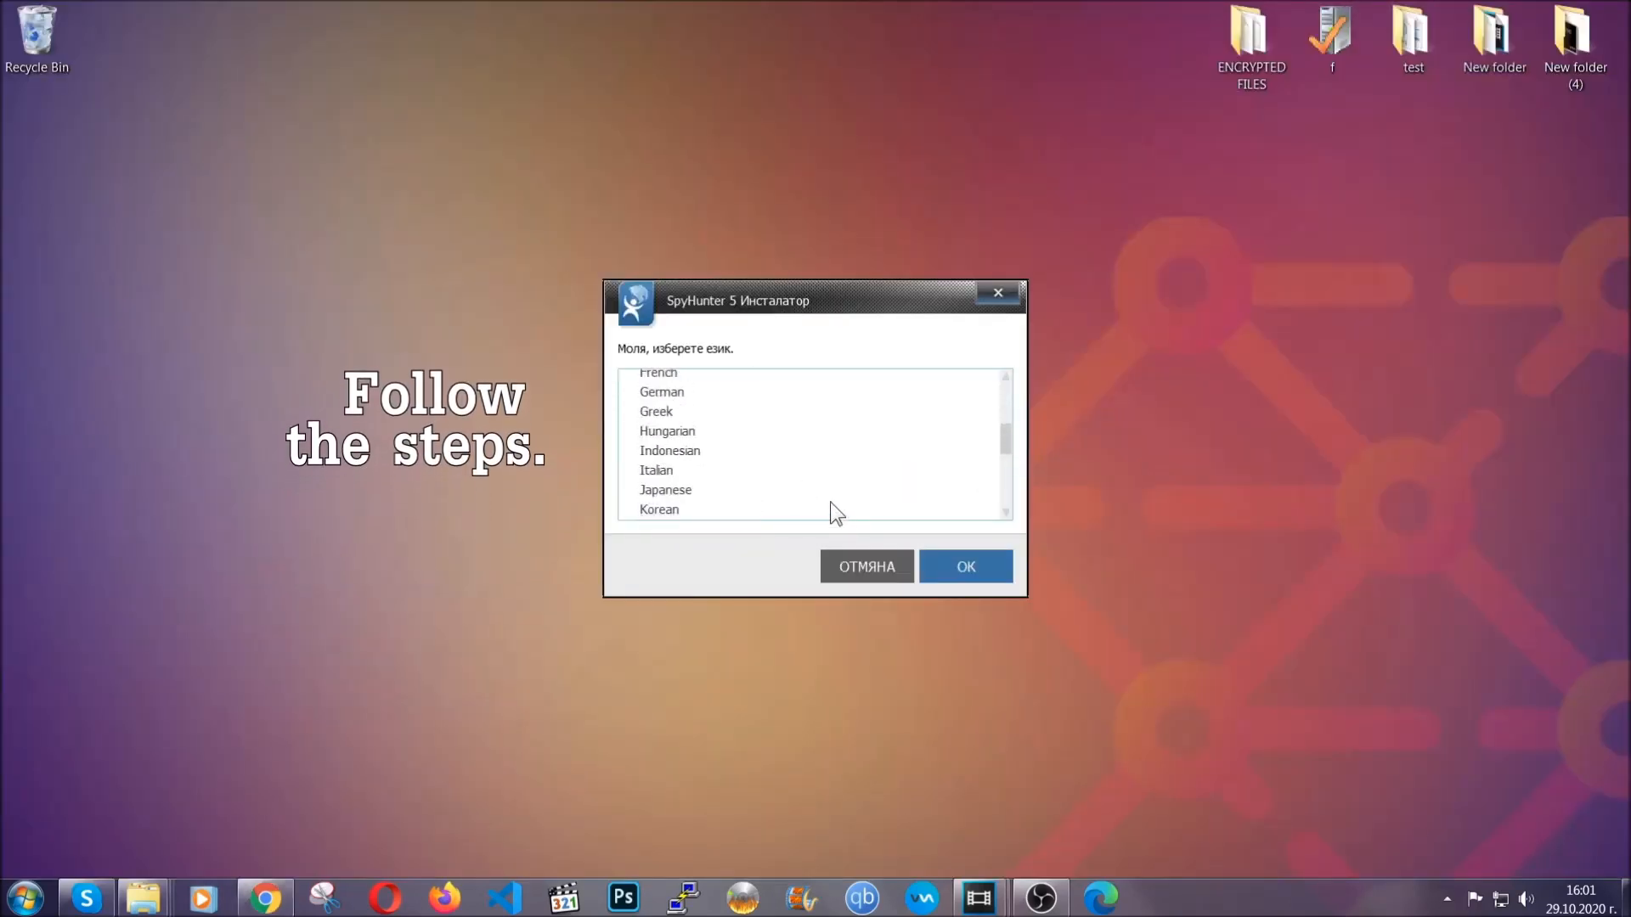
{"action": "scroll", "coordinate": [777, 481], "scroll_direction": "up", "scroll_amount": 4}
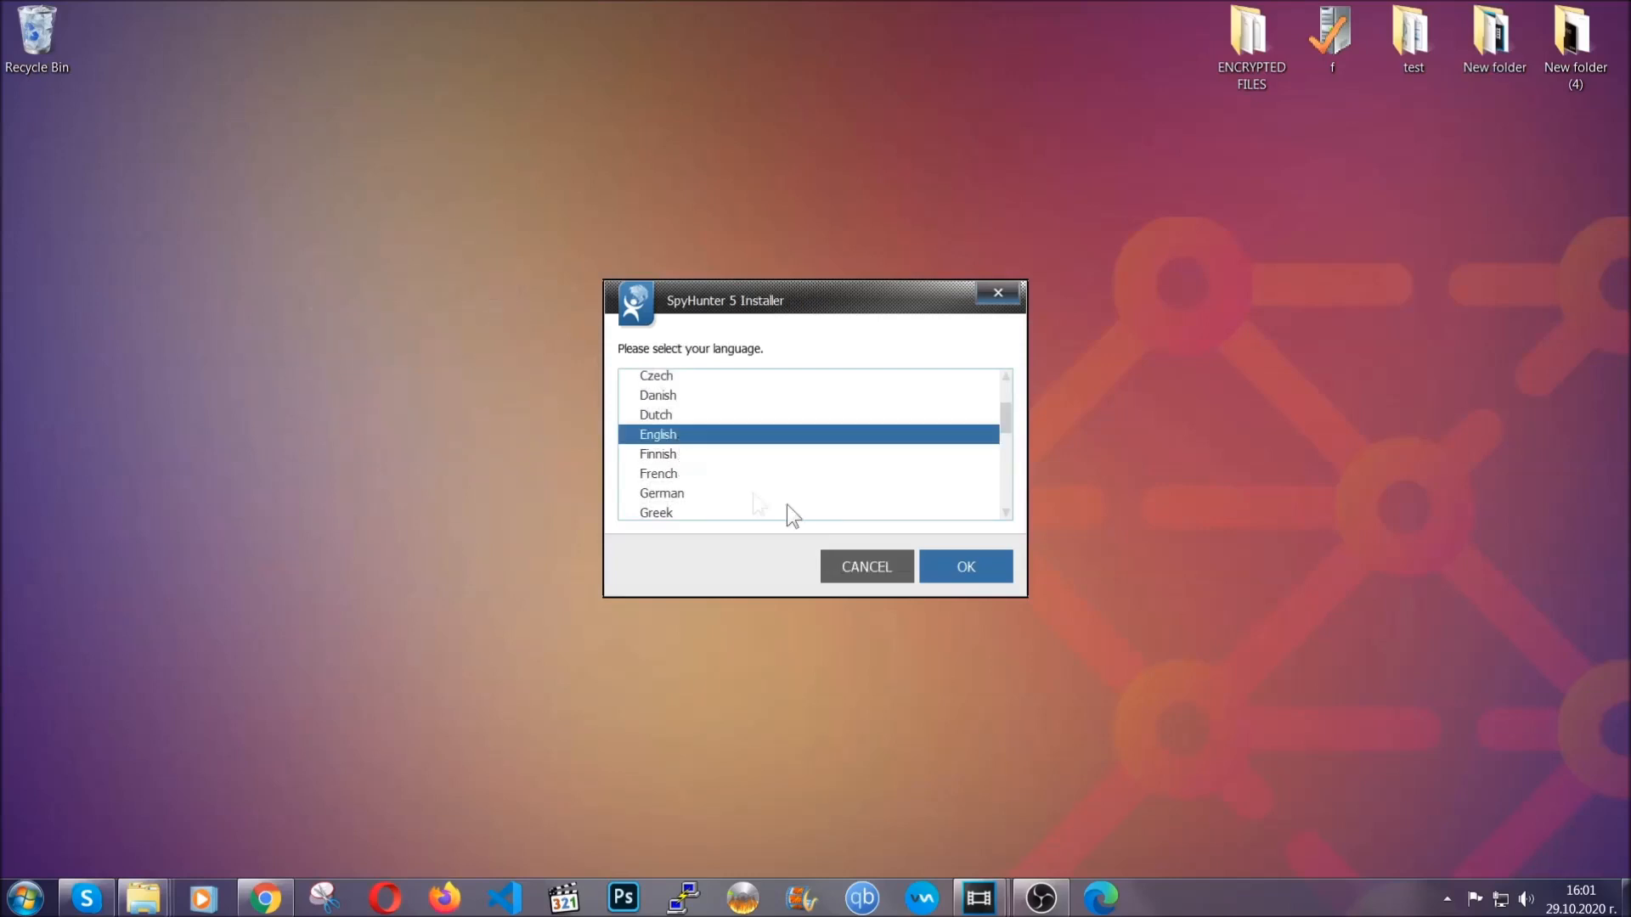
- Install SpyHunter 5 in English, accepting the EULA and Privacy Policy, and finish the installer
{"action": "left_click", "coordinate": [965, 566]}
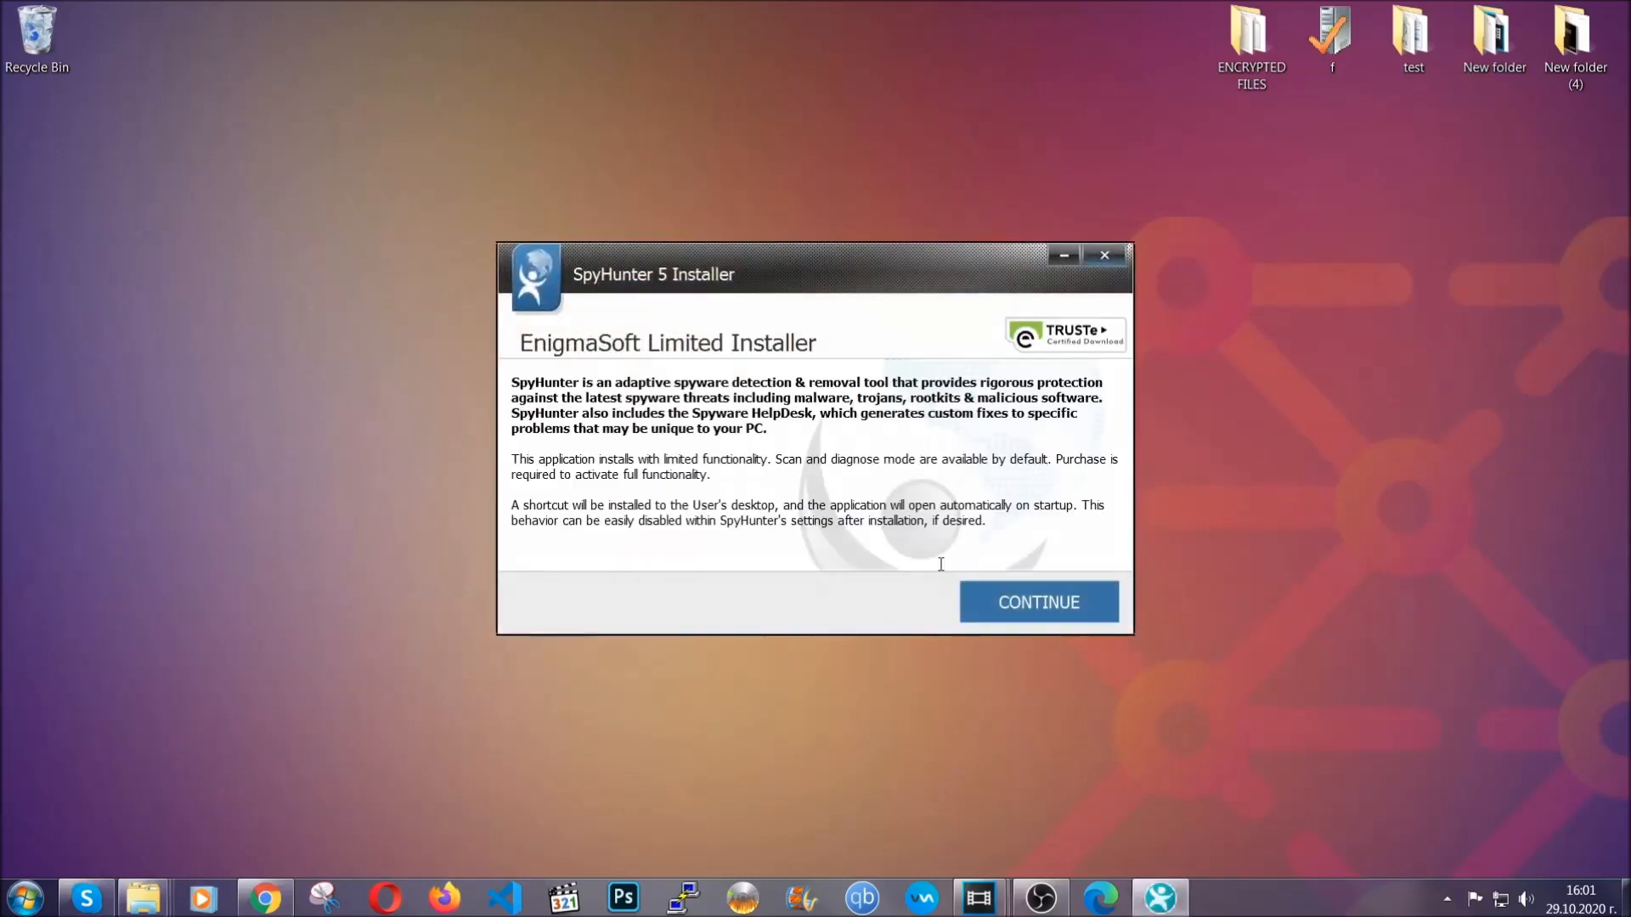
{"action": "left_click", "coordinate": [988, 589]}
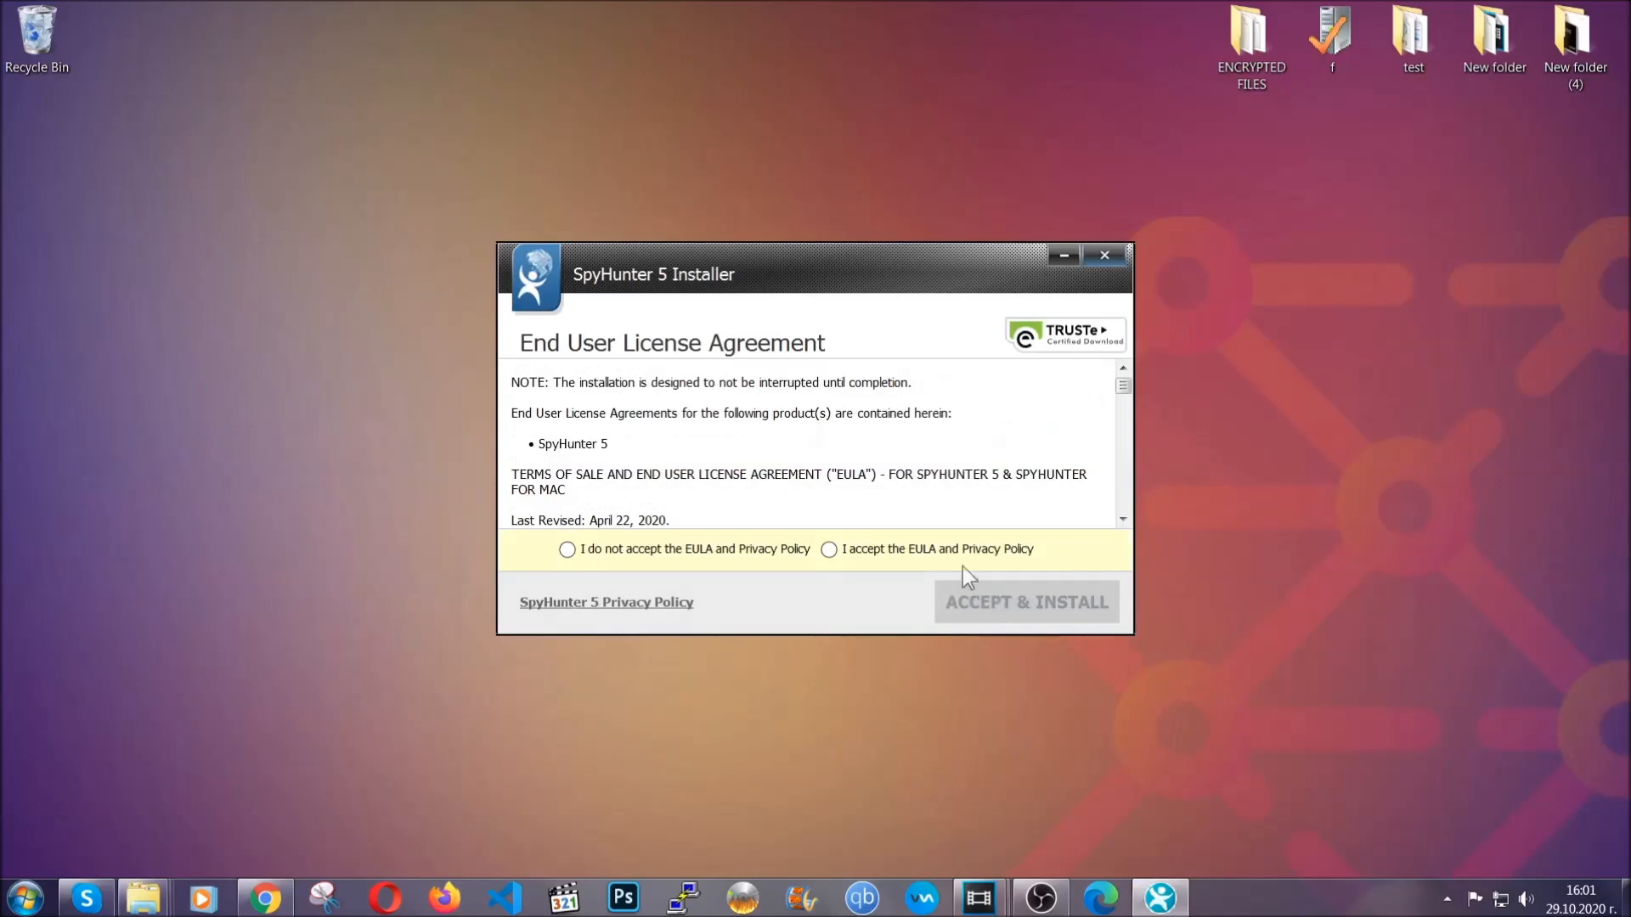
{"action": "left_click", "coordinate": [956, 546]}
{"action": "left_click", "coordinate": [983, 592]}
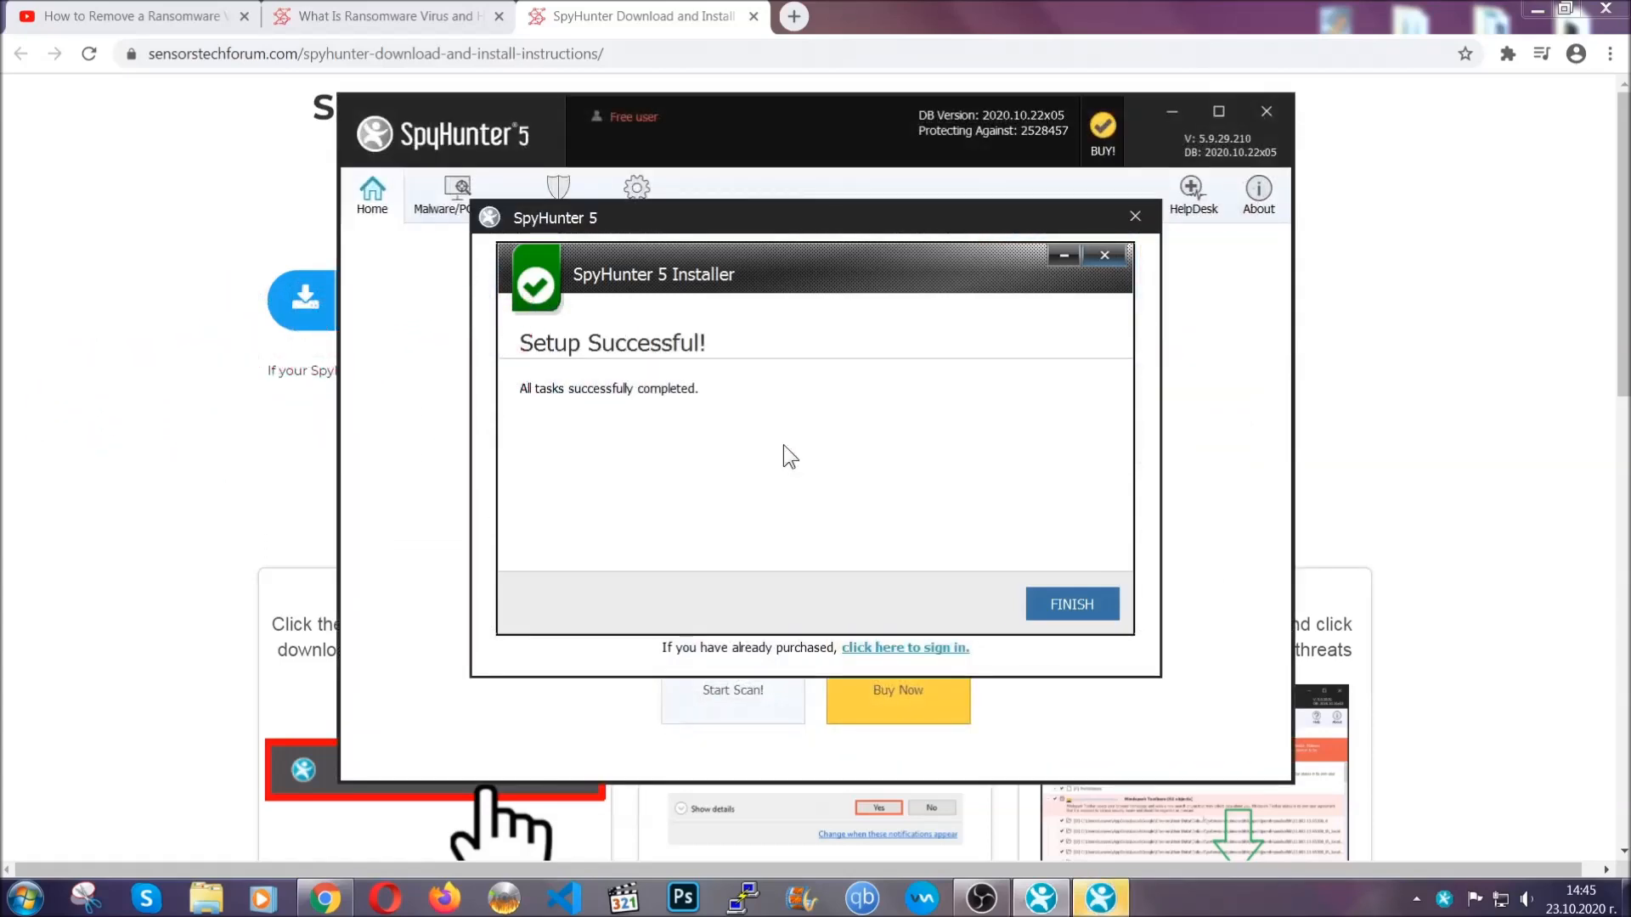
{"action": "left_click", "coordinate": [1043, 606]}
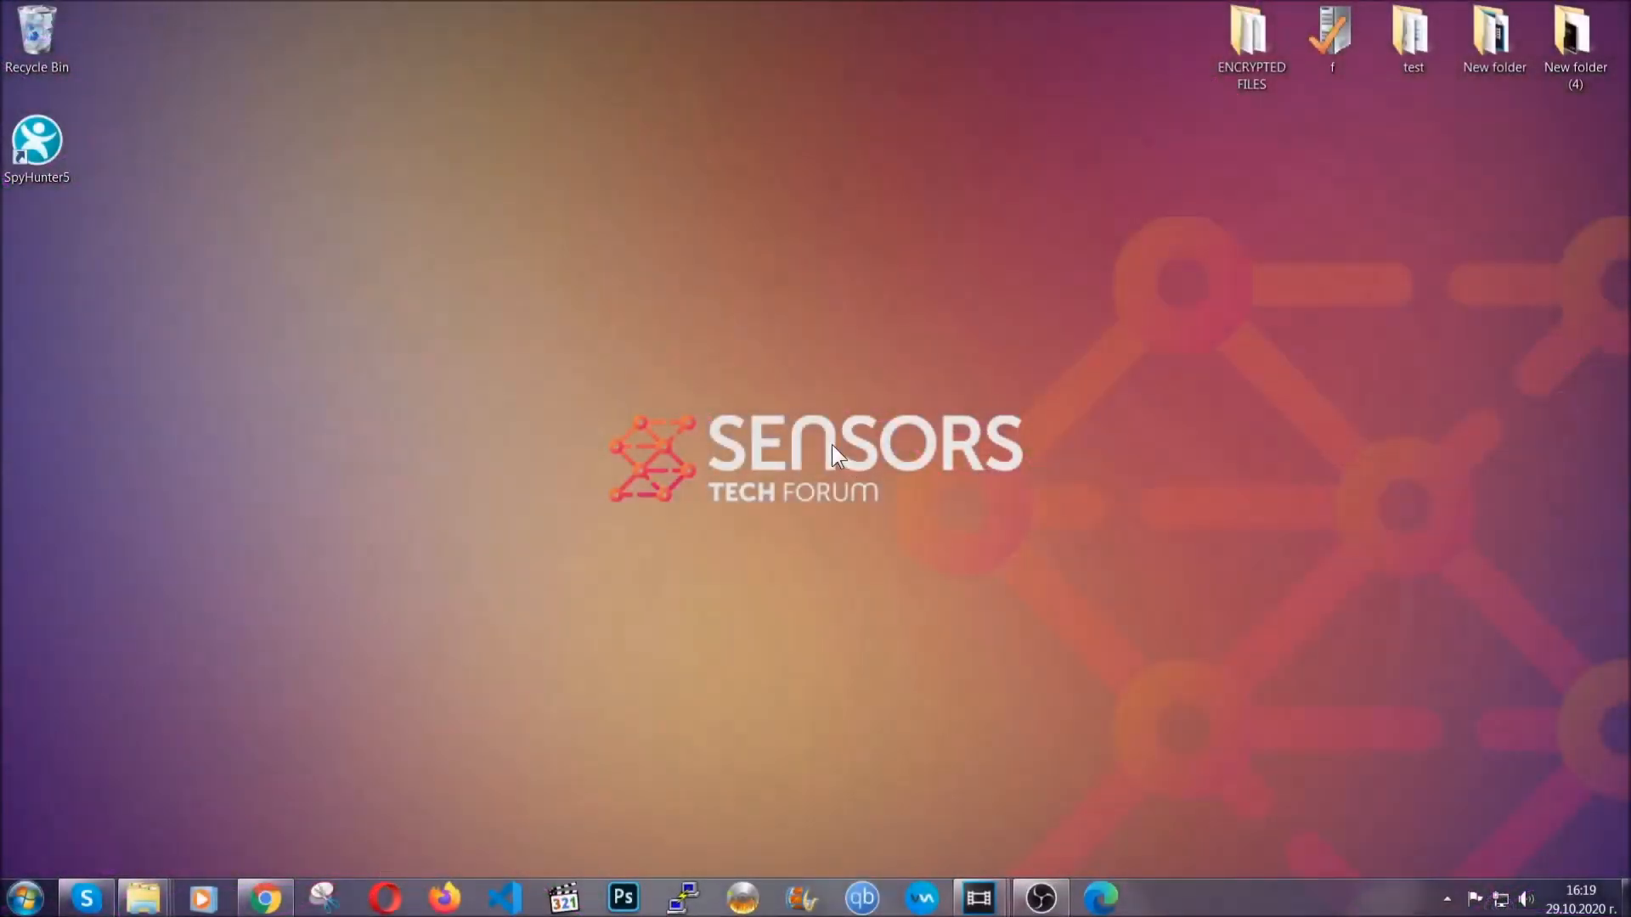
- Uninstall SUSPICIOUS PROGRAM through Programs and Features (APPWIZ.CPL) and confirm its removal
{"action": "key", "text": "super+r"}
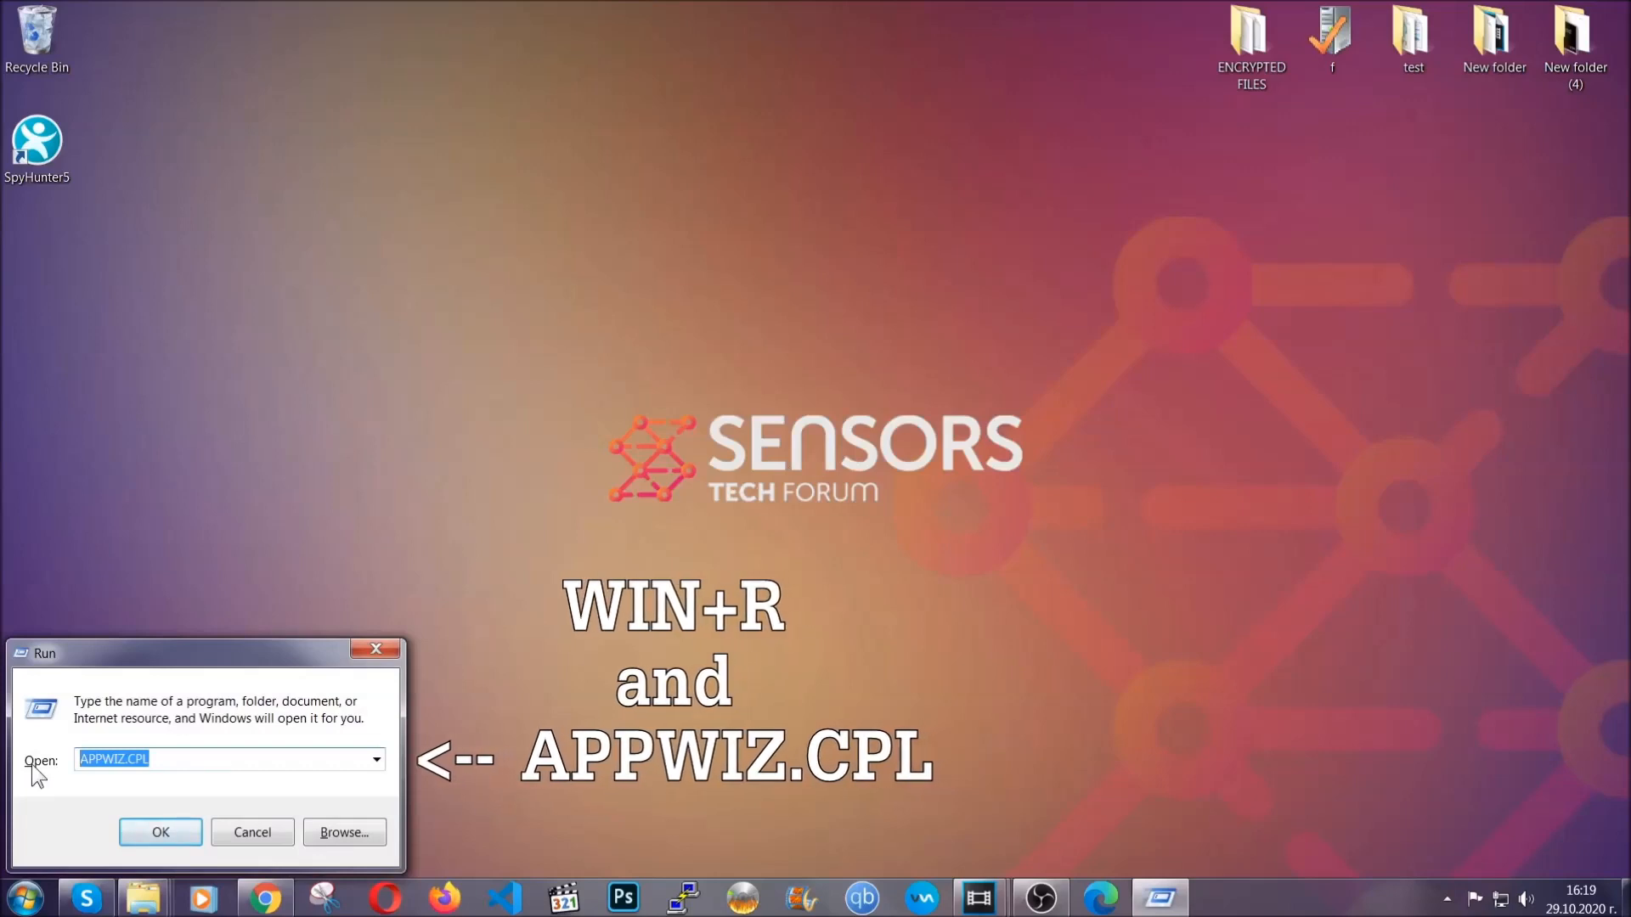
{"action": "left_click", "coordinate": [161, 832]}
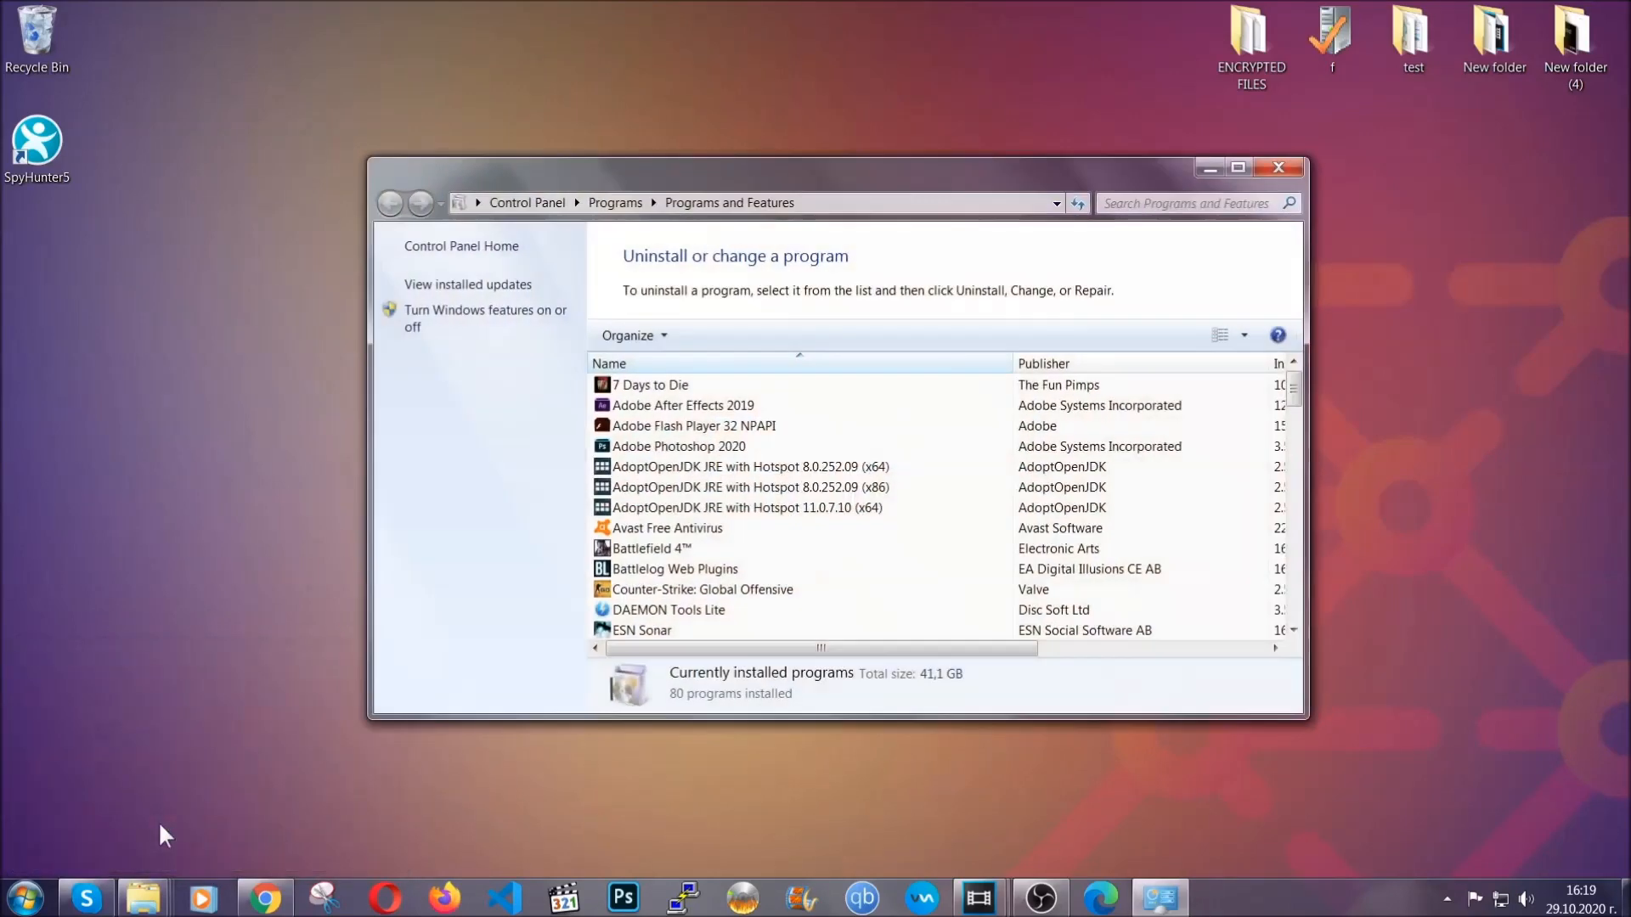
{"action": "scroll", "coordinate": [859, 454], "scroll_direction": "down", "scroll_amount": 8}
{"action": "scroll", "coordinate": [870, 472], "scroll_direction": "down", "scroll_amount": 8}
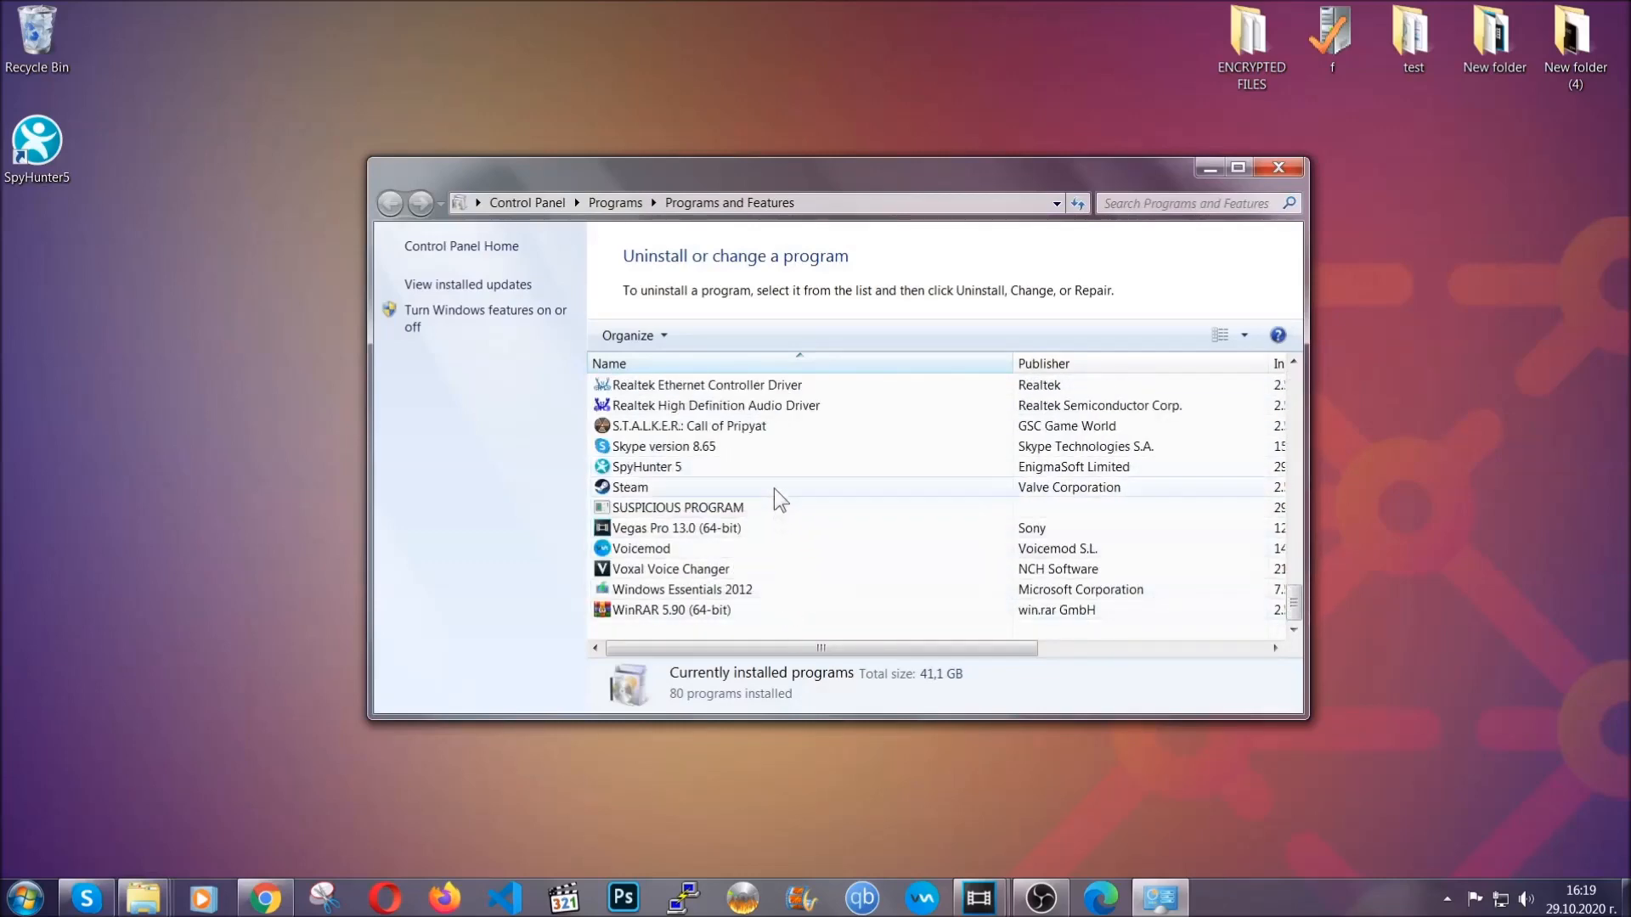
{"action": "left_click", "coordinate": [694, 509]}
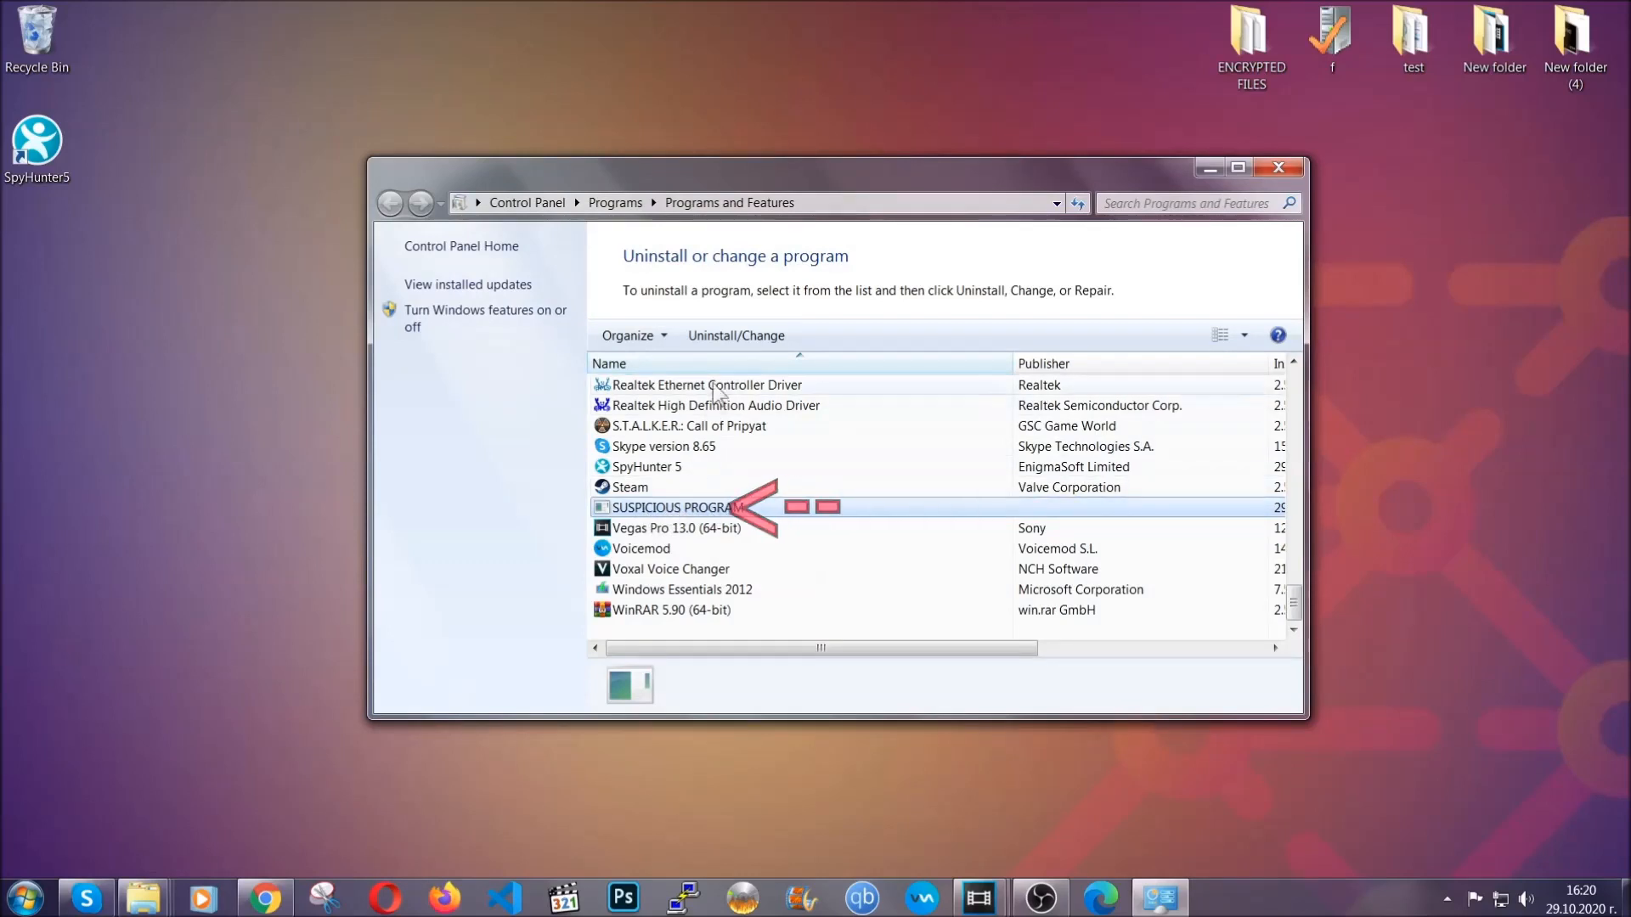
{"action": "left_click", "coordinate": [735, 335]}
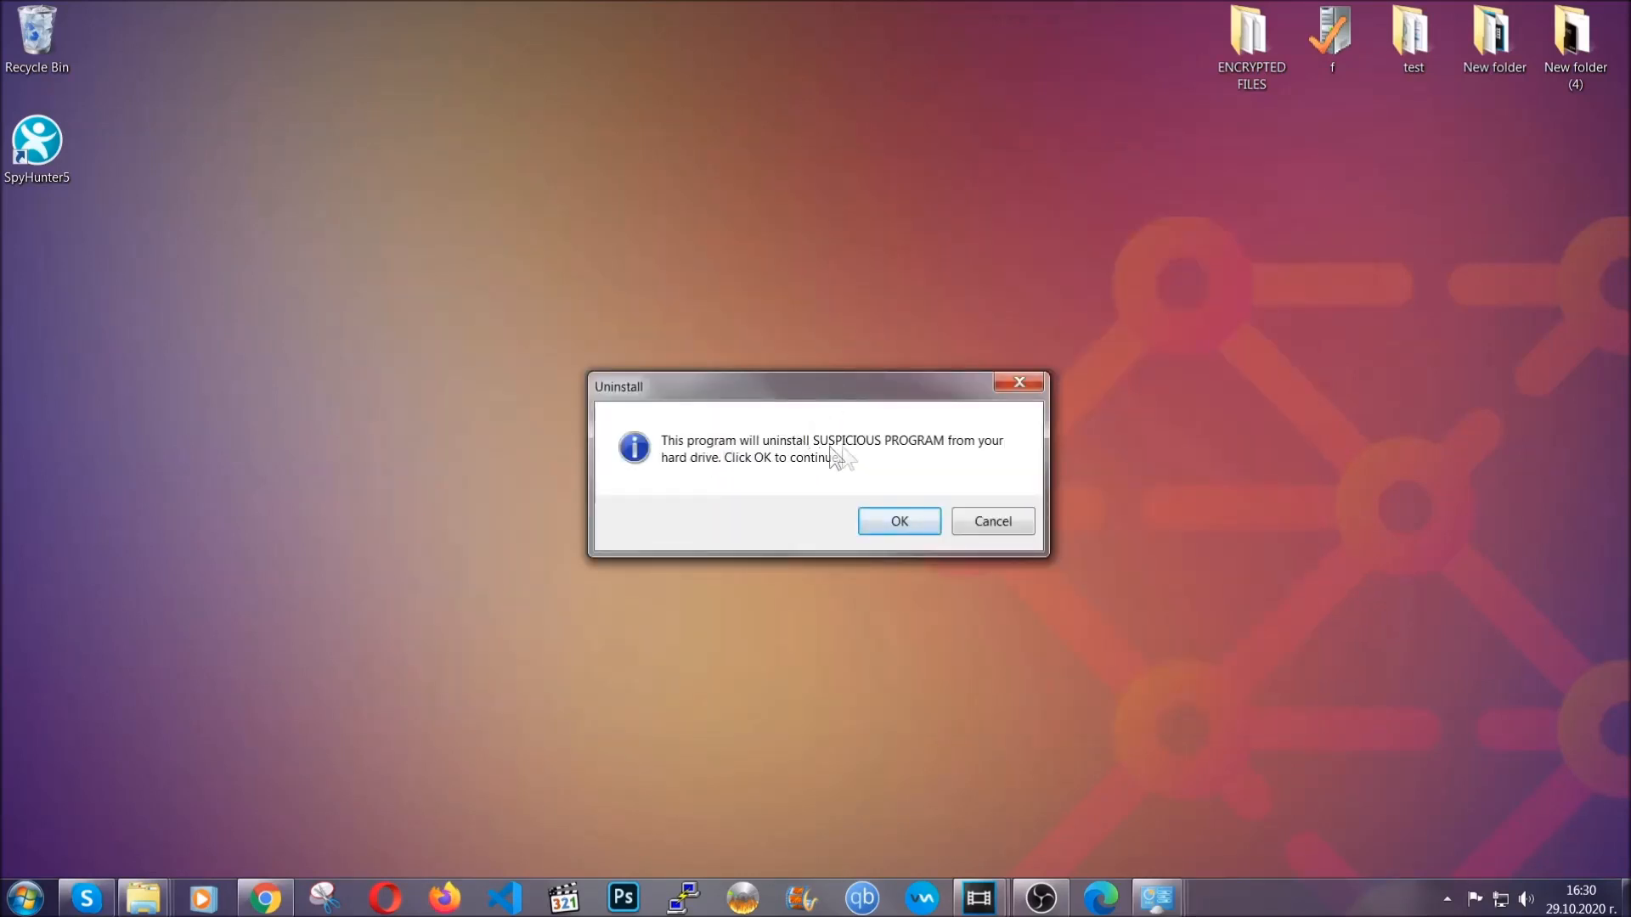
{"action": "left_click", "coordinate": [895, 528]}
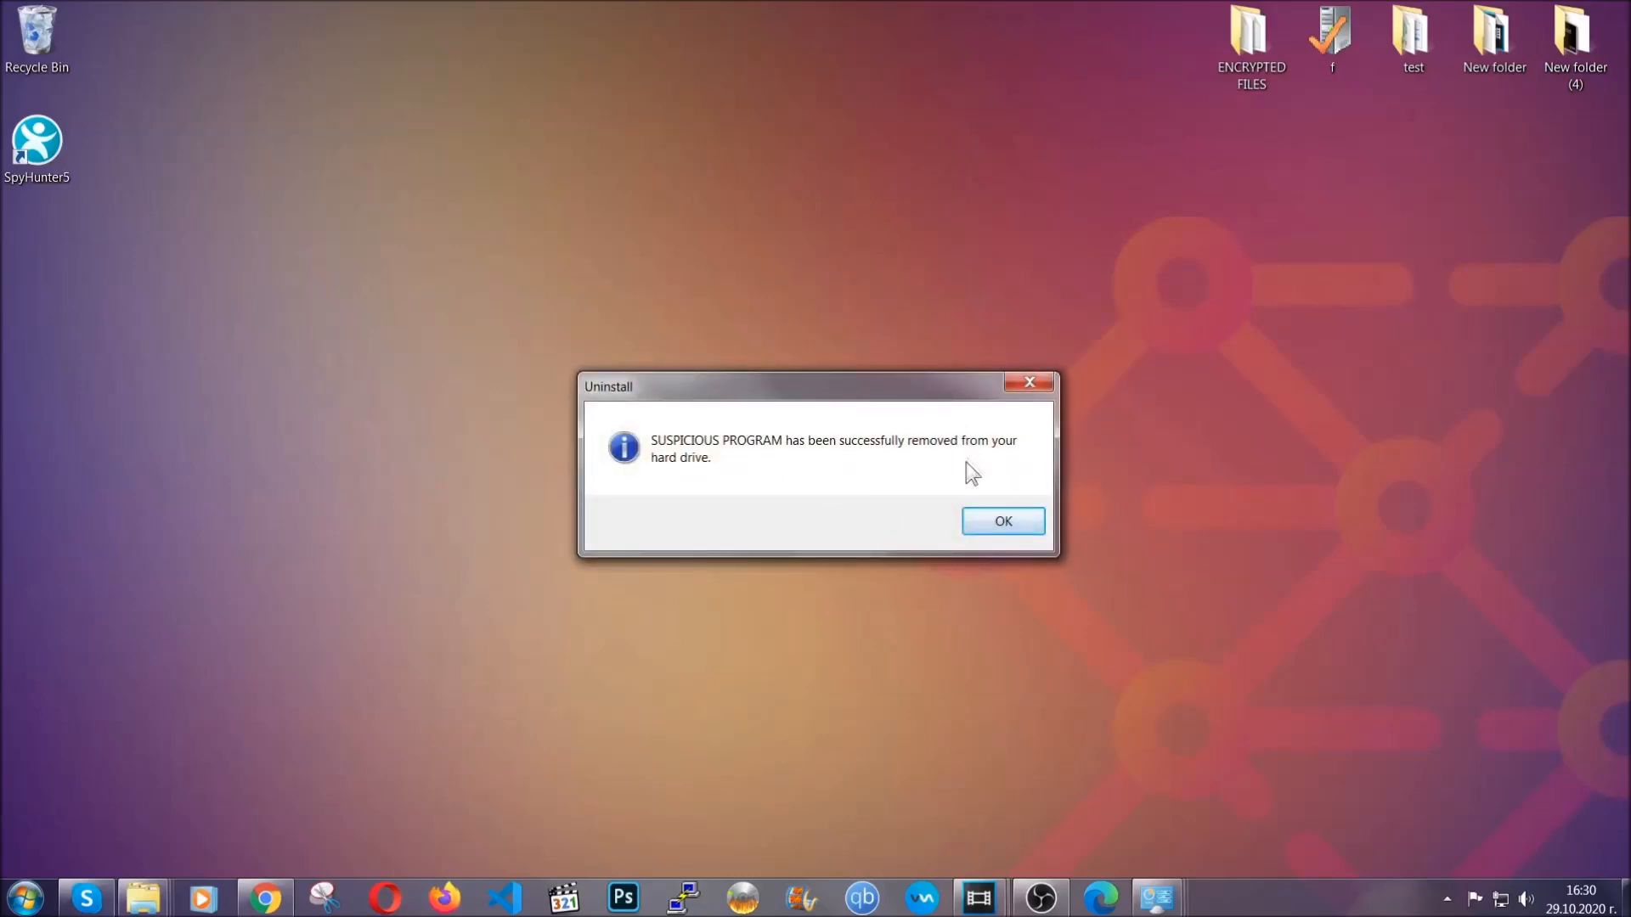
{"action": "left_click", "coordinate": [978, 516]}
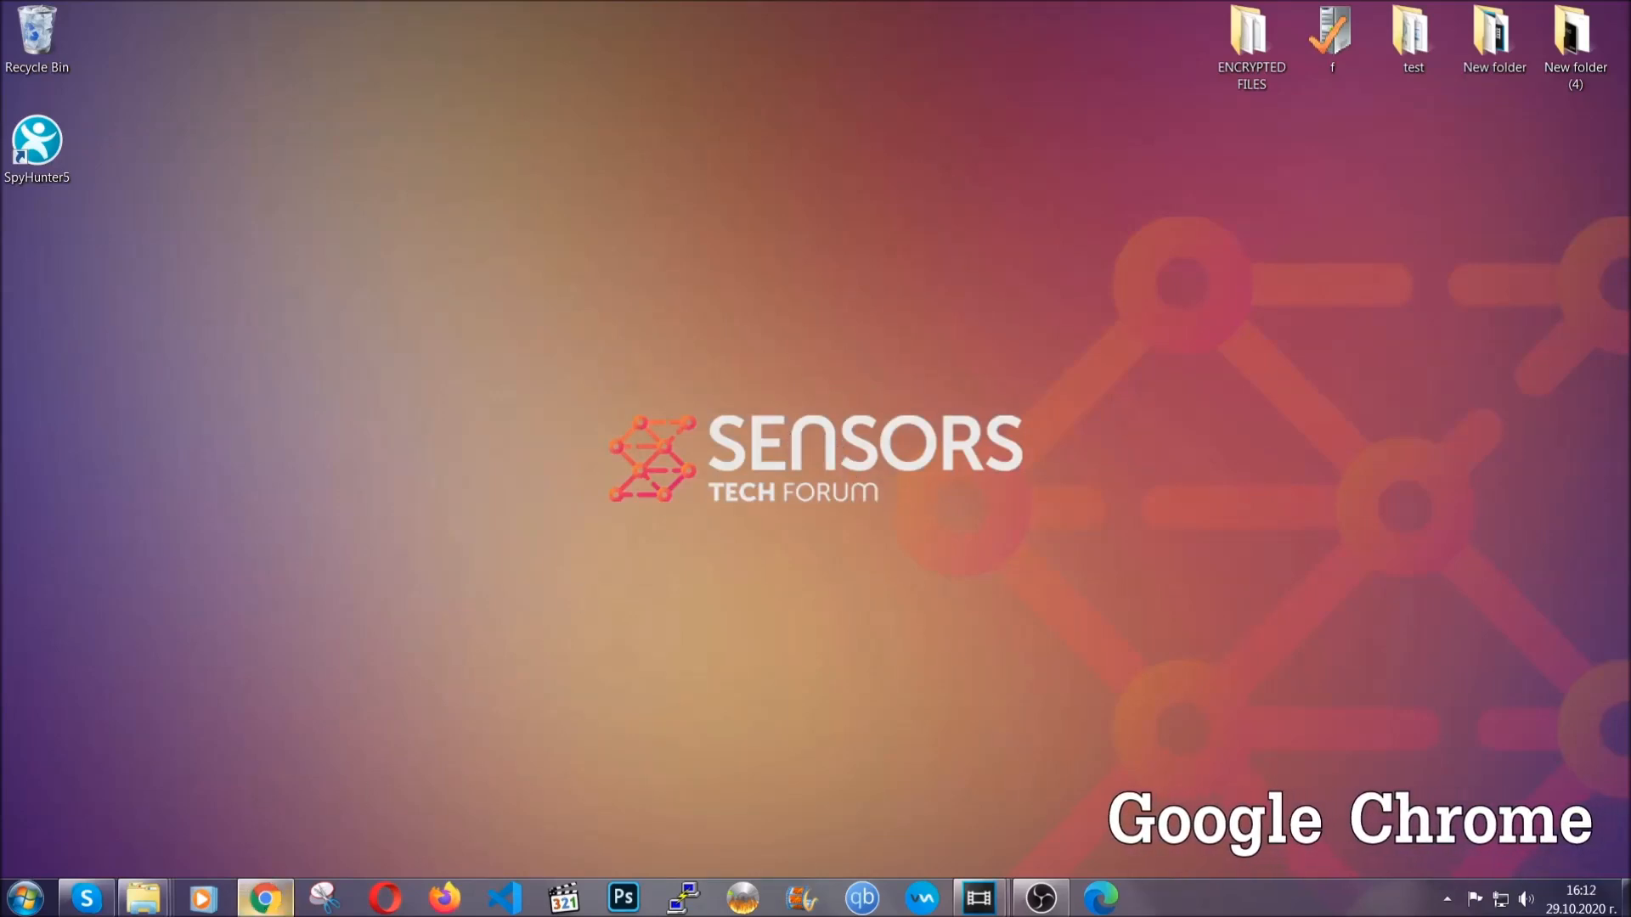
- Clear Chrome's browsing data for All time via chrome://settings/clearBrowserData, keeping passwords
{"action": "left_click", "coordinate": [264, 900]}
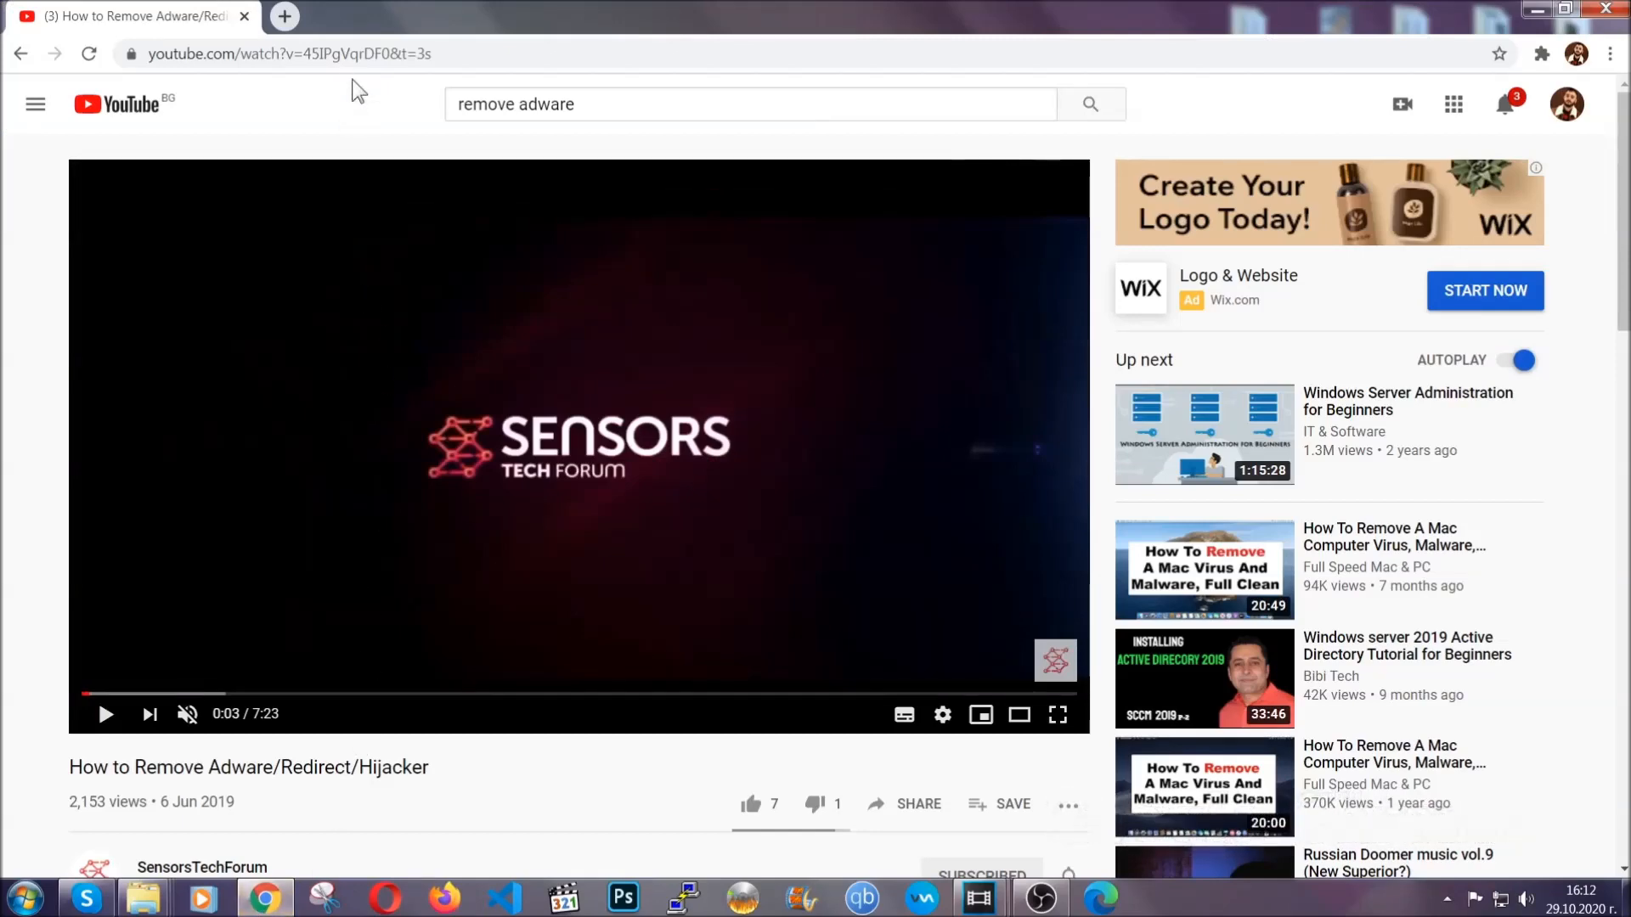
{"action": "left_click", "coordinate": [358, 53]}
{"action": "type", "text": "chro"}
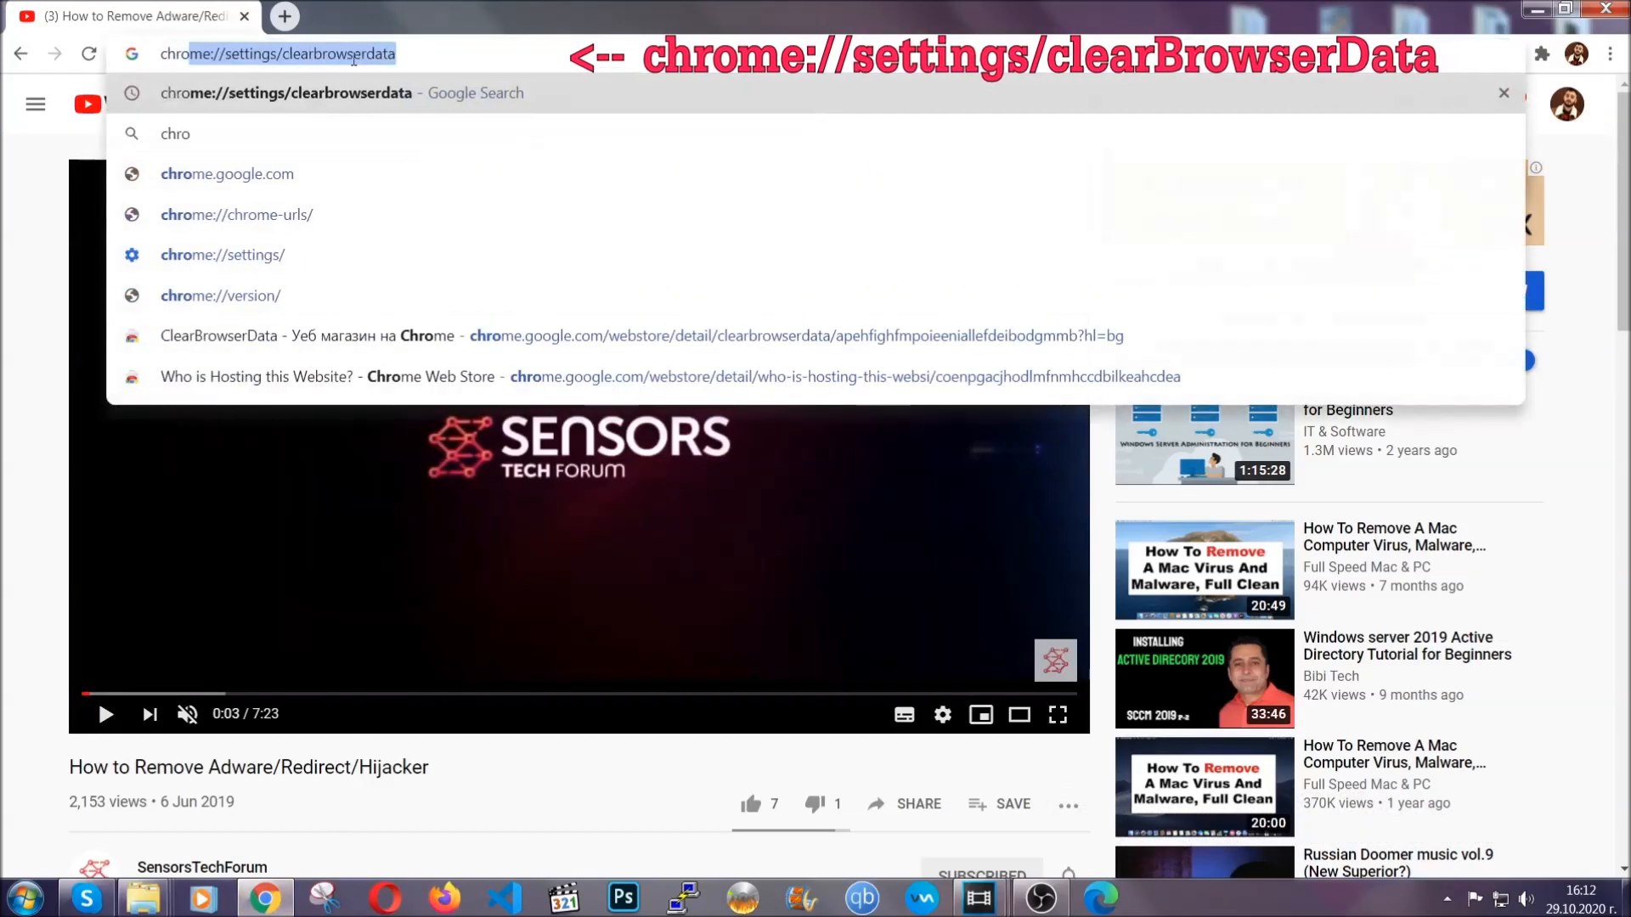
{"action": "type", "text": "me:/"}
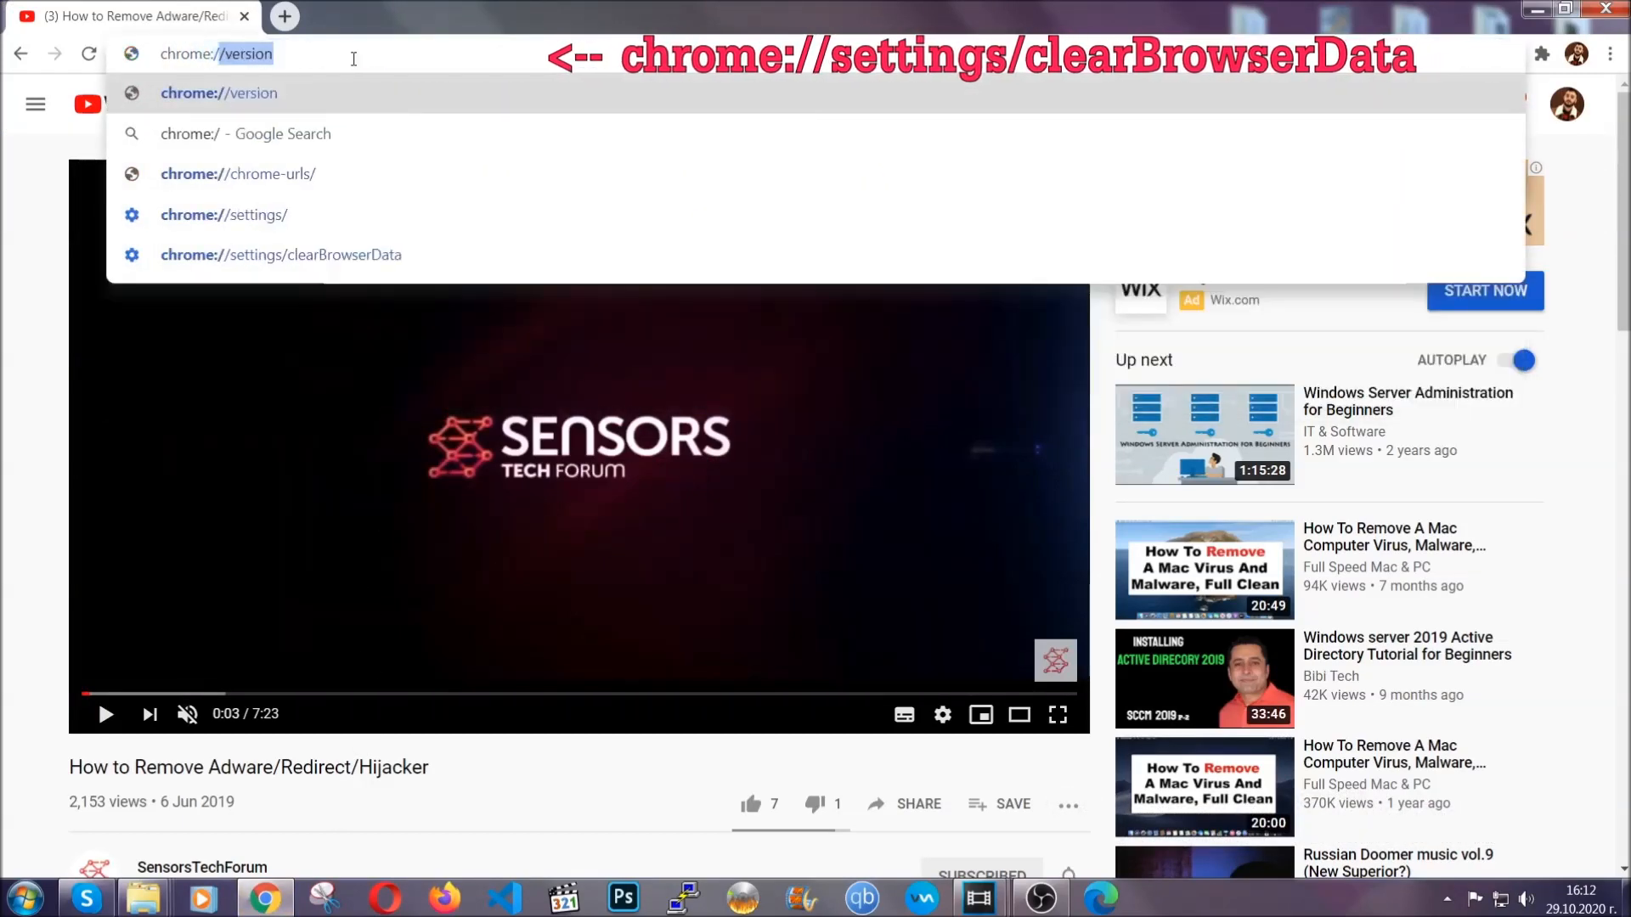
{"action": "type", "text": "/setting"}
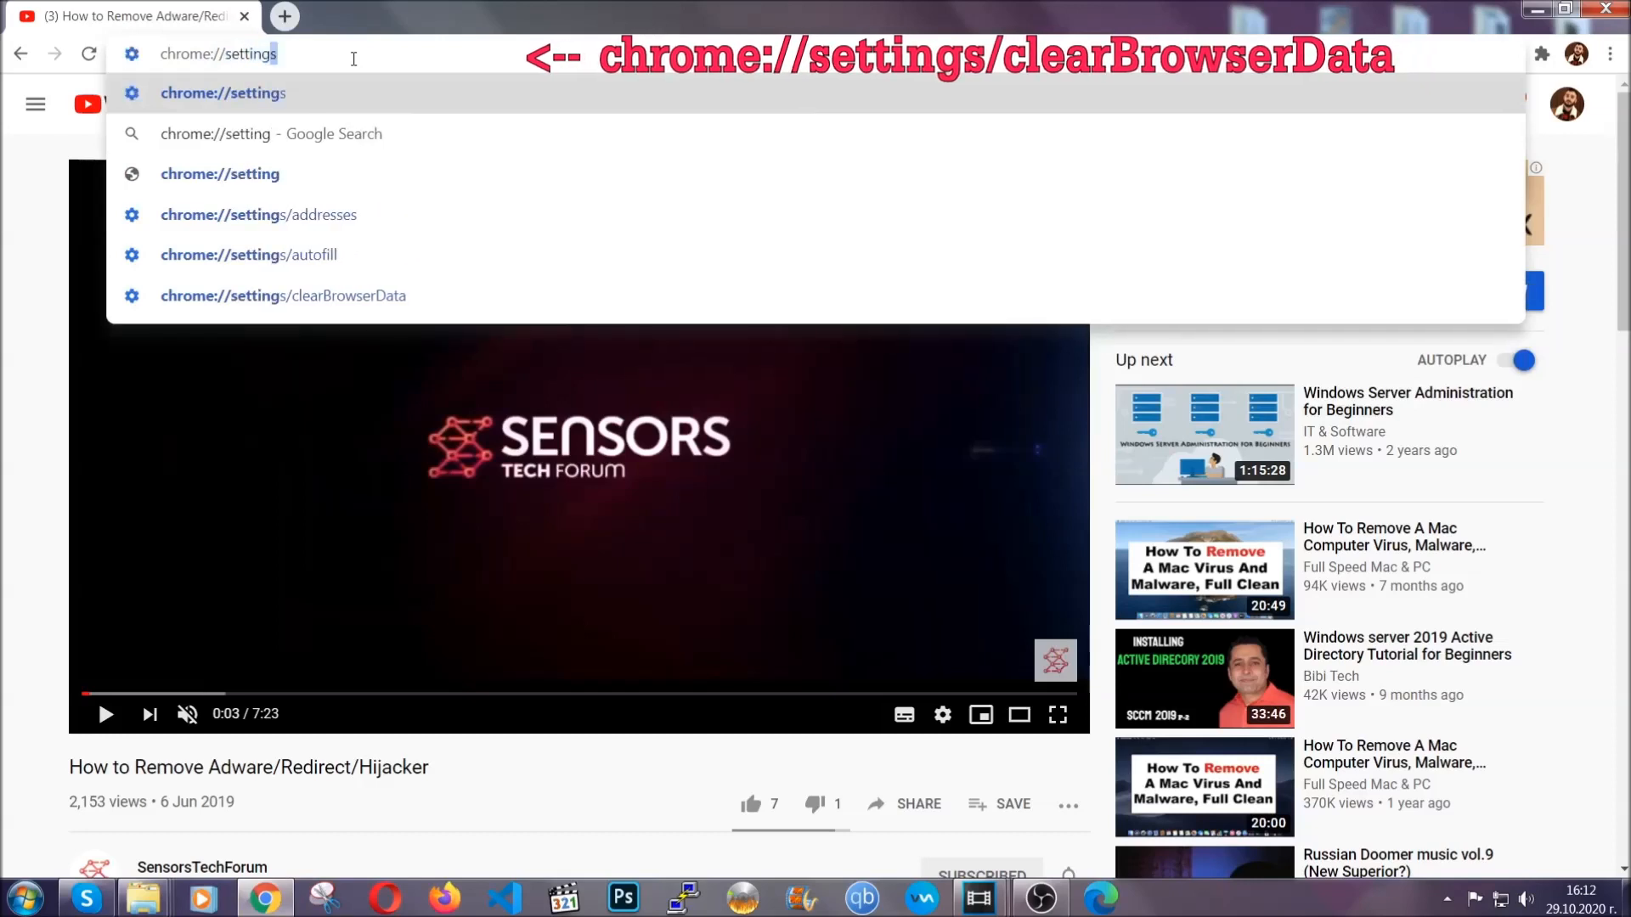
{"action": "type", "text": "s/ce"}
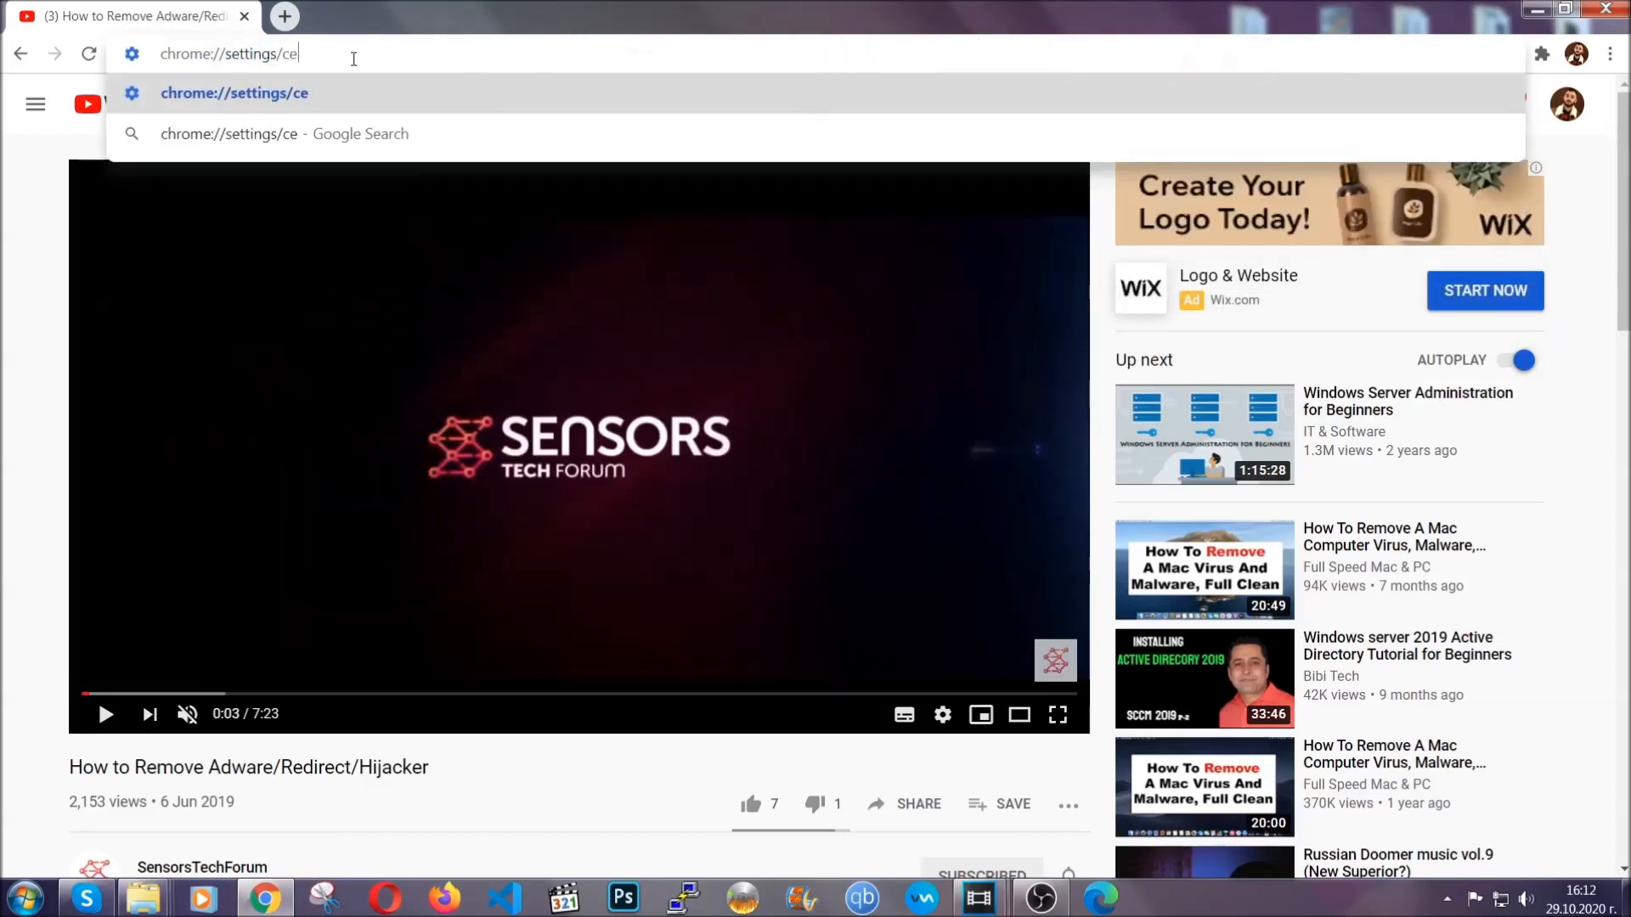
{"action": "key", "text": "BackSpace"}
{"action": "type", "text": "lear"}
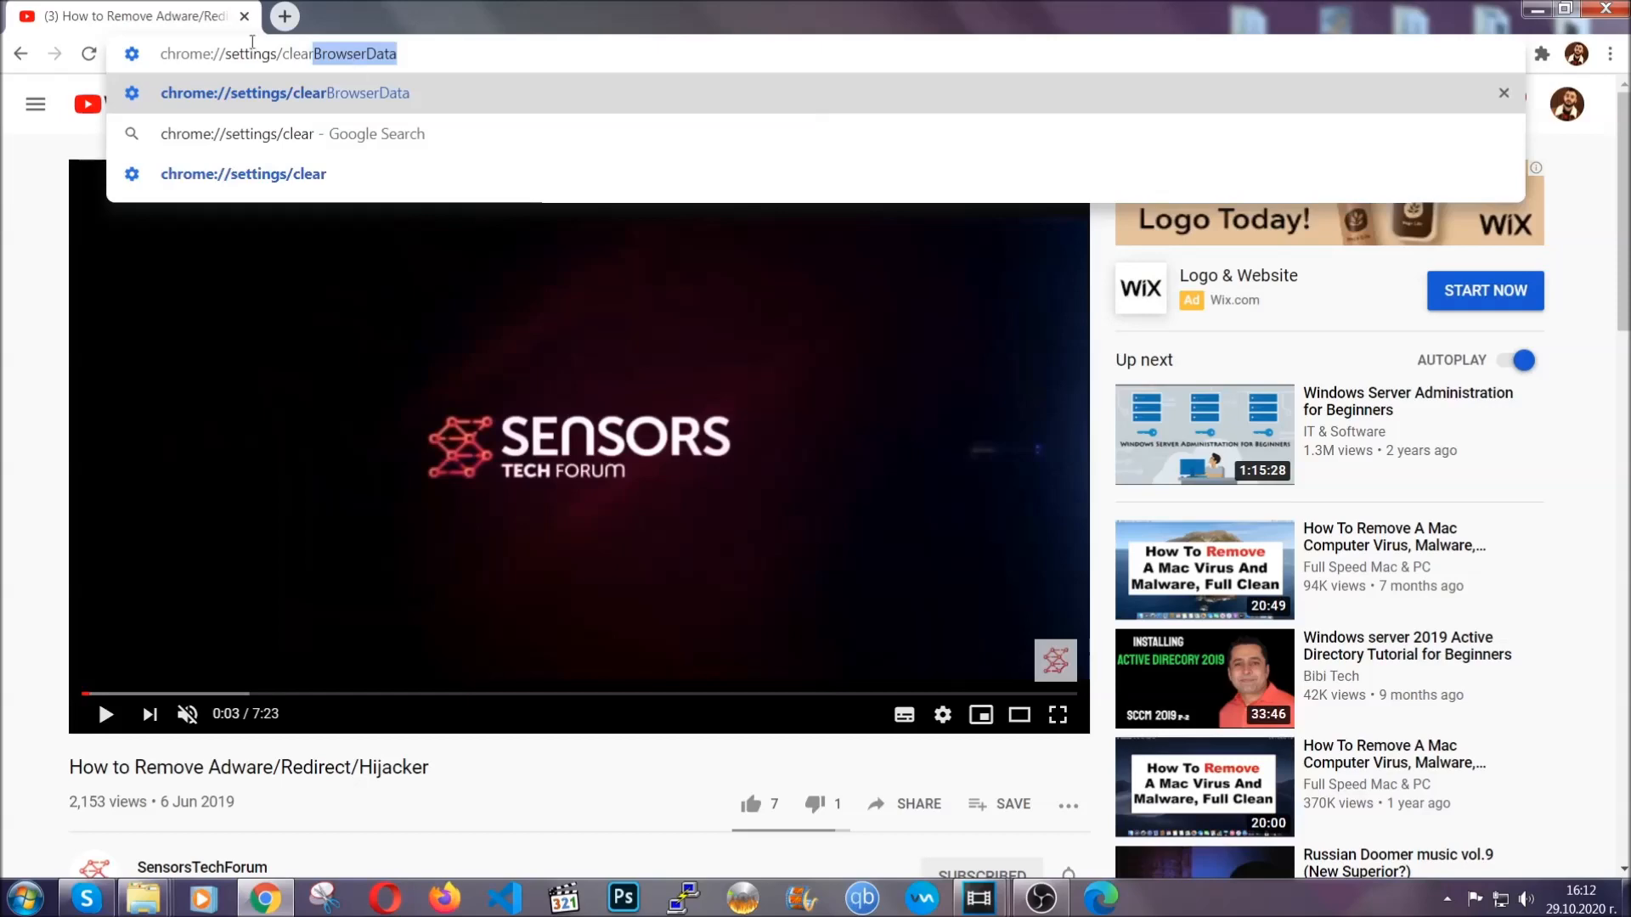
{"action": "left_click", "coordinate": [229, 91]}
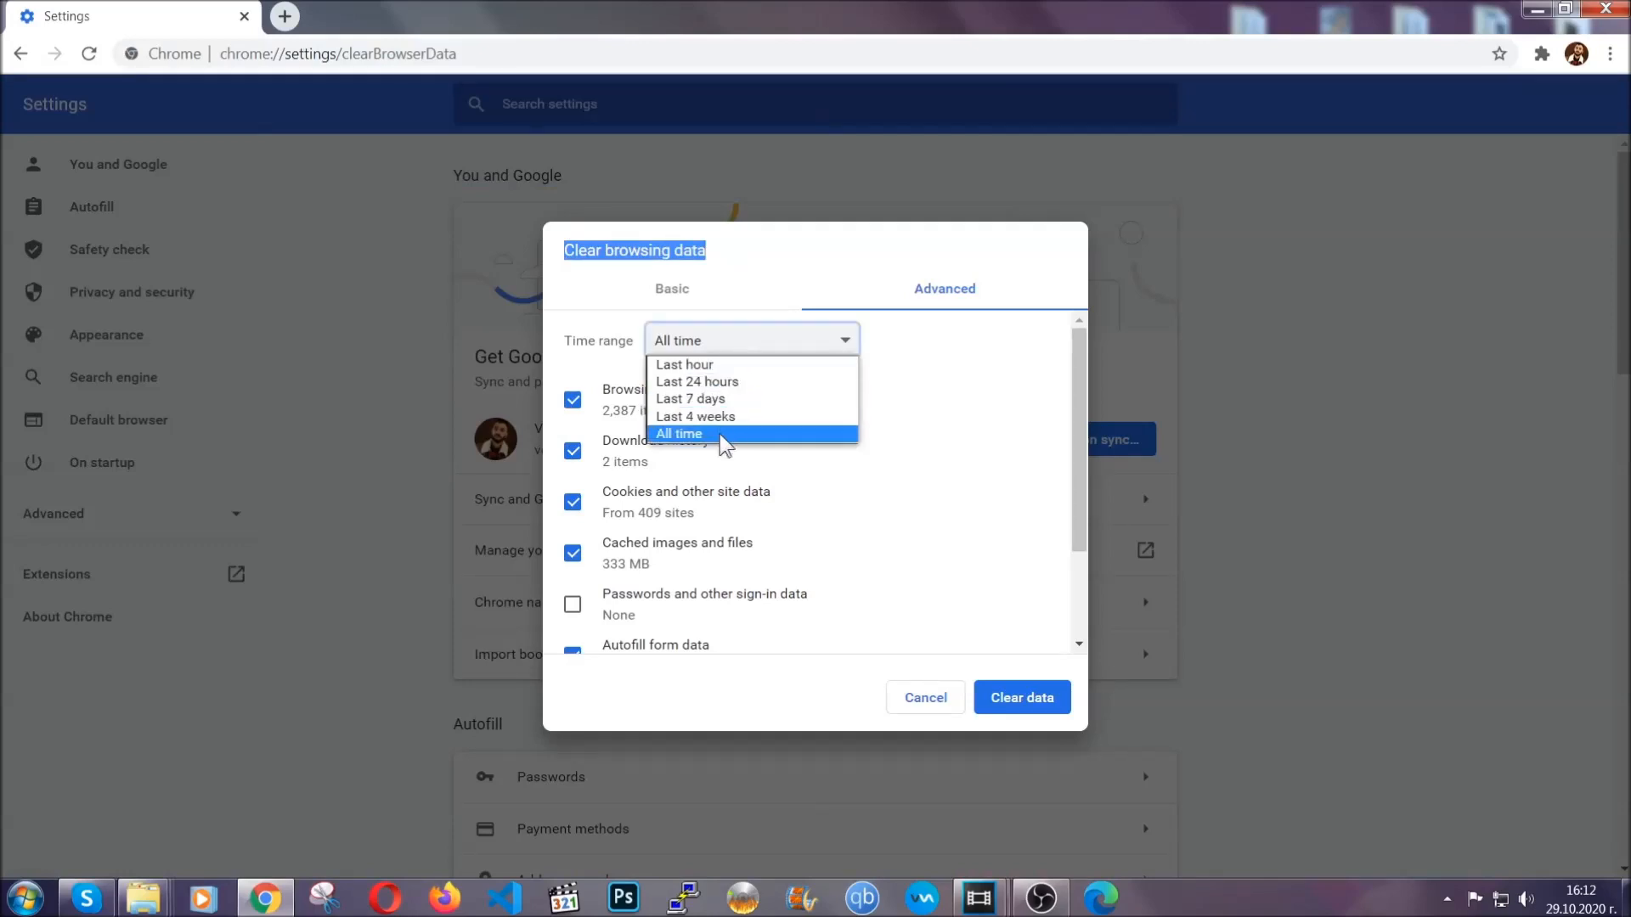
{"action": "left_click", "coordinate": [720, 433]}
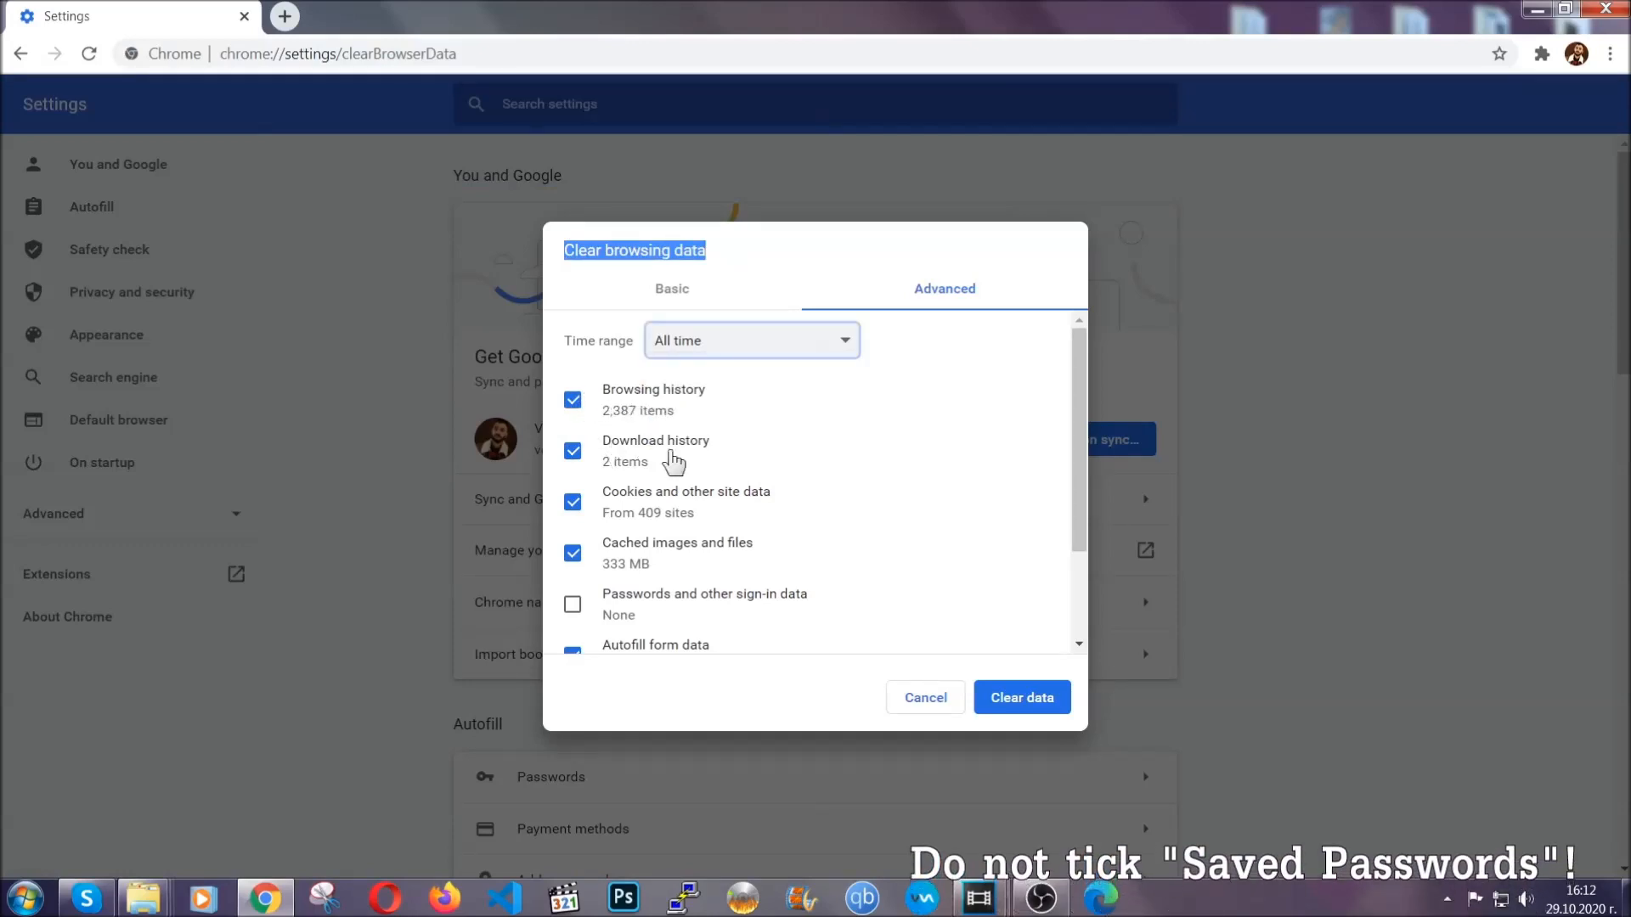
{"action": "scroll", "coordinate": [650, 557], "scroll_direction": "down", "scroll_amount": 2}
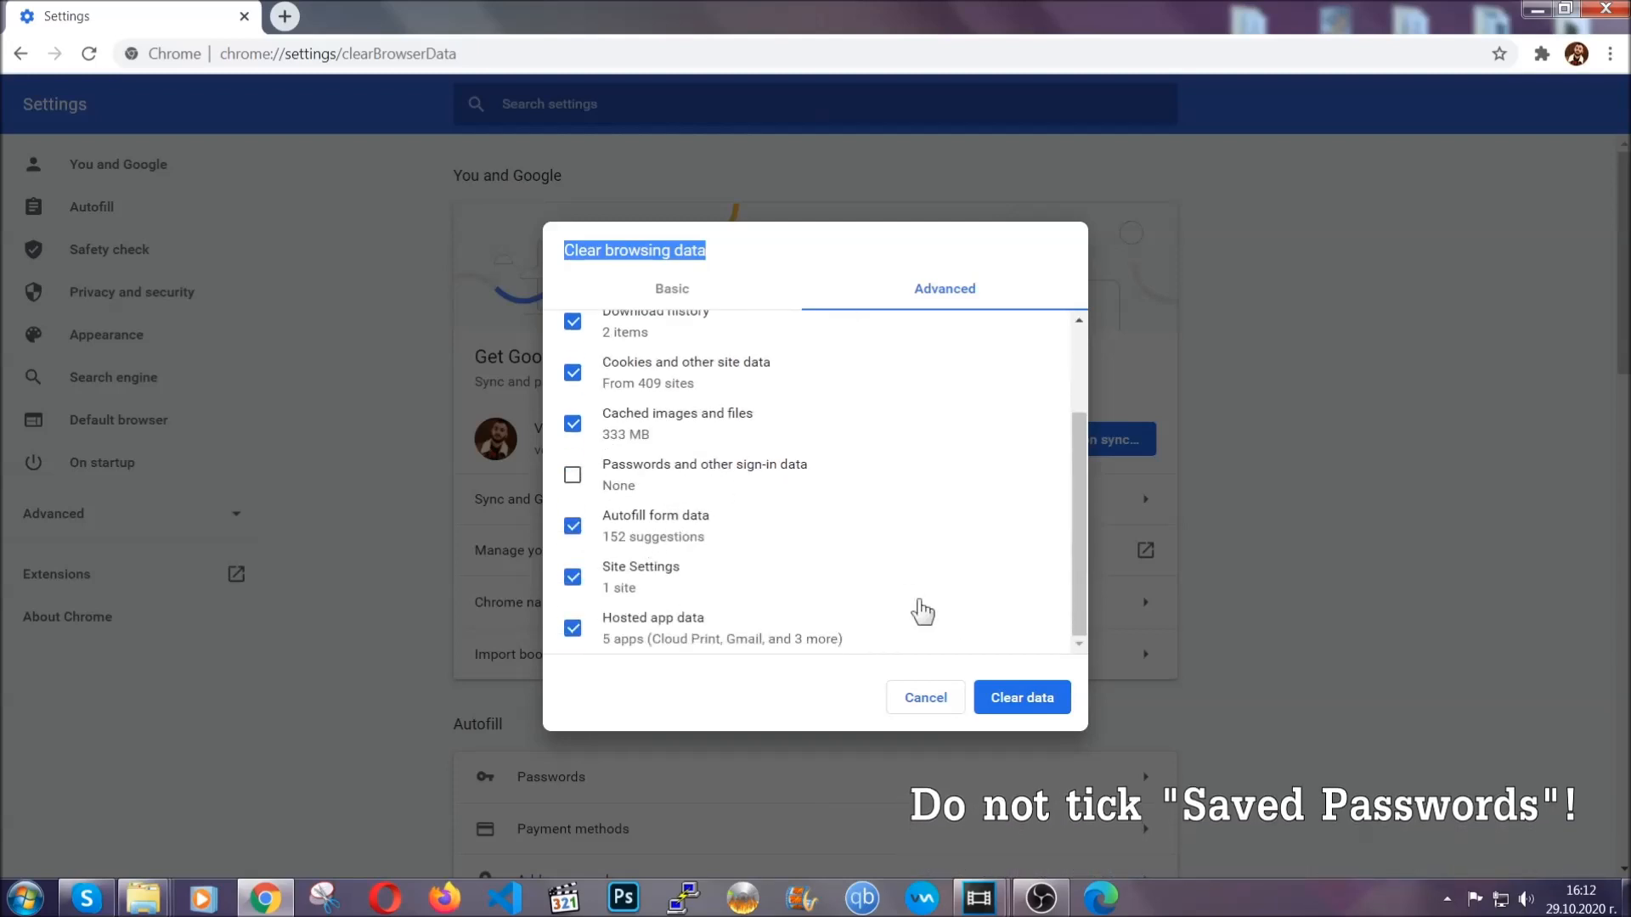
{"action": "left_click", "coordinate": [1003, 702]}
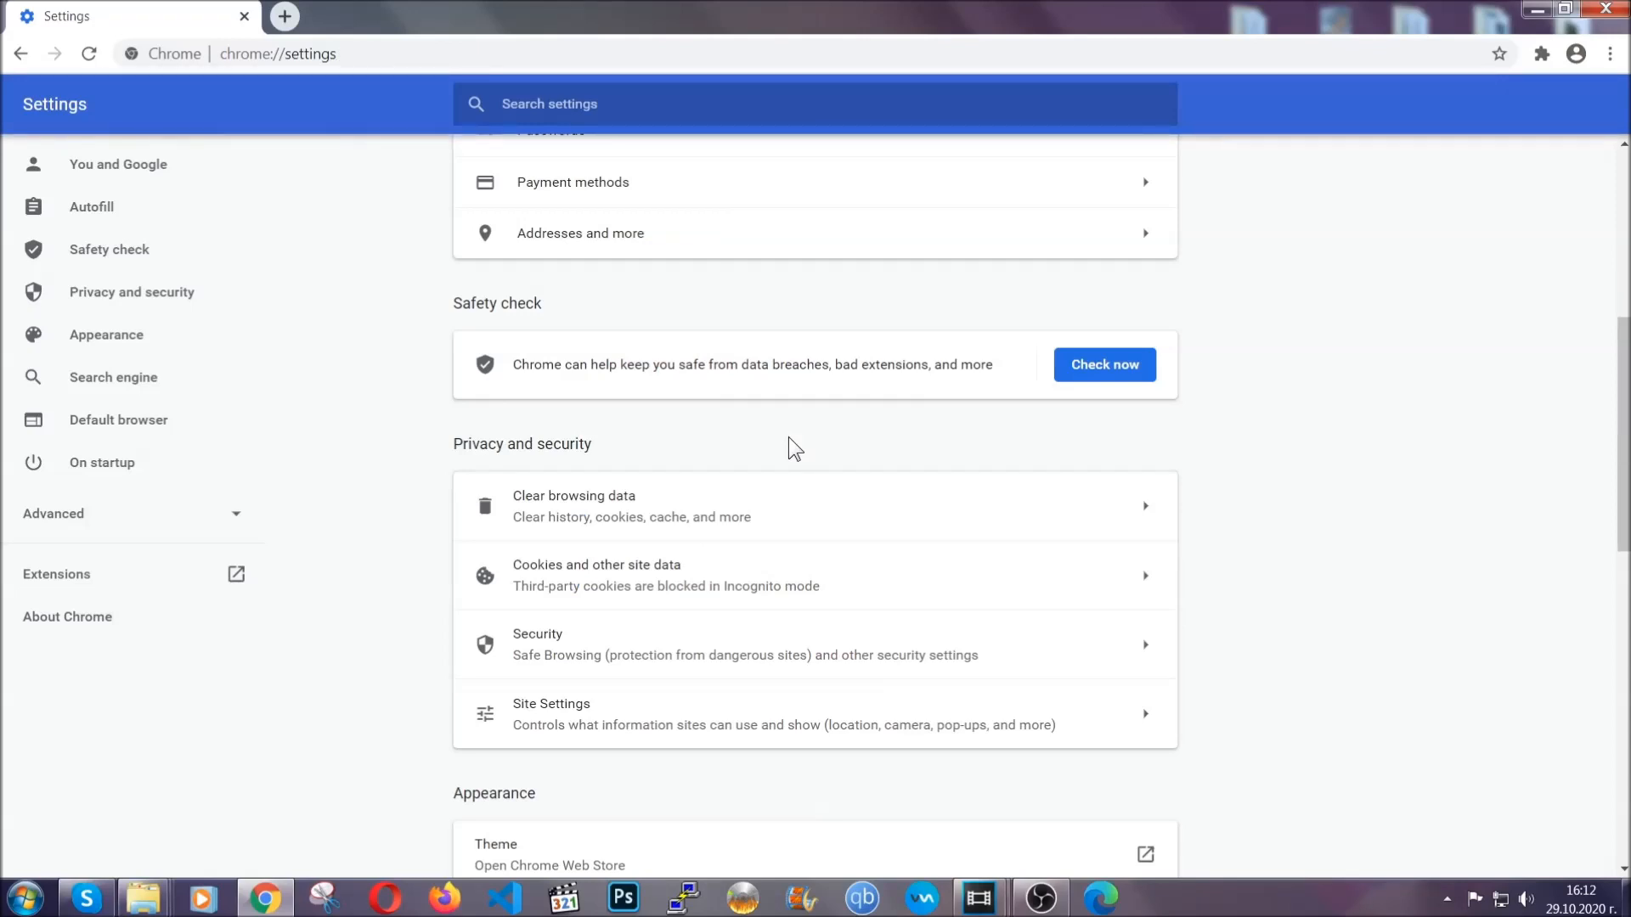
- Remove the Bulk Media Downloader extension from Chrome's Extensions page and minimise the browser
{"action": "left_click", "coordinate": [1611, 54]}
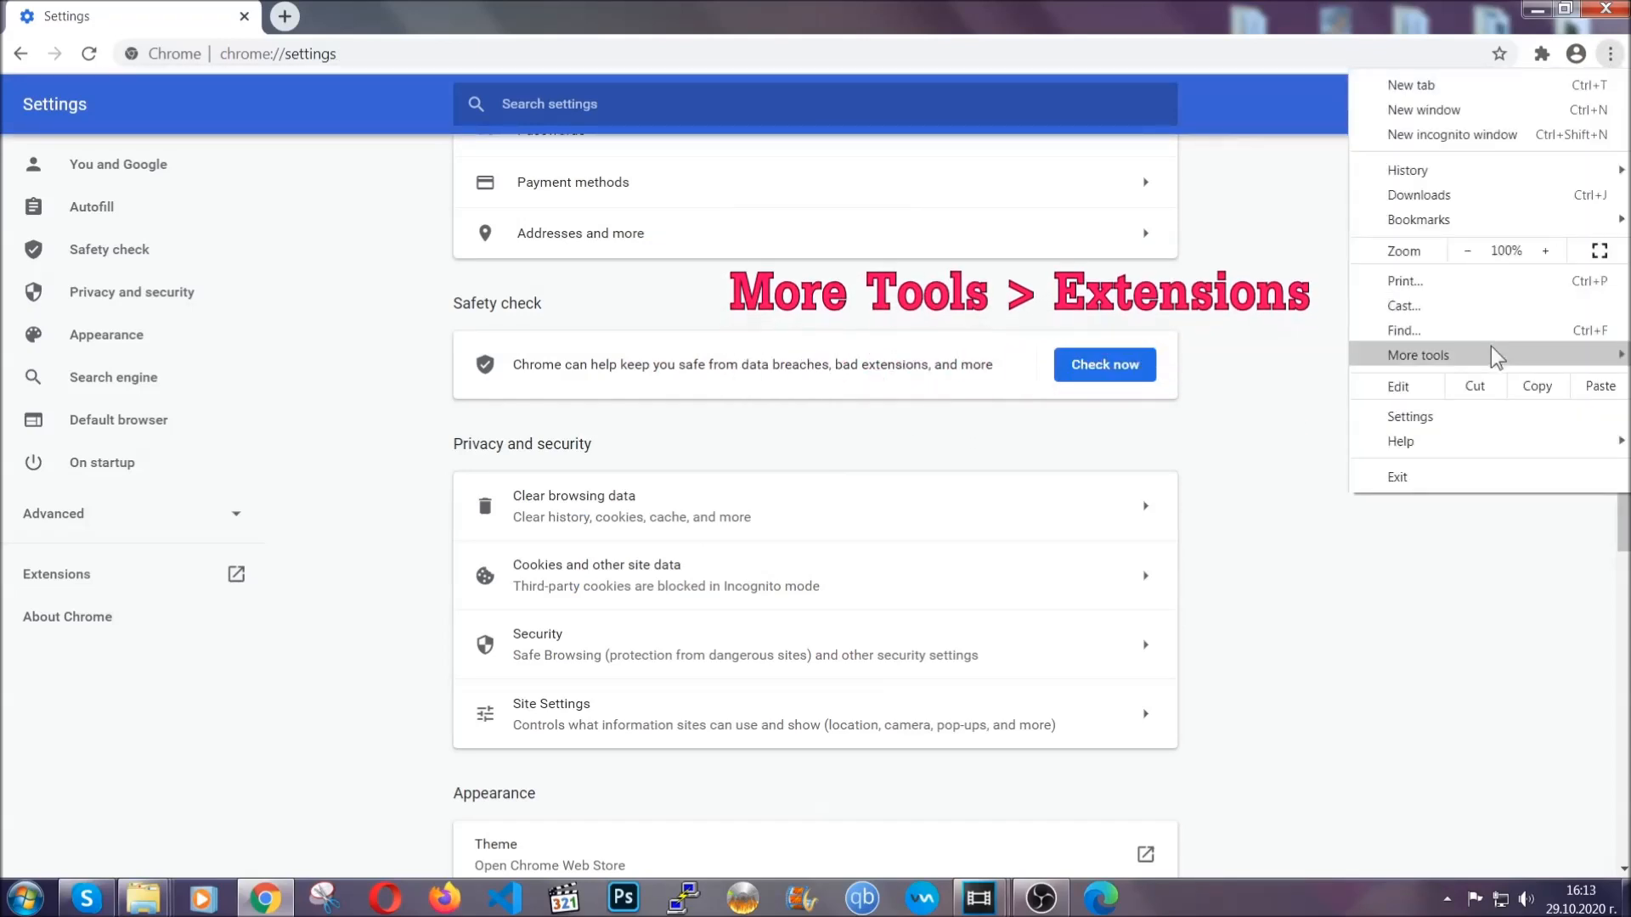
{"action": "mouse_move", "coordinate": [1418, 354]}
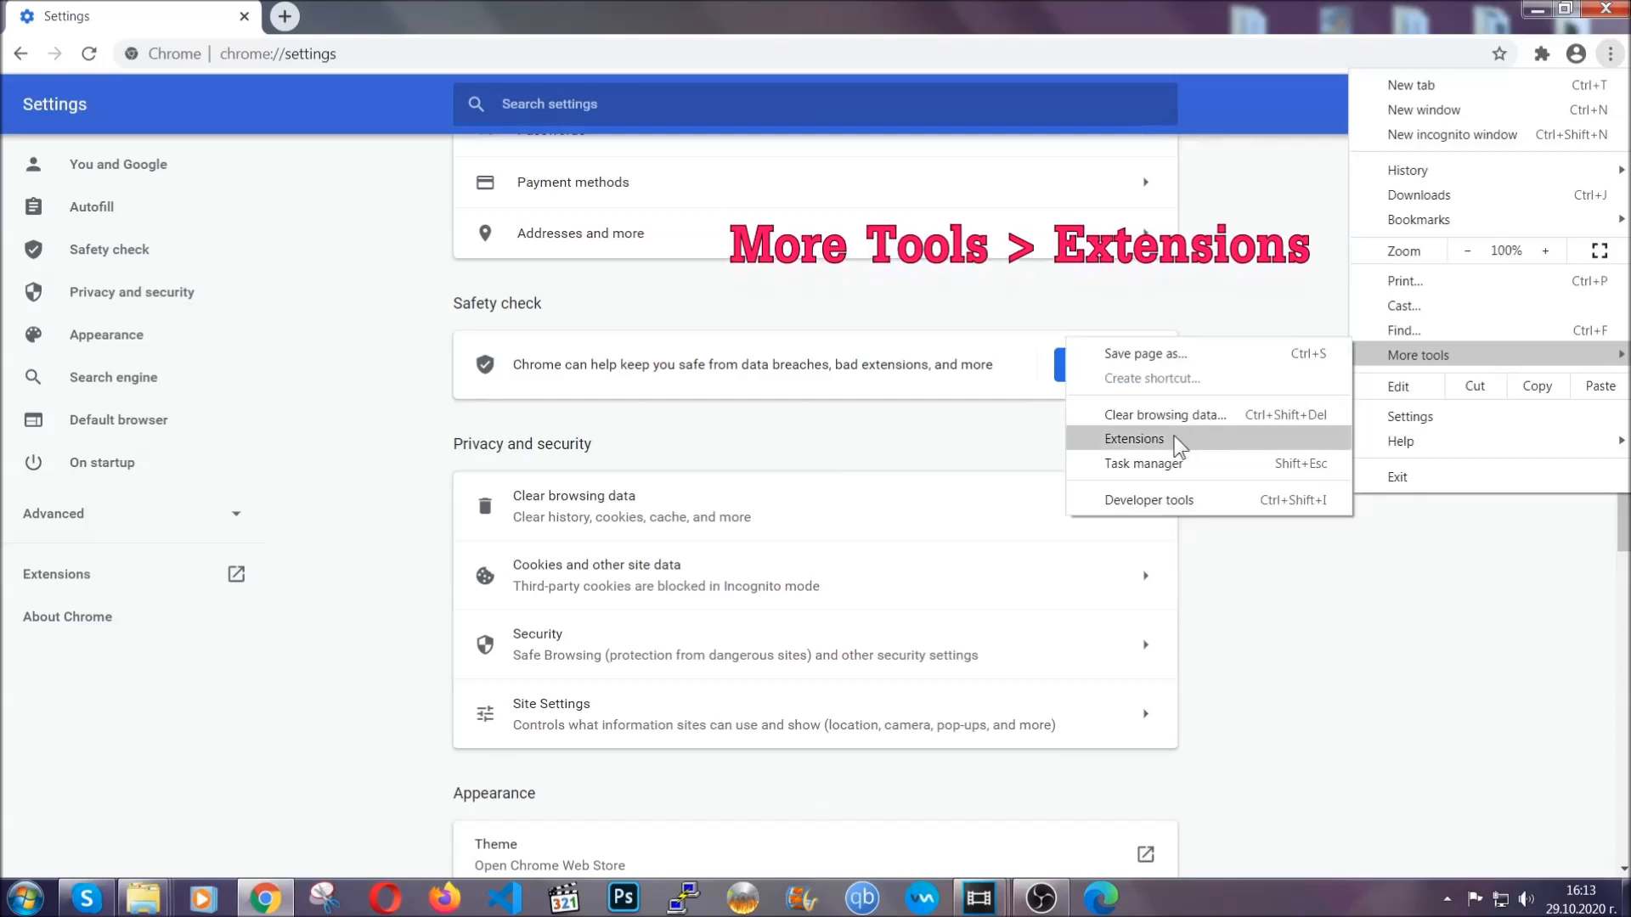
{"action": "left_click", "coordinate": [1179, 445]}
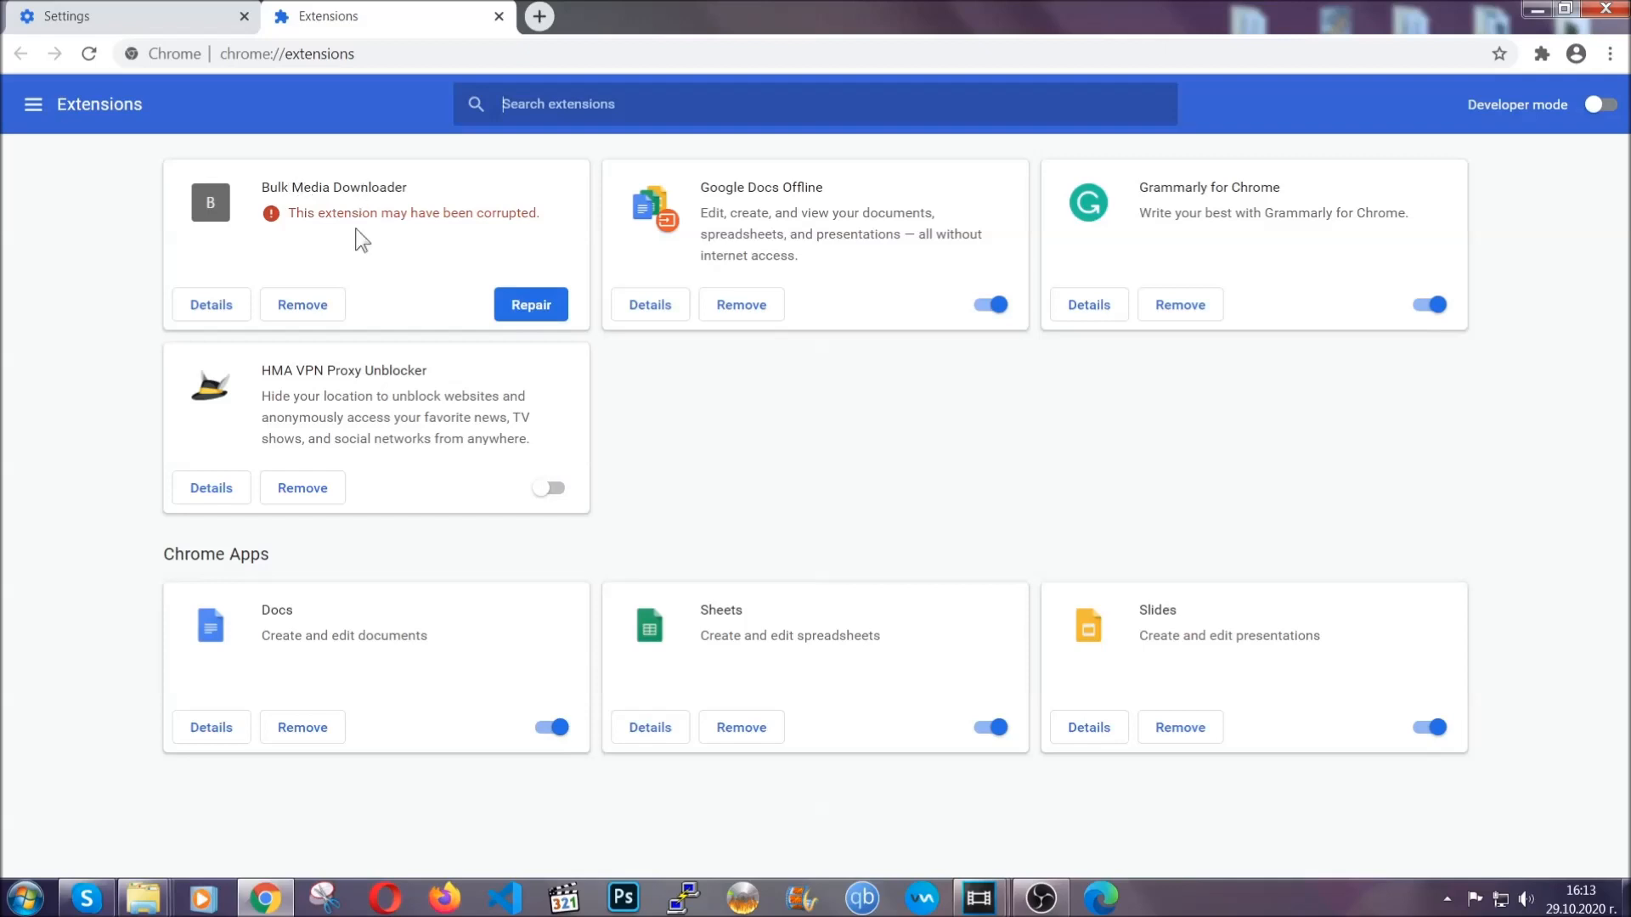
{"action": "left_click", "coordinate": [303, 305]}
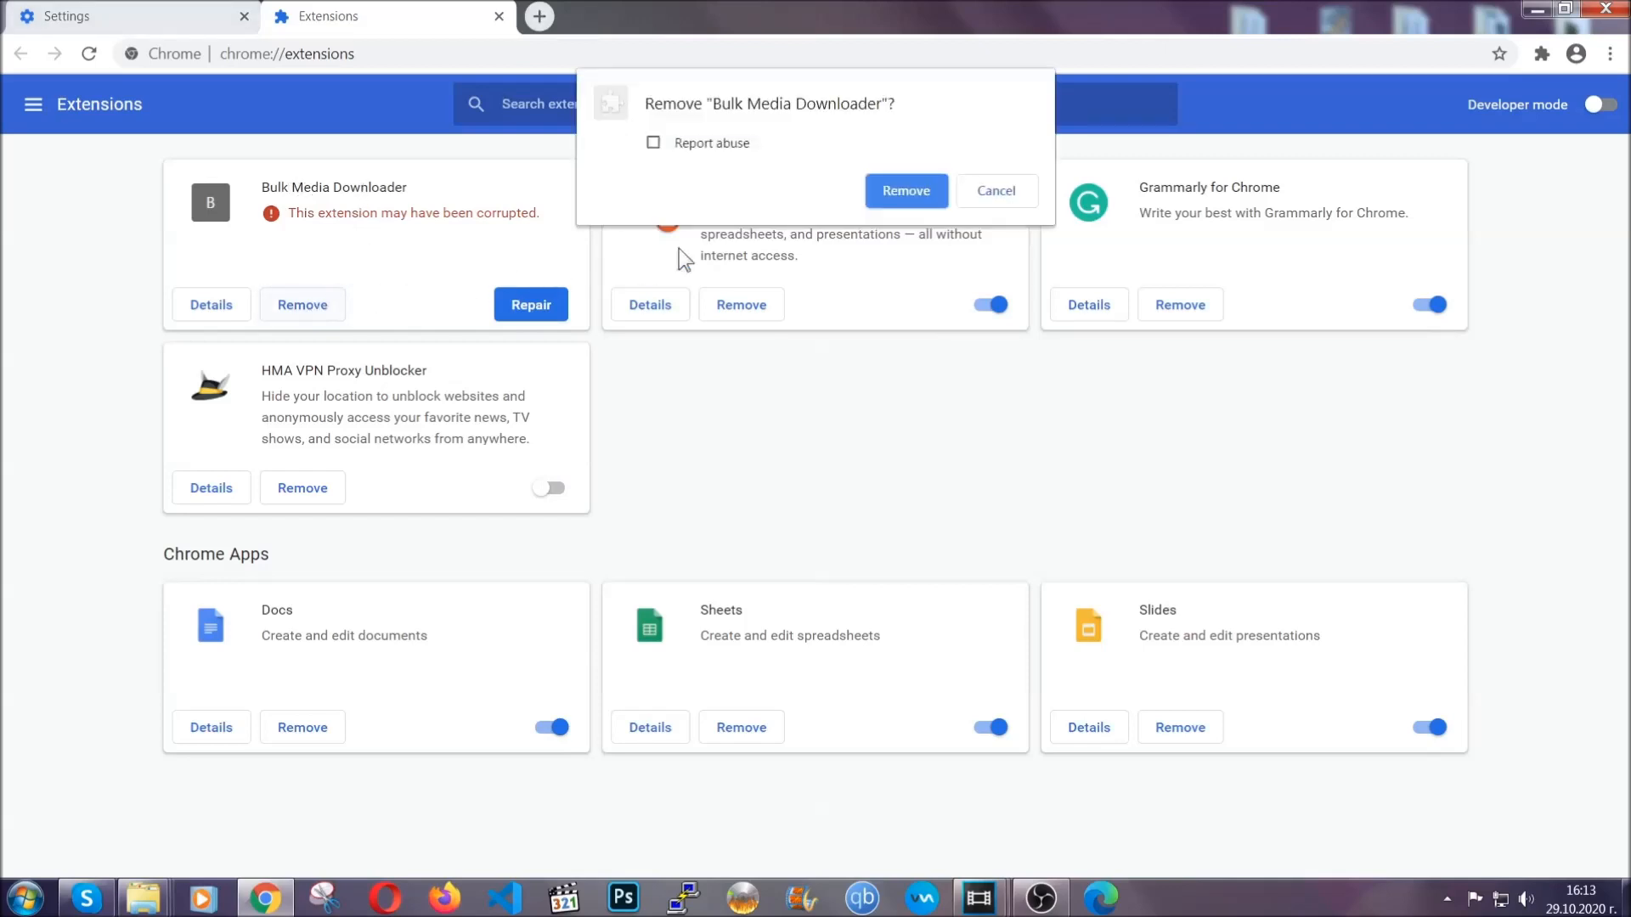
{"action": "left_click", "coordinate": [882, 193]}
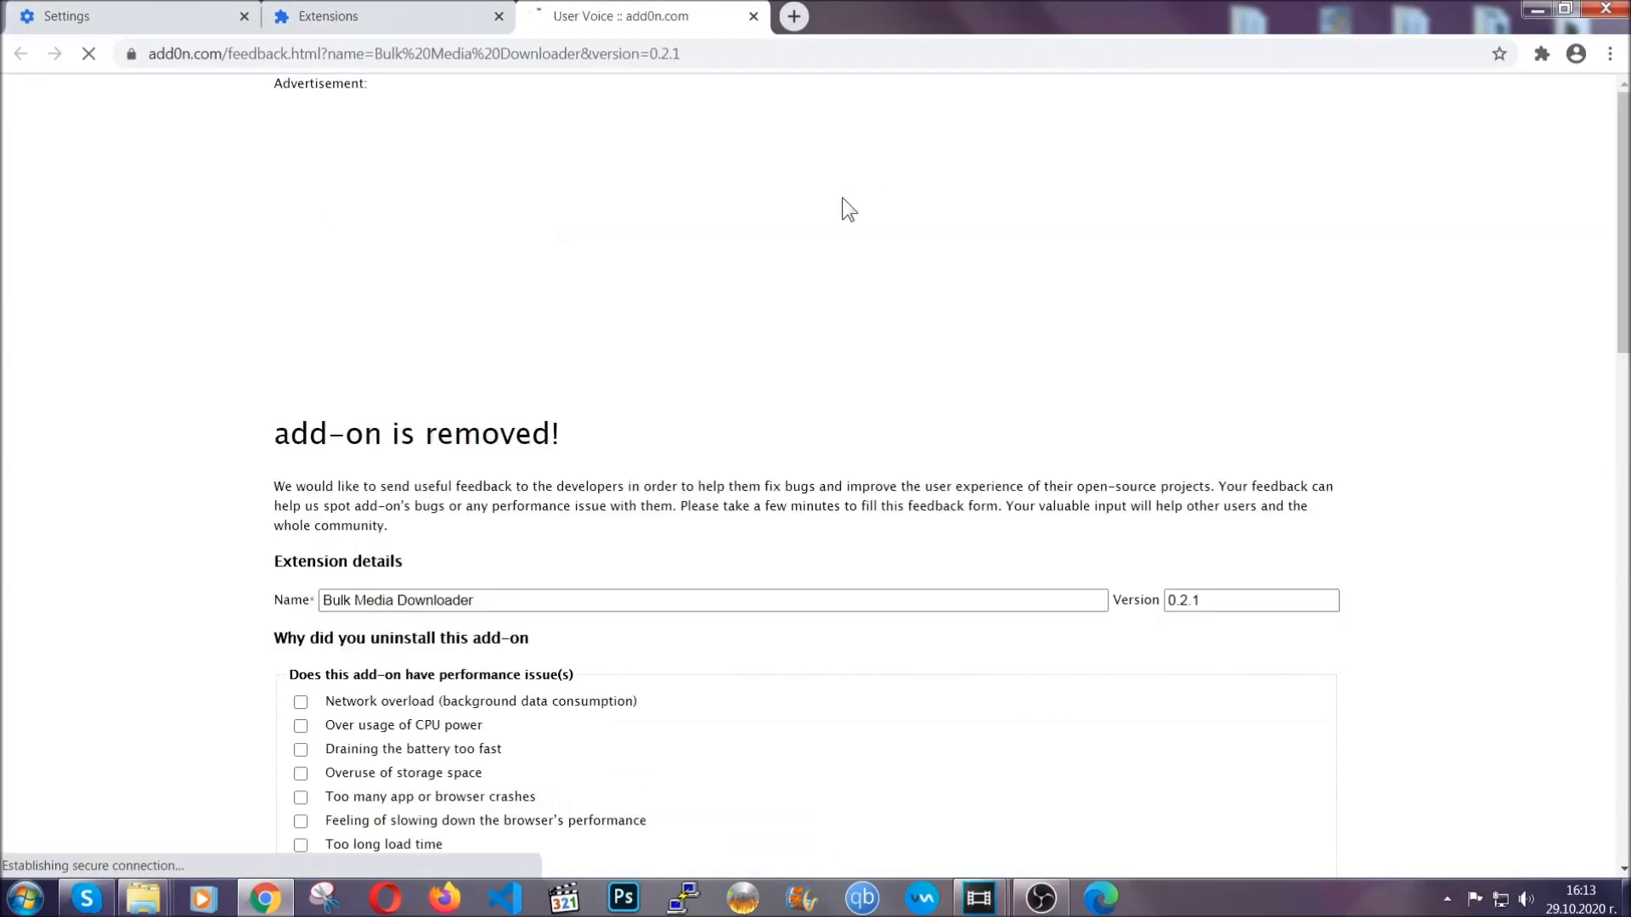
{"action": "left_click", "coordinate": [414, 18]}
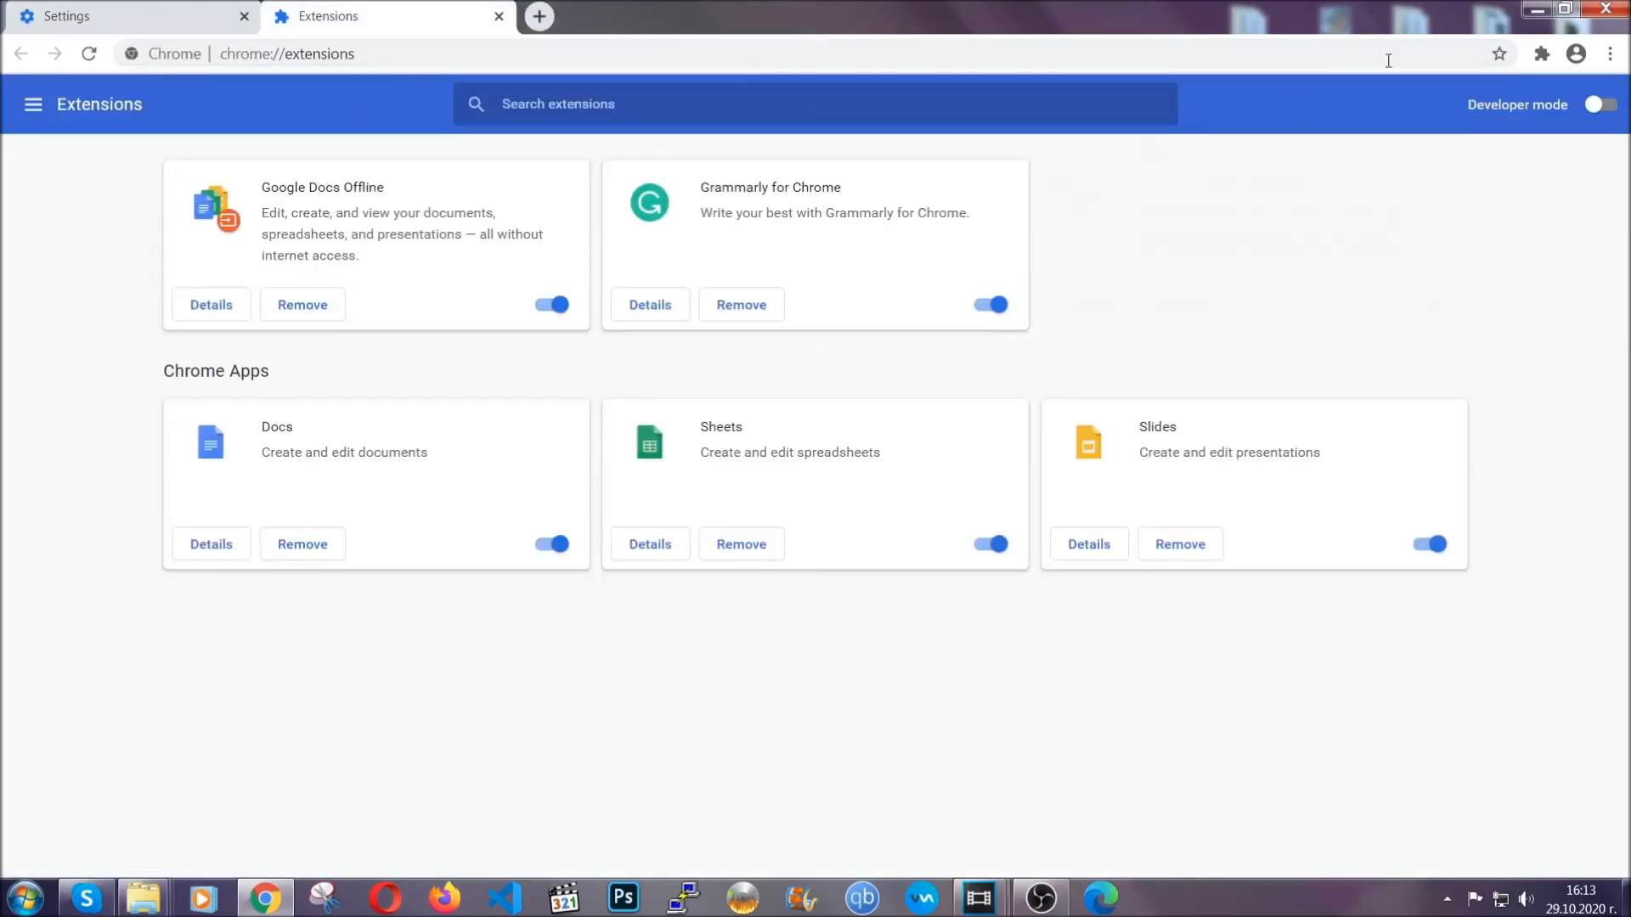
{"action": "left_click", "coordinate": [1536, 12]}
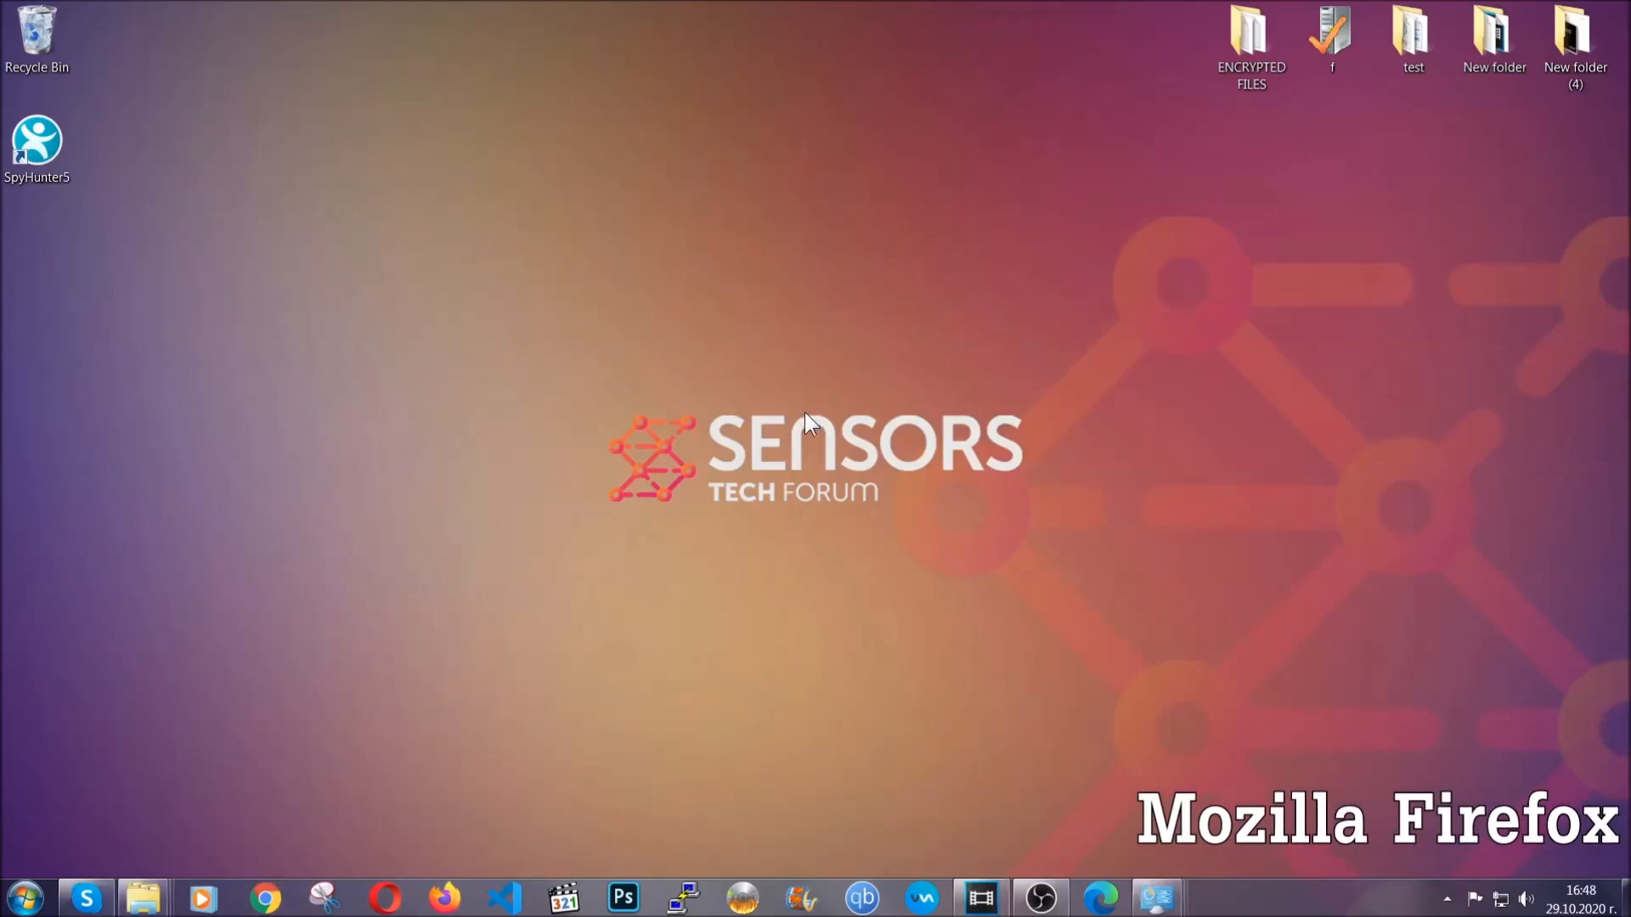
- Launch Firefox, load about:support and start Refresh Firefox
{"action": "left_click", "coordinate": [442, 897]}
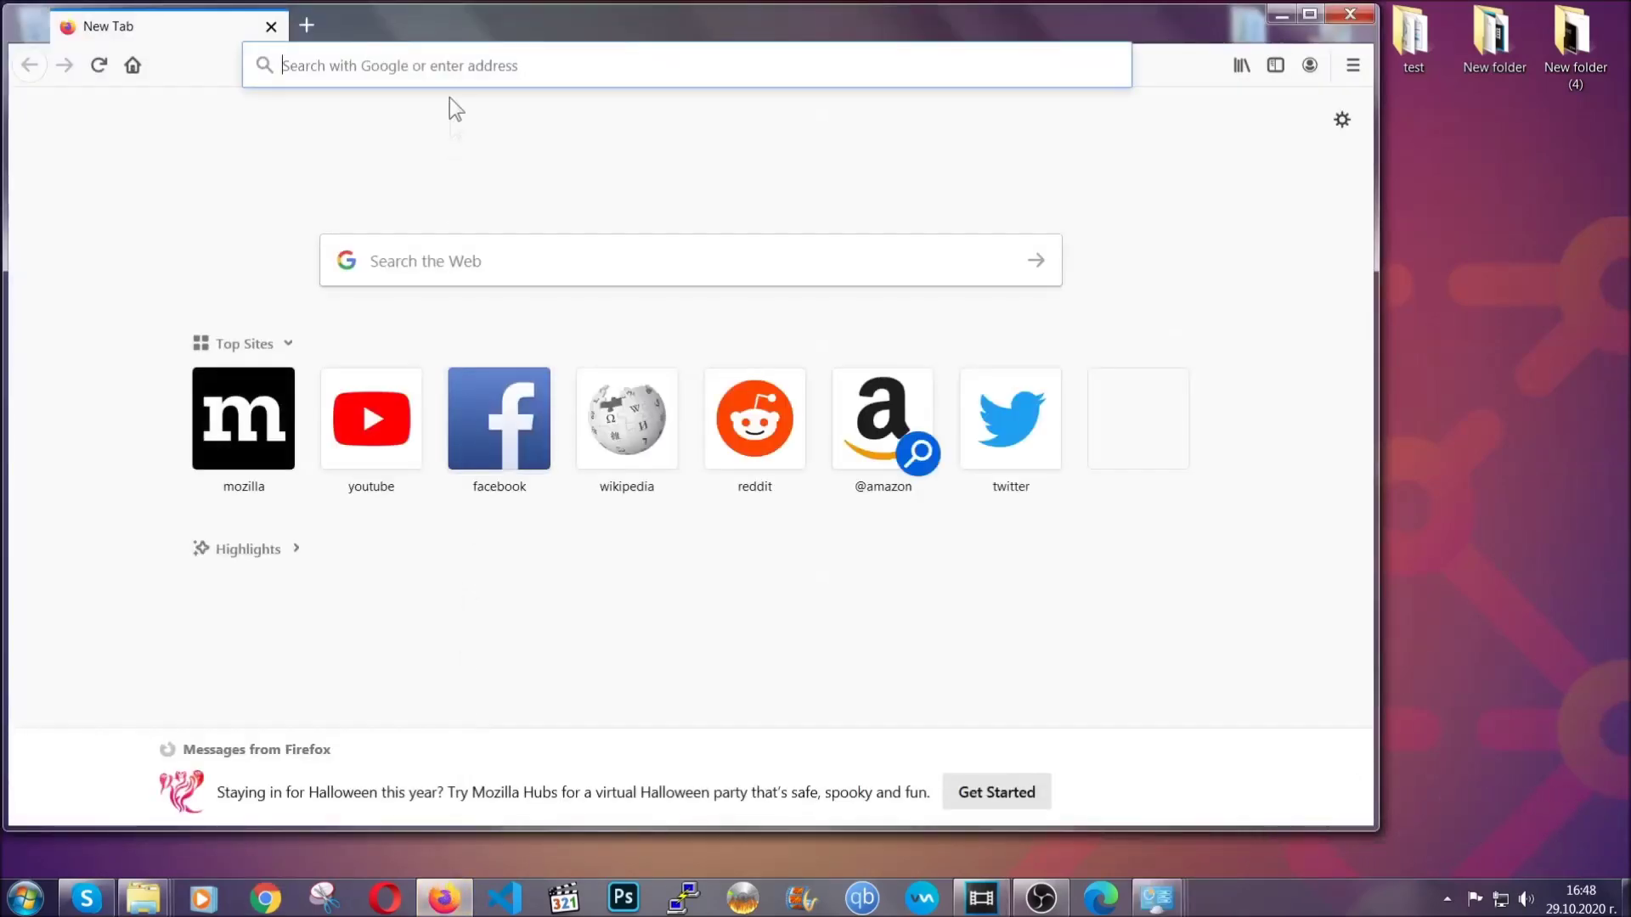
{"action": "left_click", "coordinate": [450, 65]}
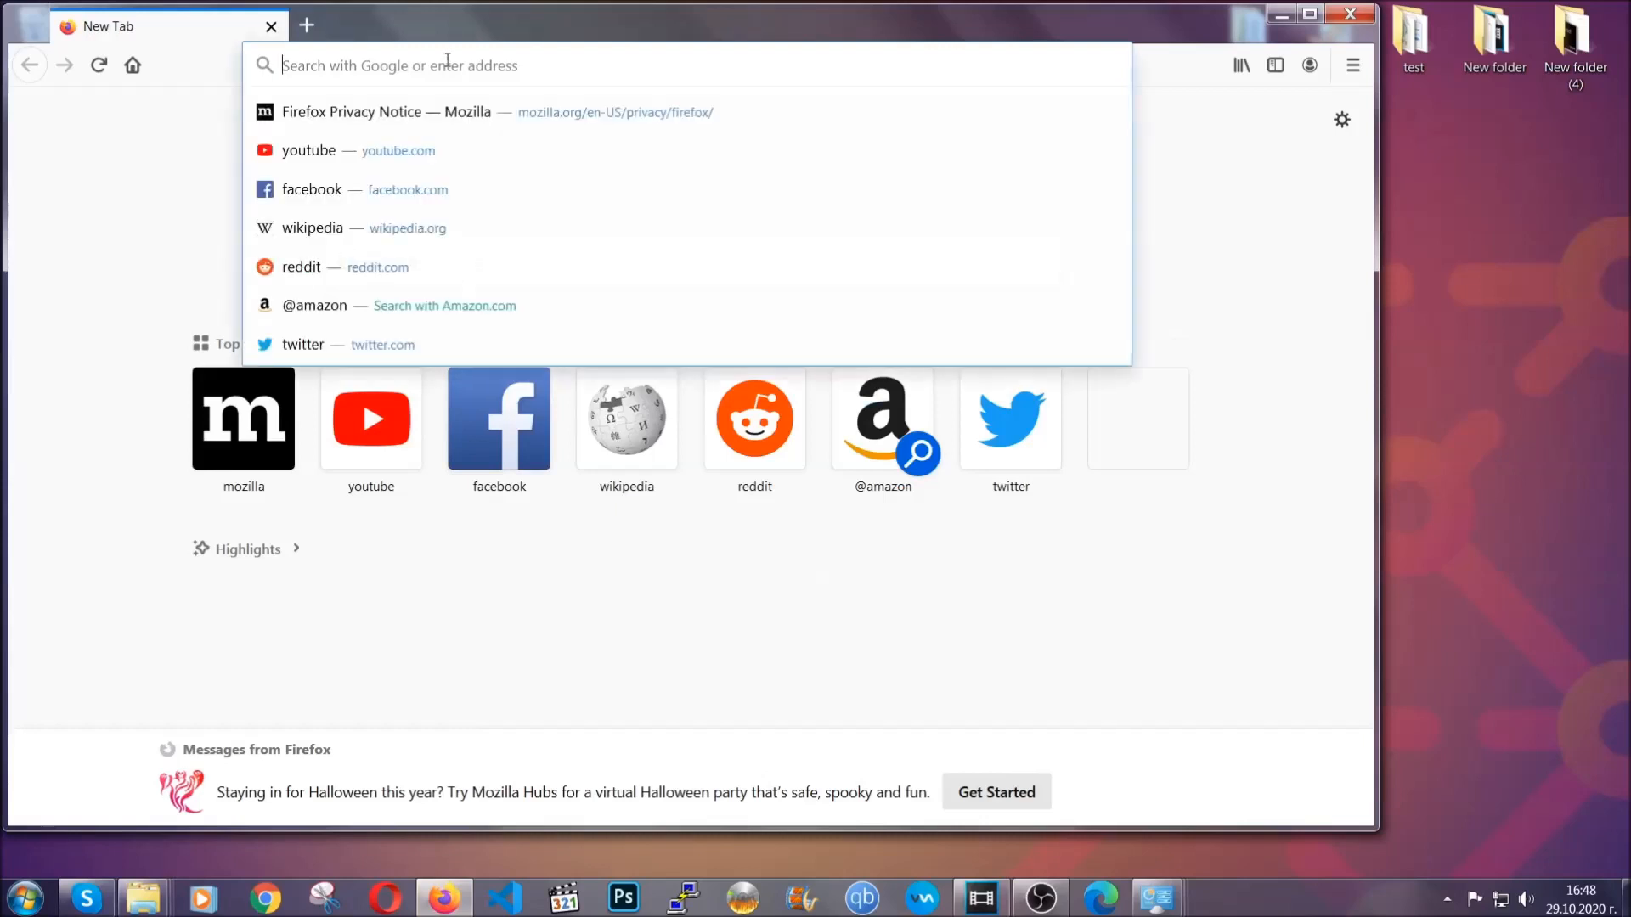
{"action": "type", "text": "about"}
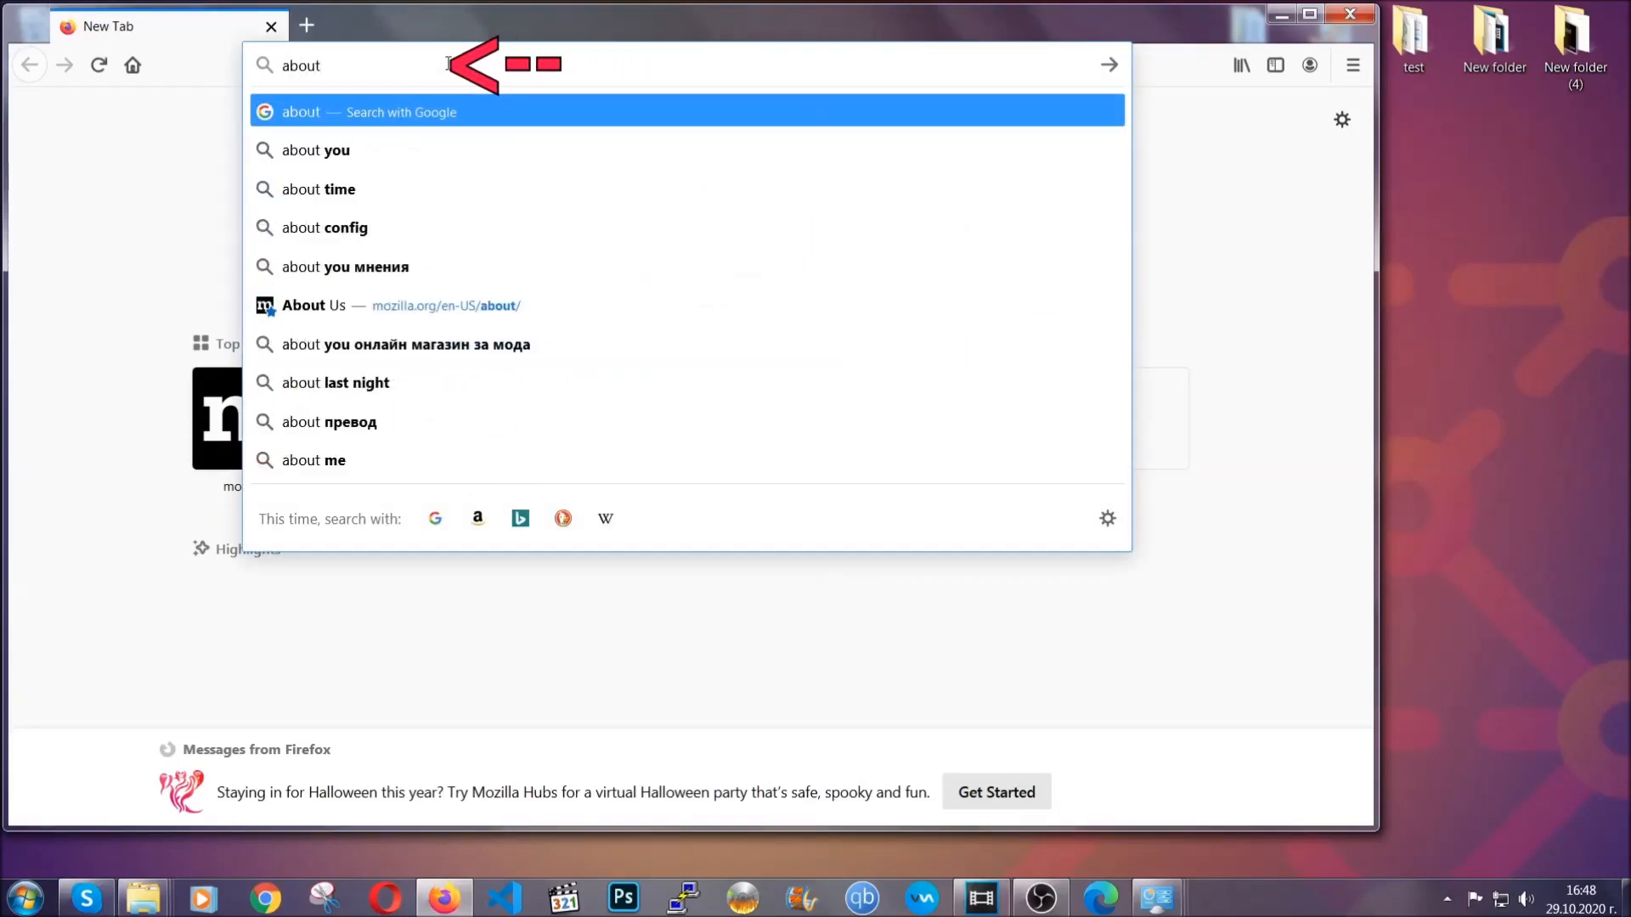
{"action": "type", "text": ":support"}
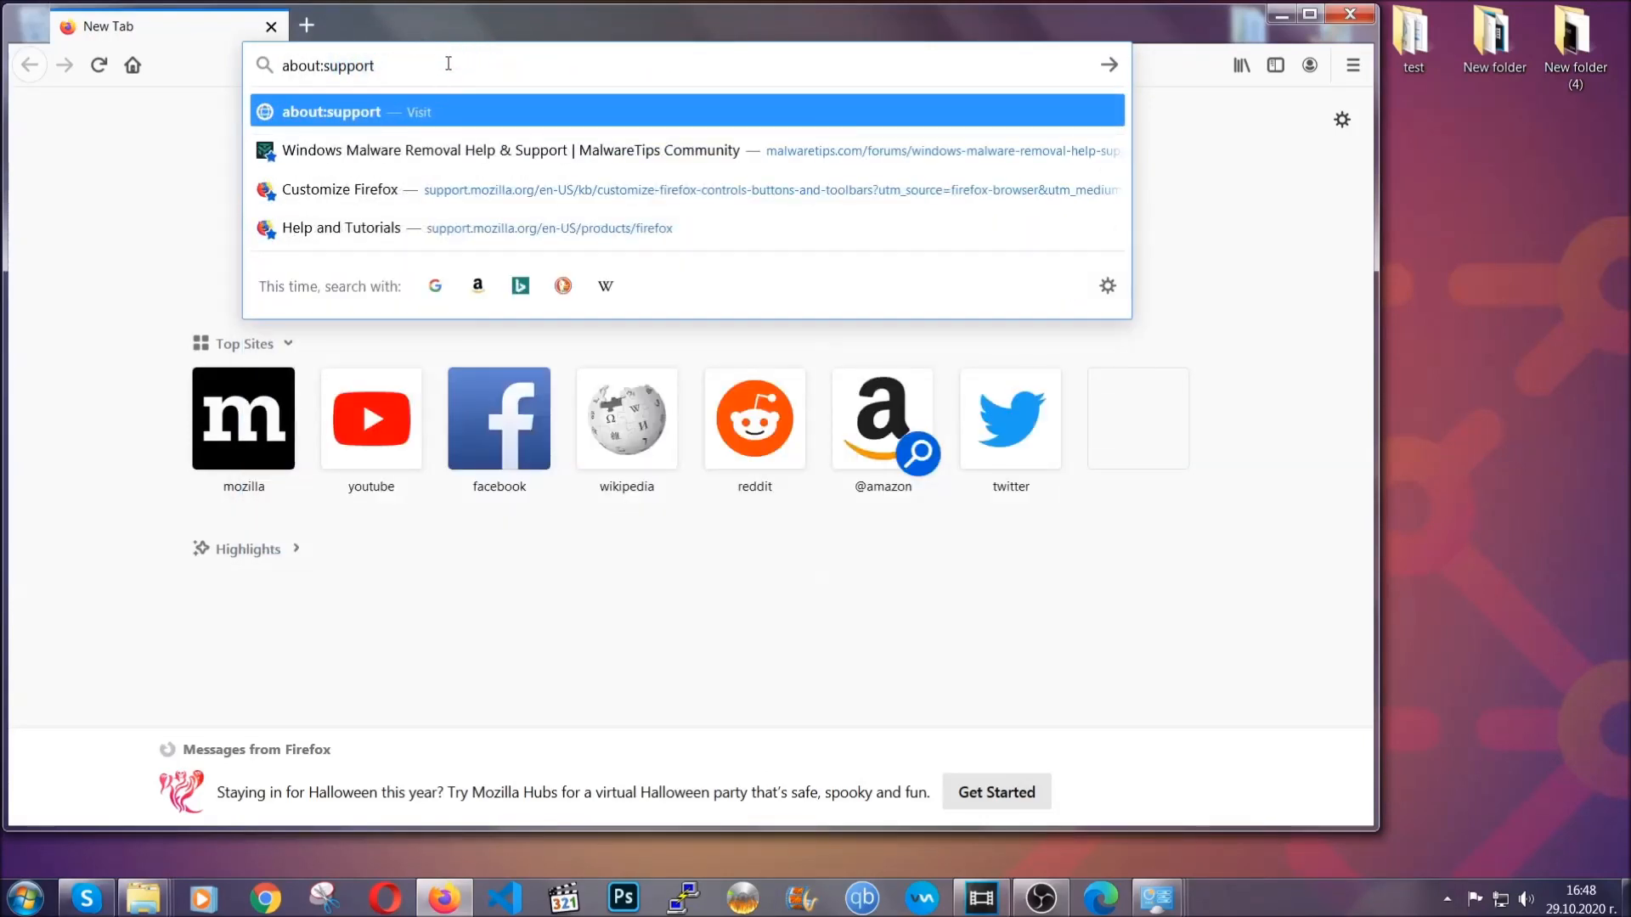
{"action": "key", "text": "Return"}
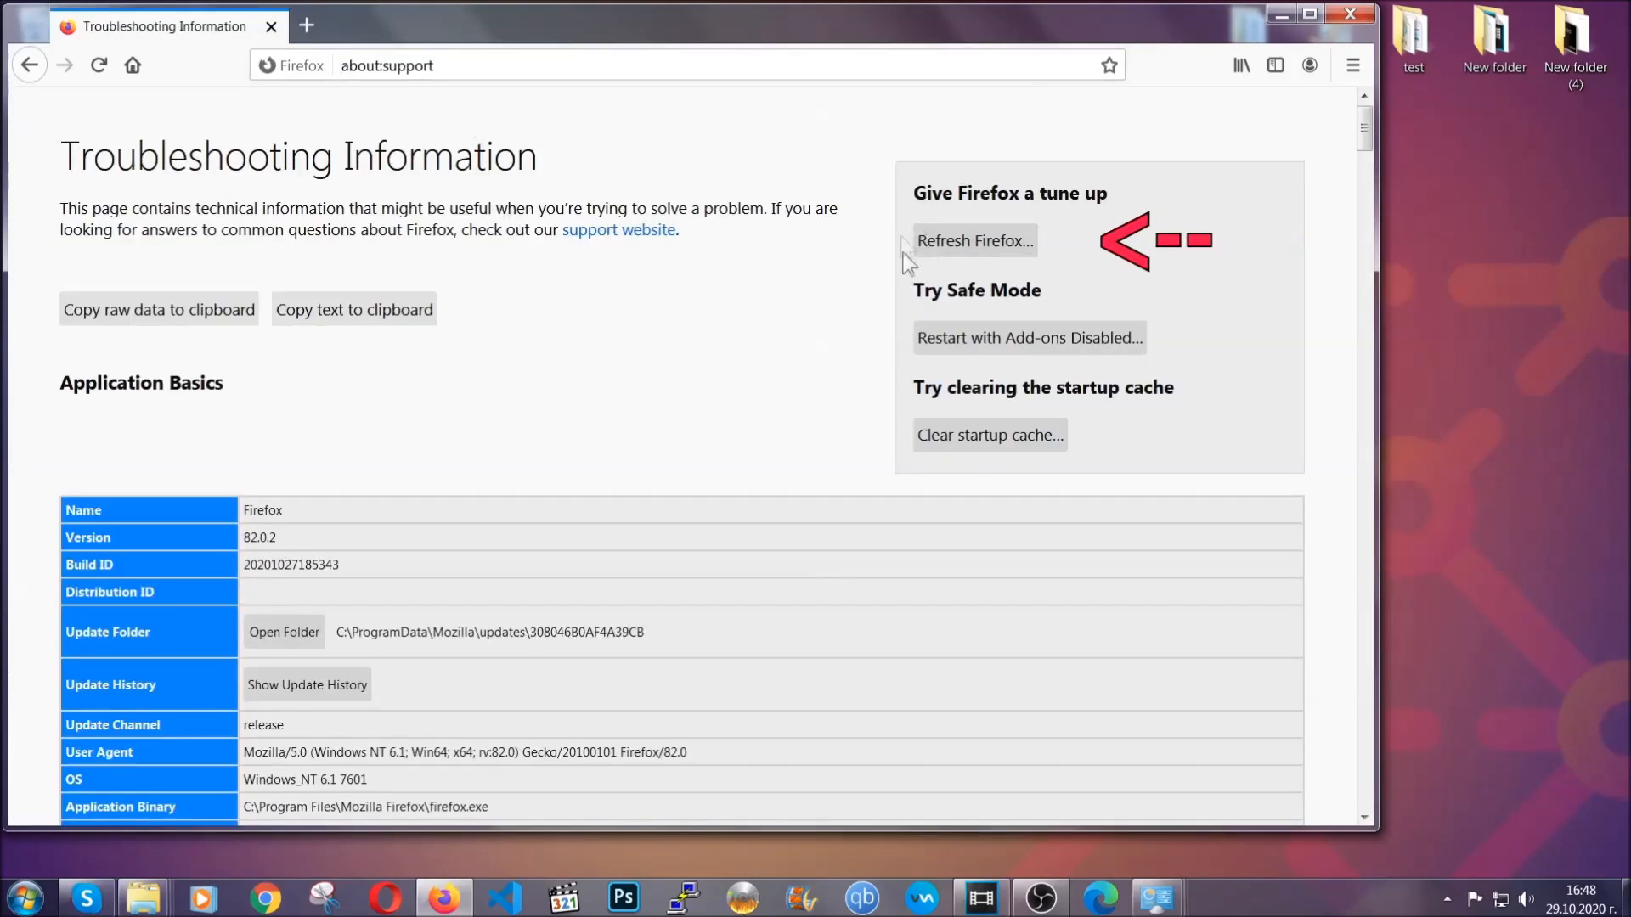
{"action": "left_click", "coordinate": [965, 249]}
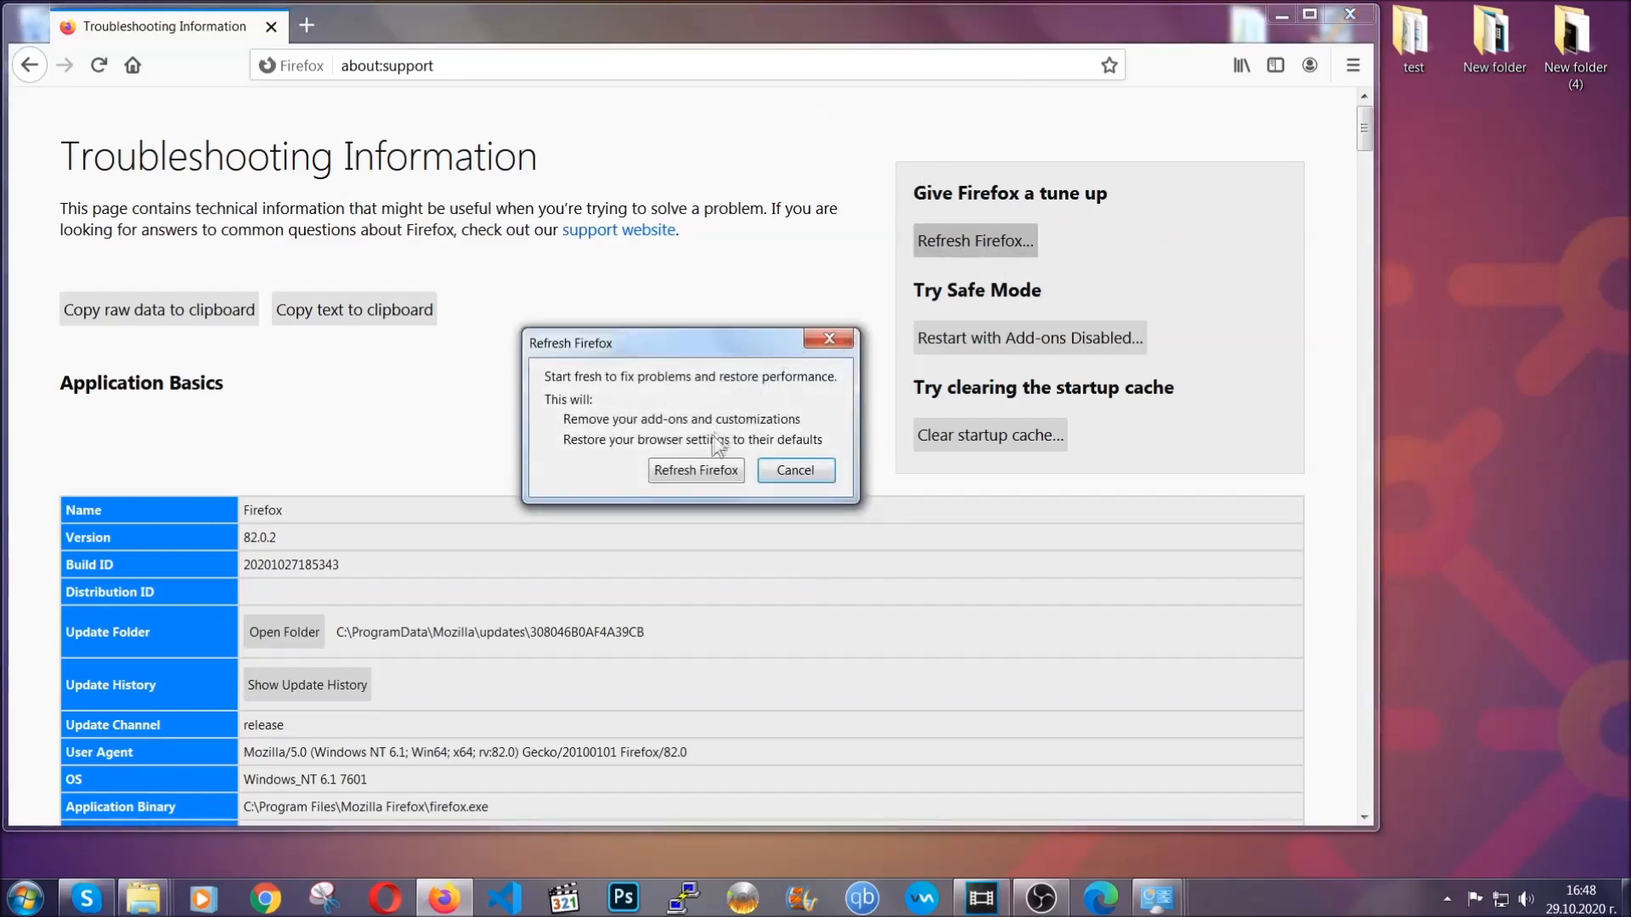
- Confirm refreshing Firefox to its defaults and minimise it once the success page shows
{"action": "left_click", "coordinate": [693, 473]}
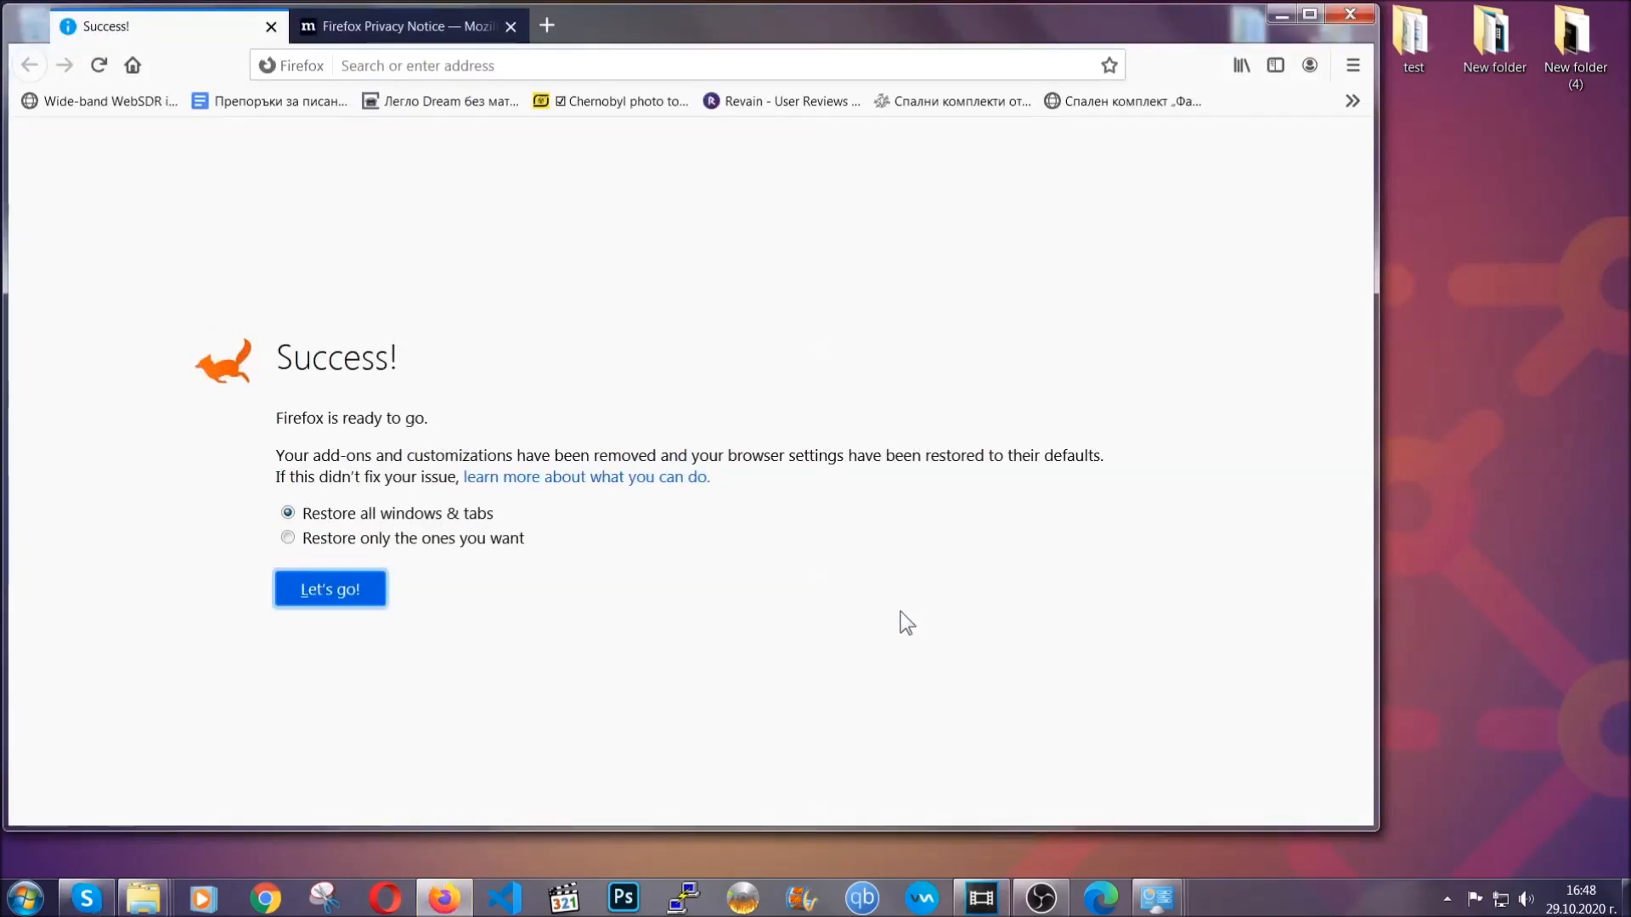
{"action": "left_click", "coordinate": [1277, 16]}
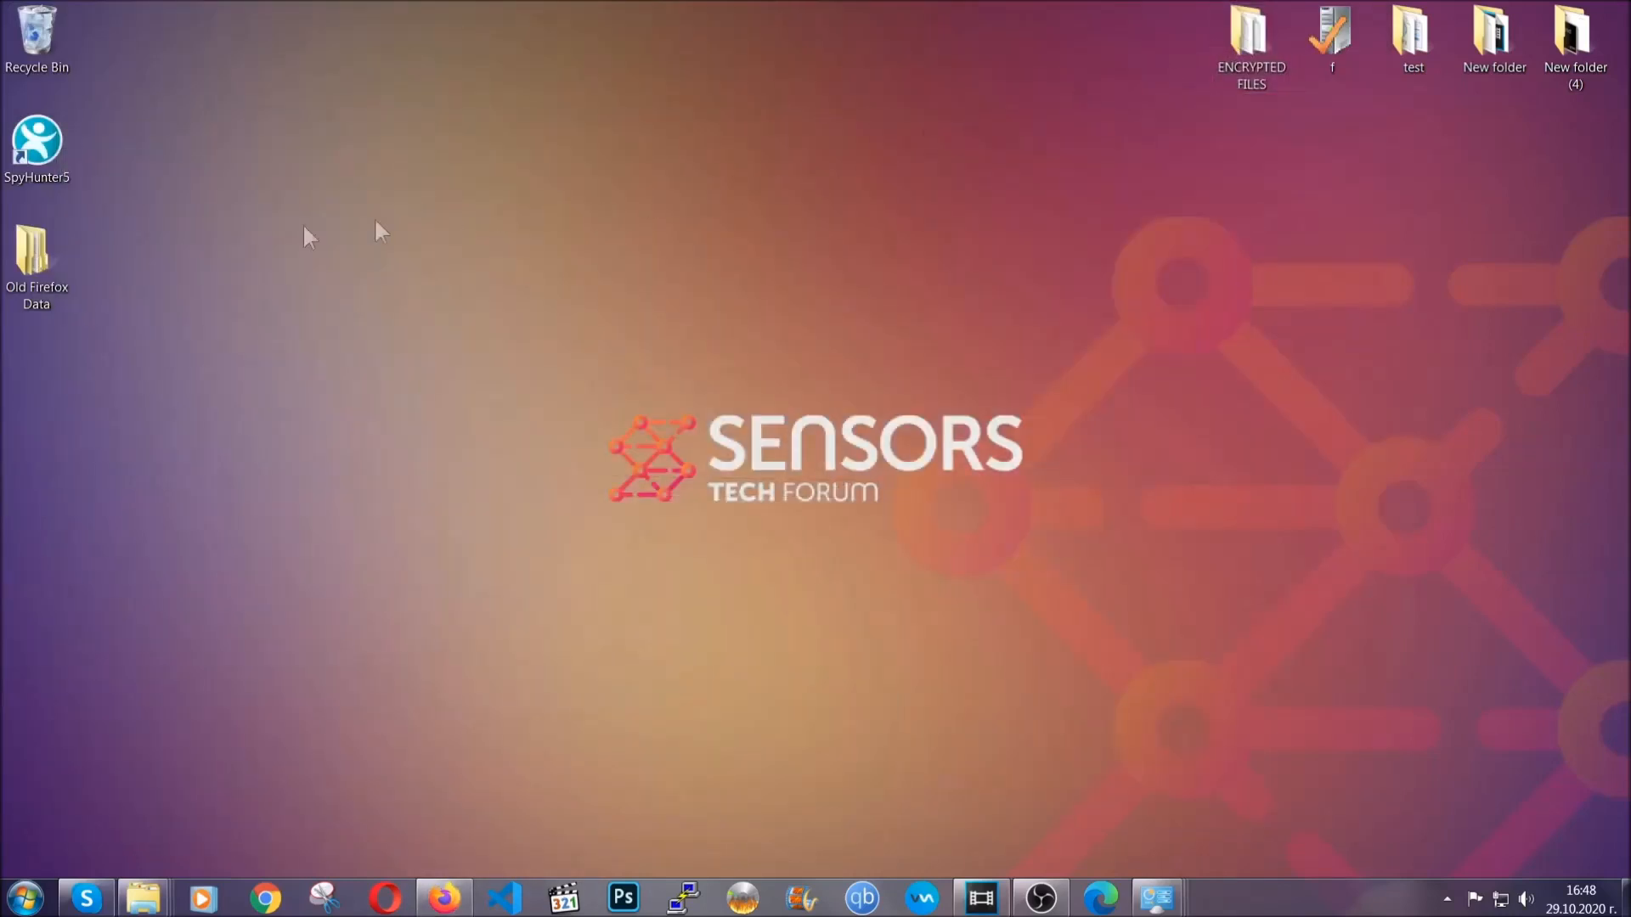
- Load edge://settings/clearBrowserData in Microsoft Edge
{"action": "left_click", "coordinate": [46, 261]}
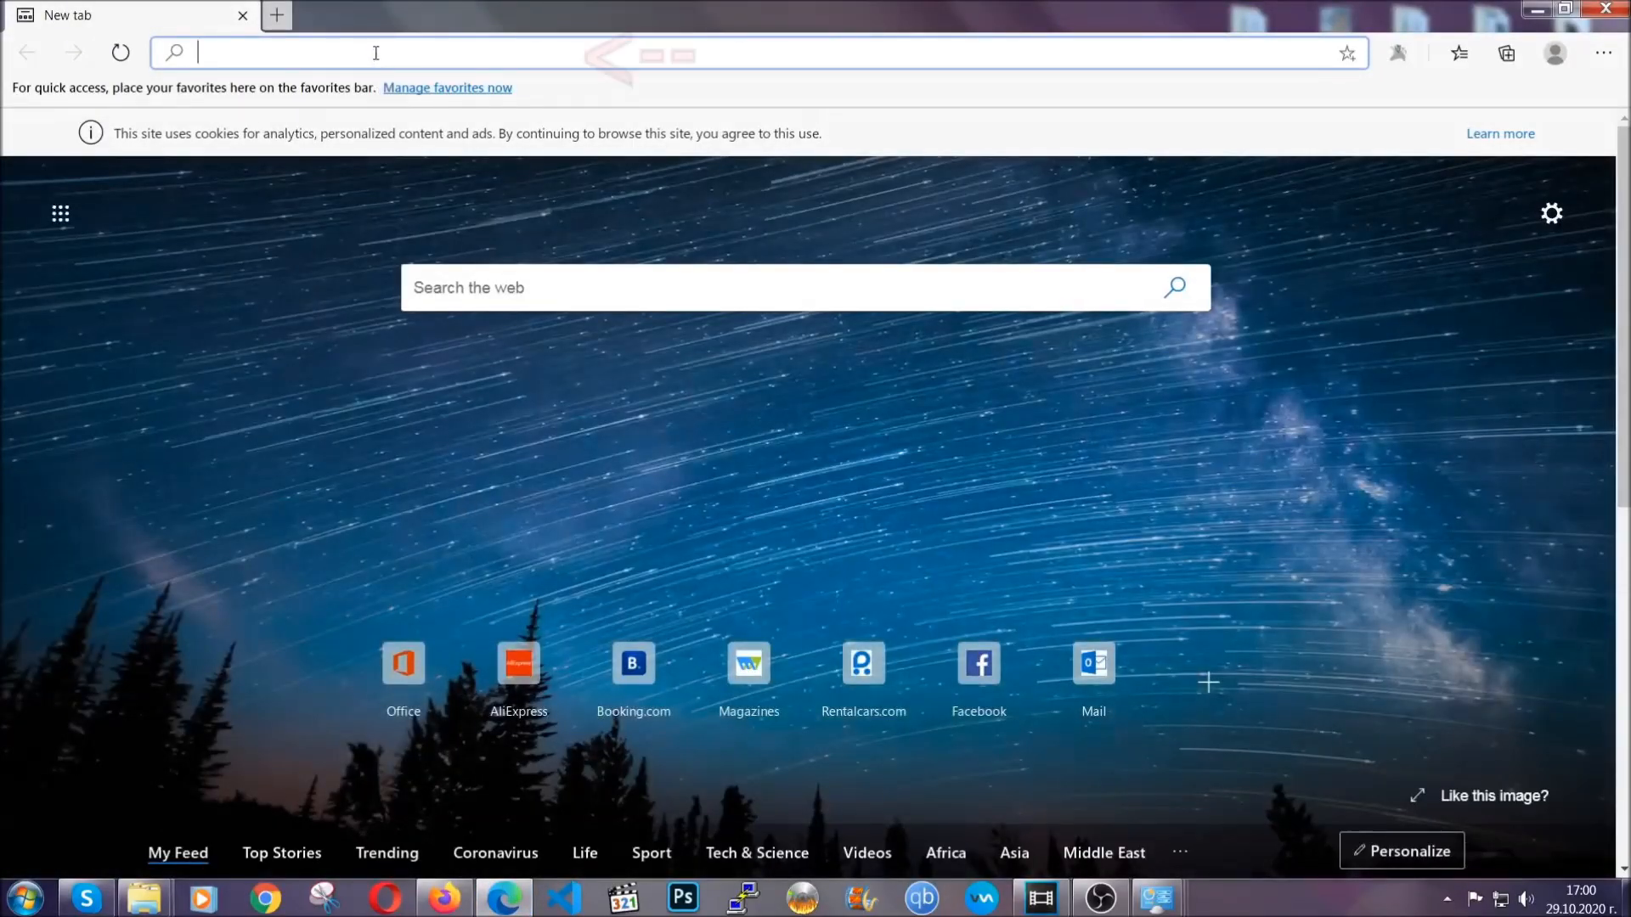
{"action": "type", "text": "edge://"}
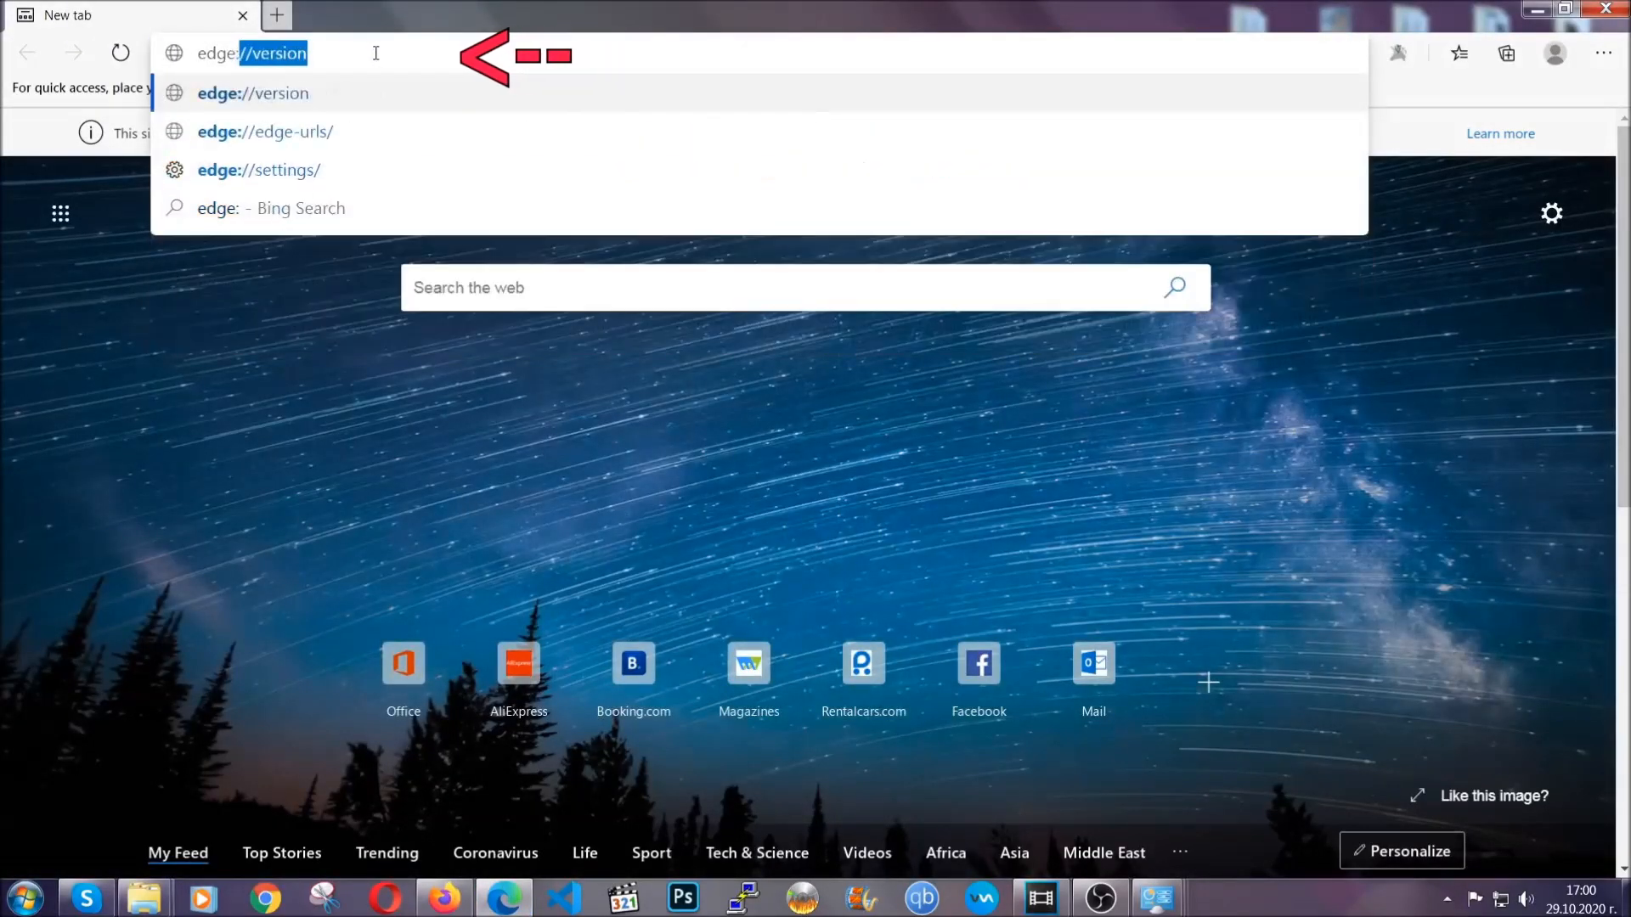
{"action": "type", "text": "setting"}
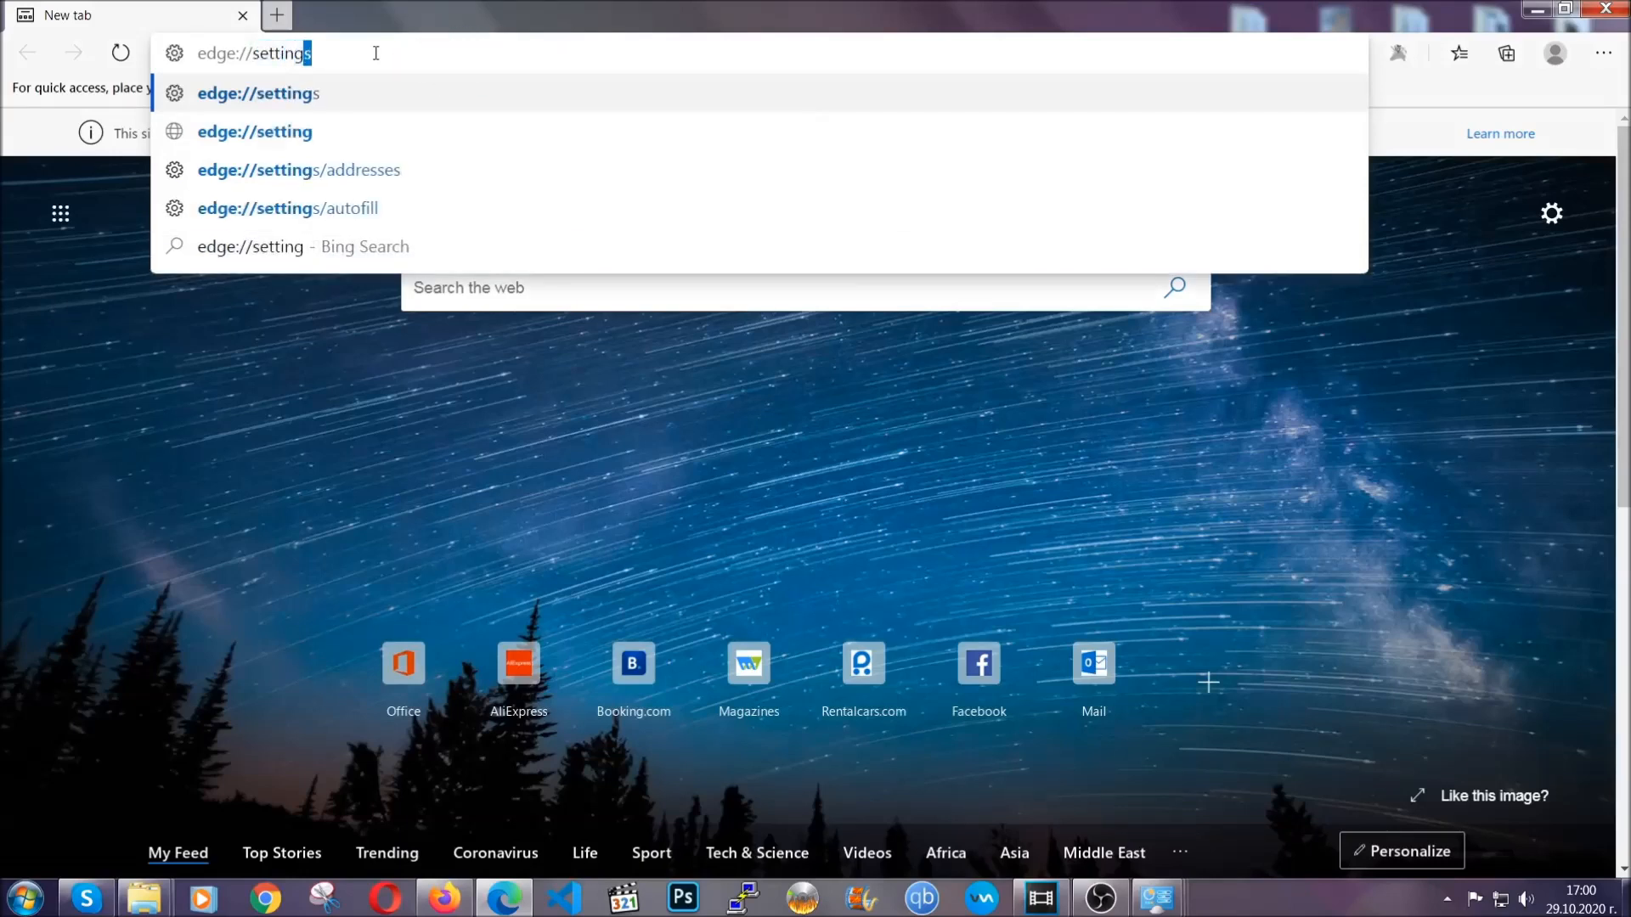
{"action": "type", "text": "s/cle"}
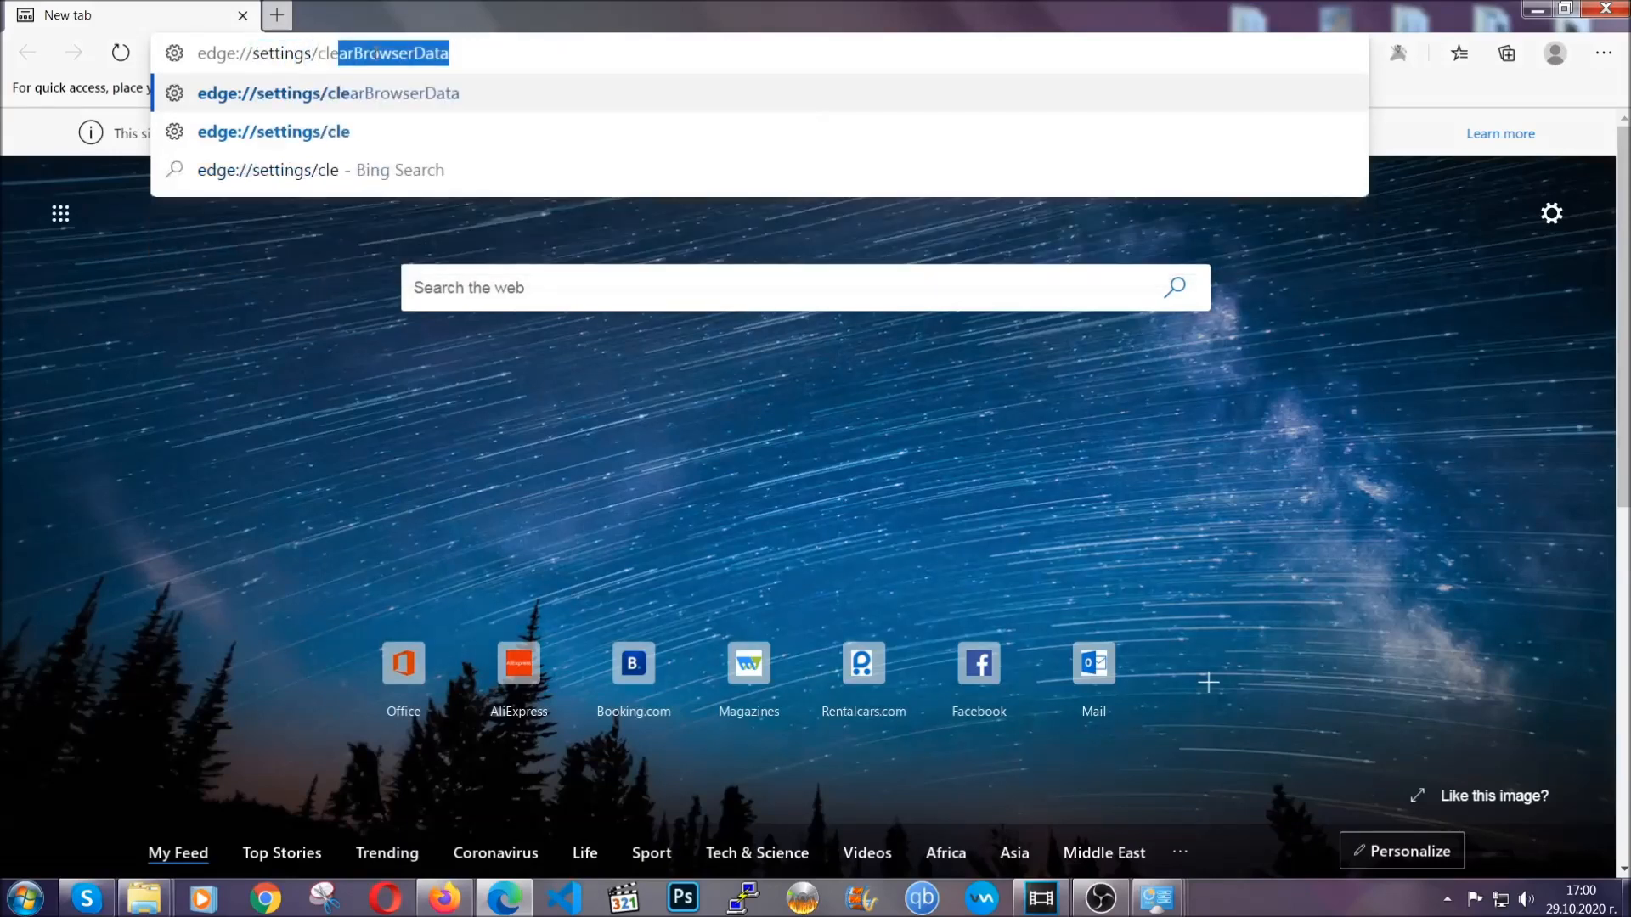
{"action": "type", "text": "arBrow"}
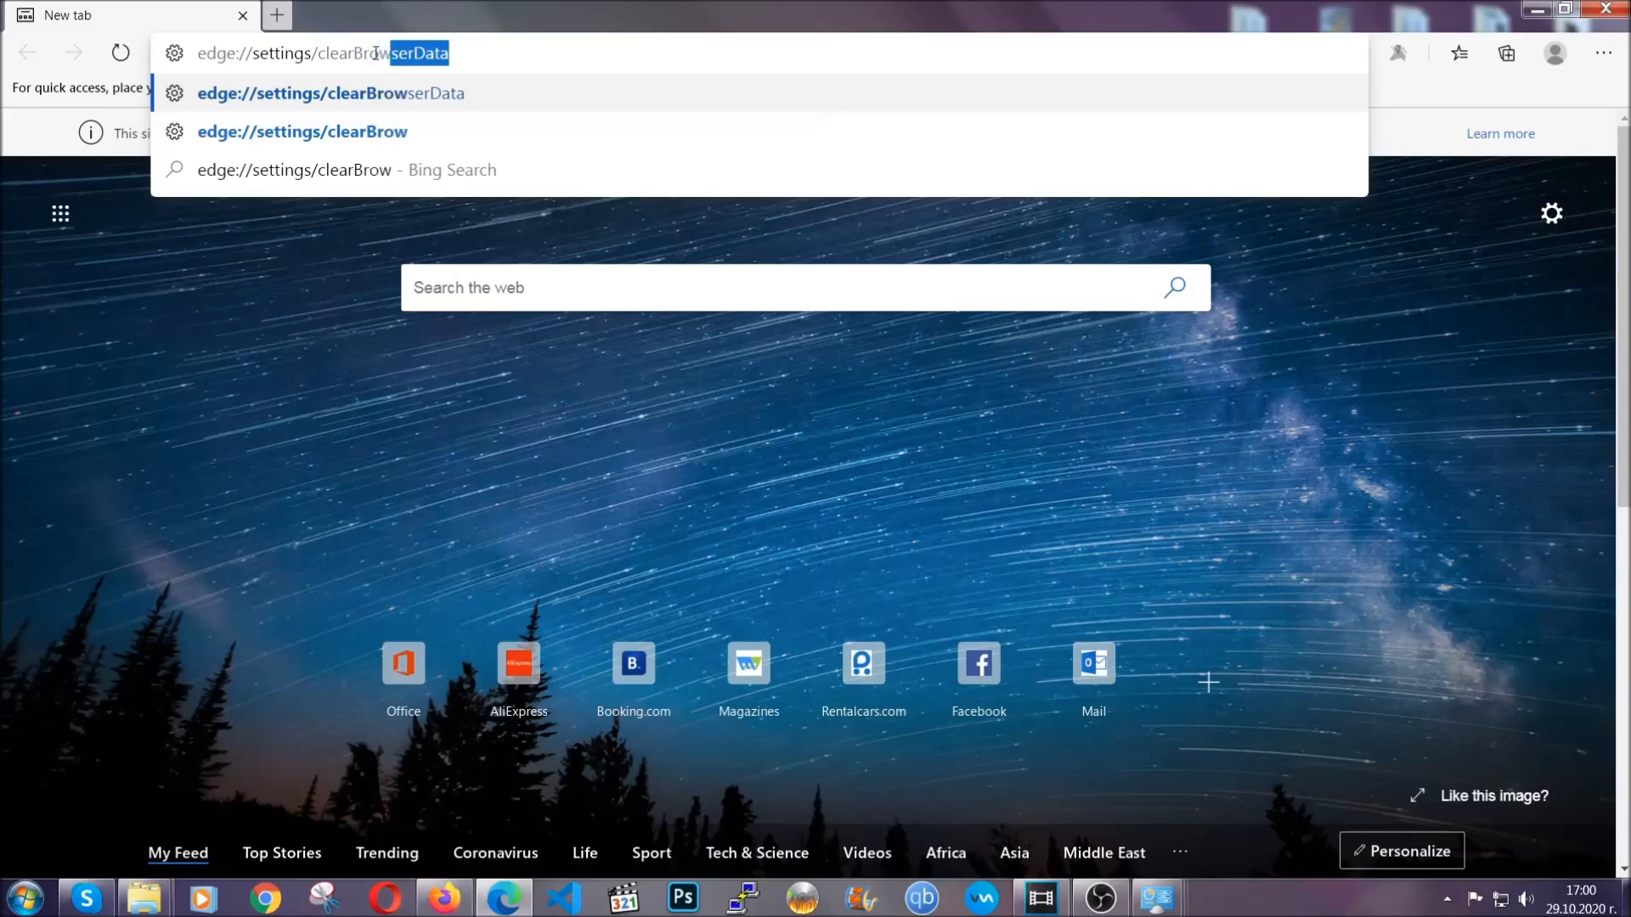
{"action": "type", "text": "serData"}
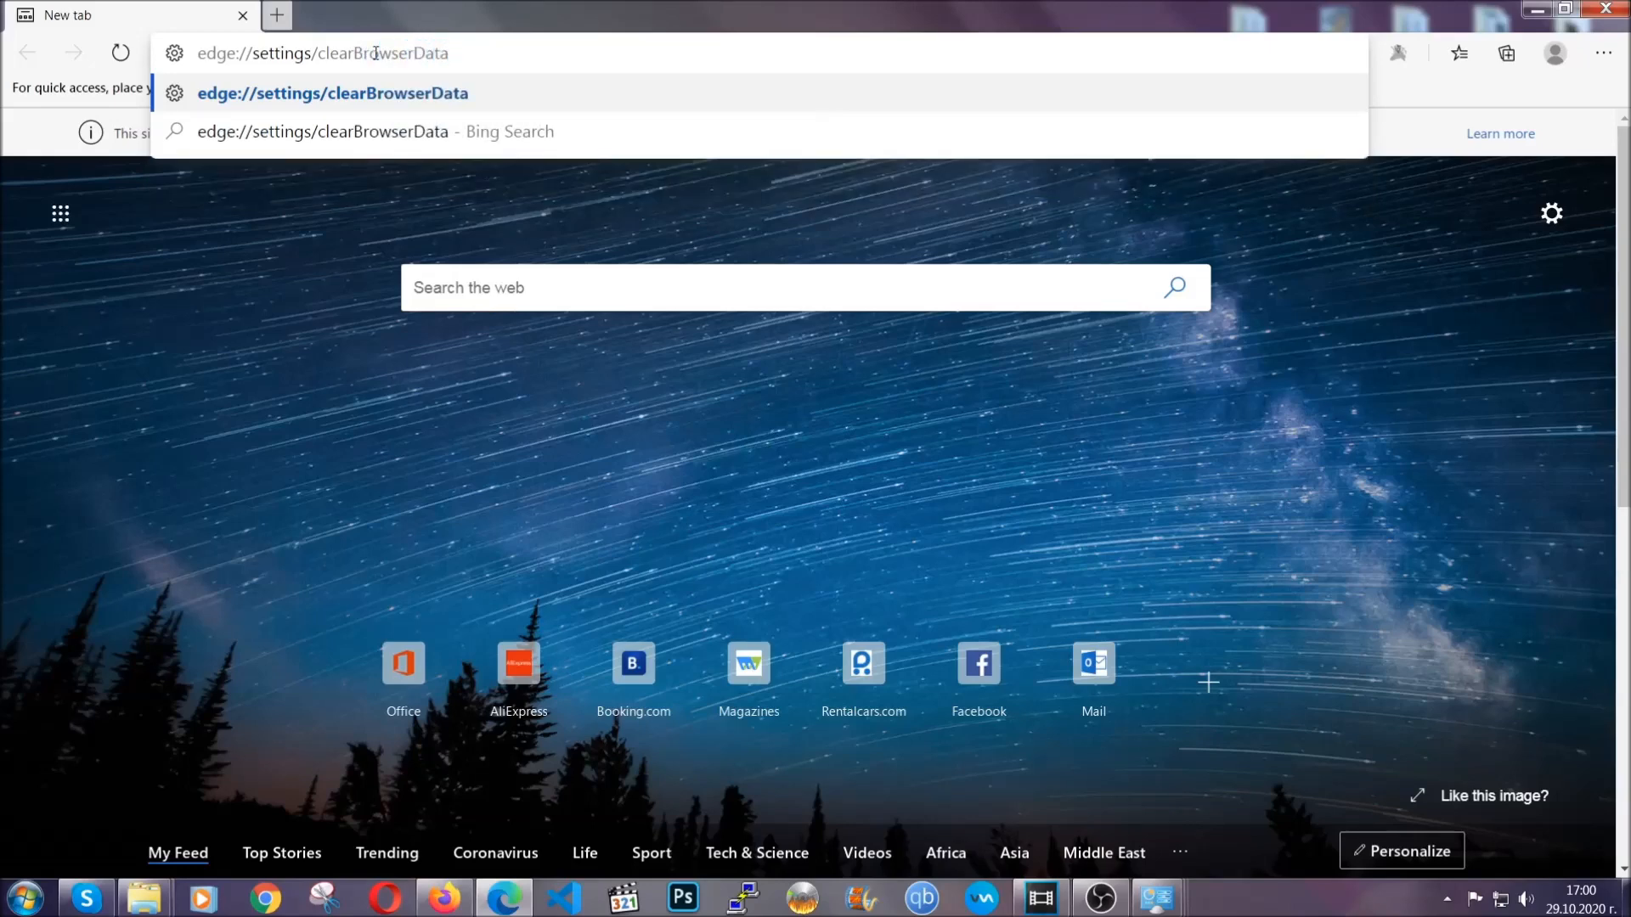
{"action": "key", "text": "Return"}
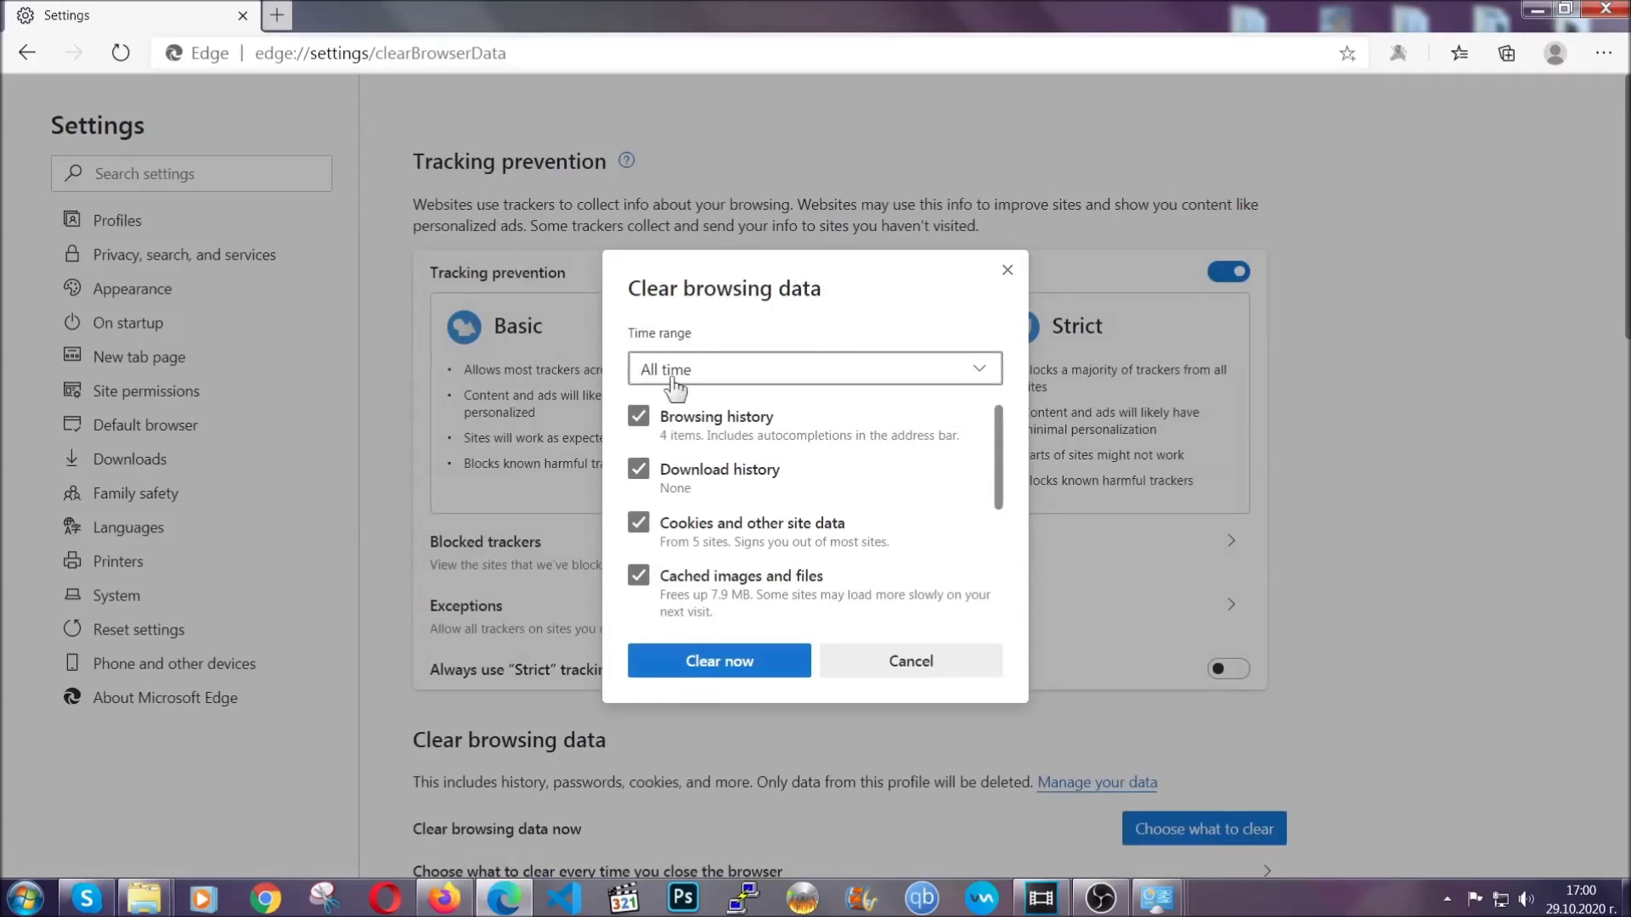
- Clear Edge's browsing data for All time, leaving saved passwords untouched
{"action": "left_click", "coordinate": [675, 370]}
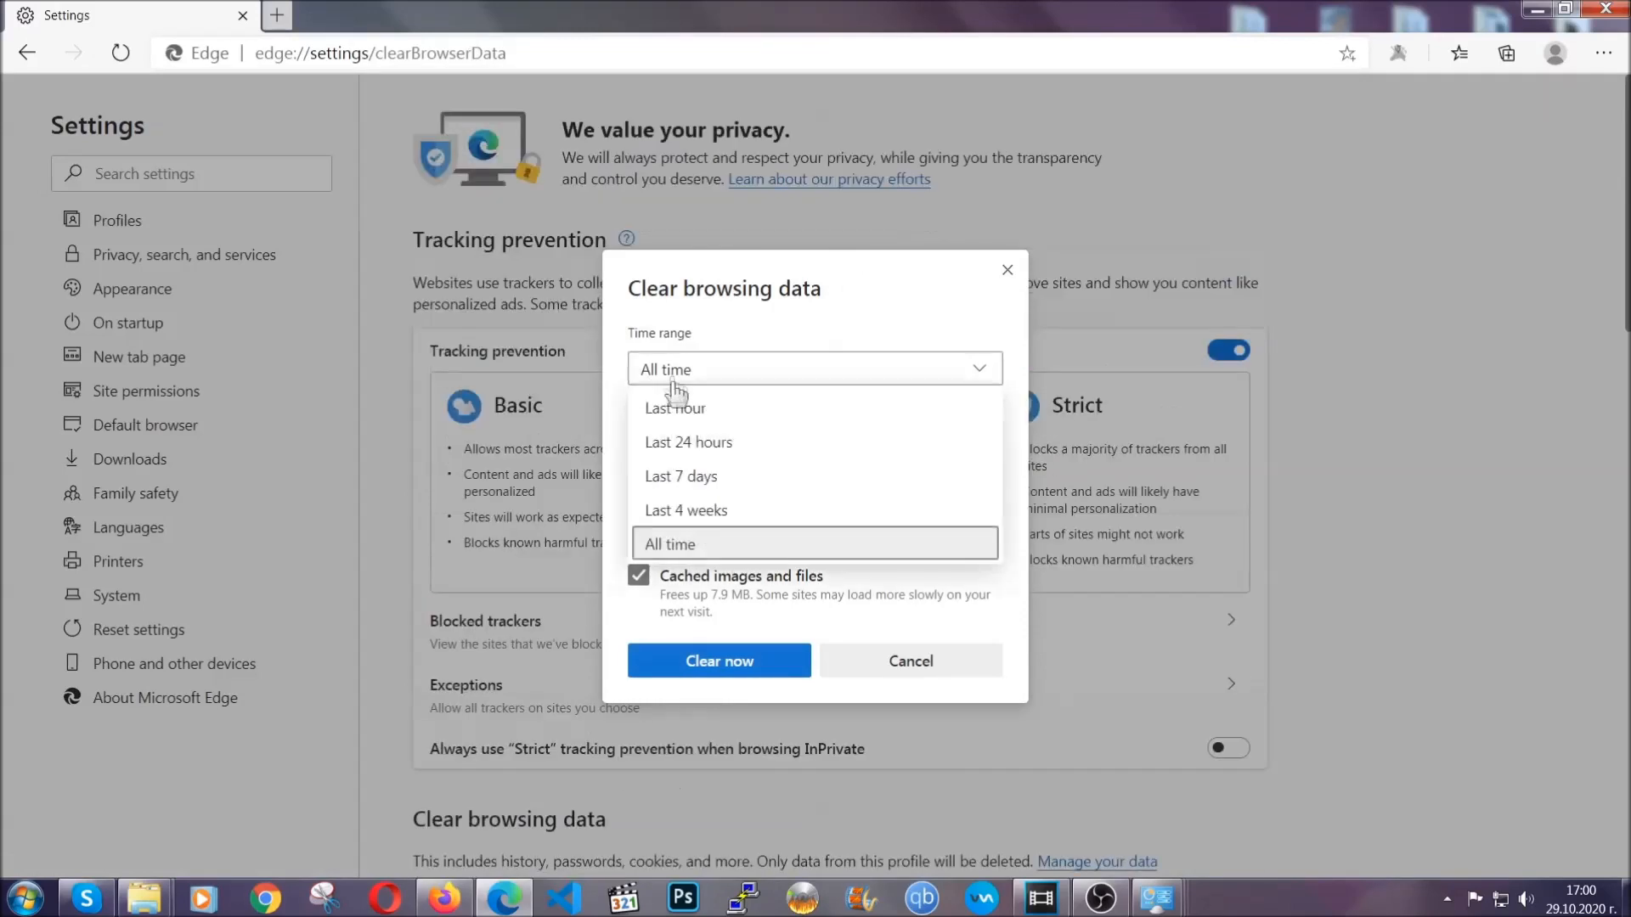
{"action": "left_click", "coordinate": [676, 541]}
{"action": "scroll", "coordinate": [675, 542], "scroll_direction": "down", "scroll_amount": 3}
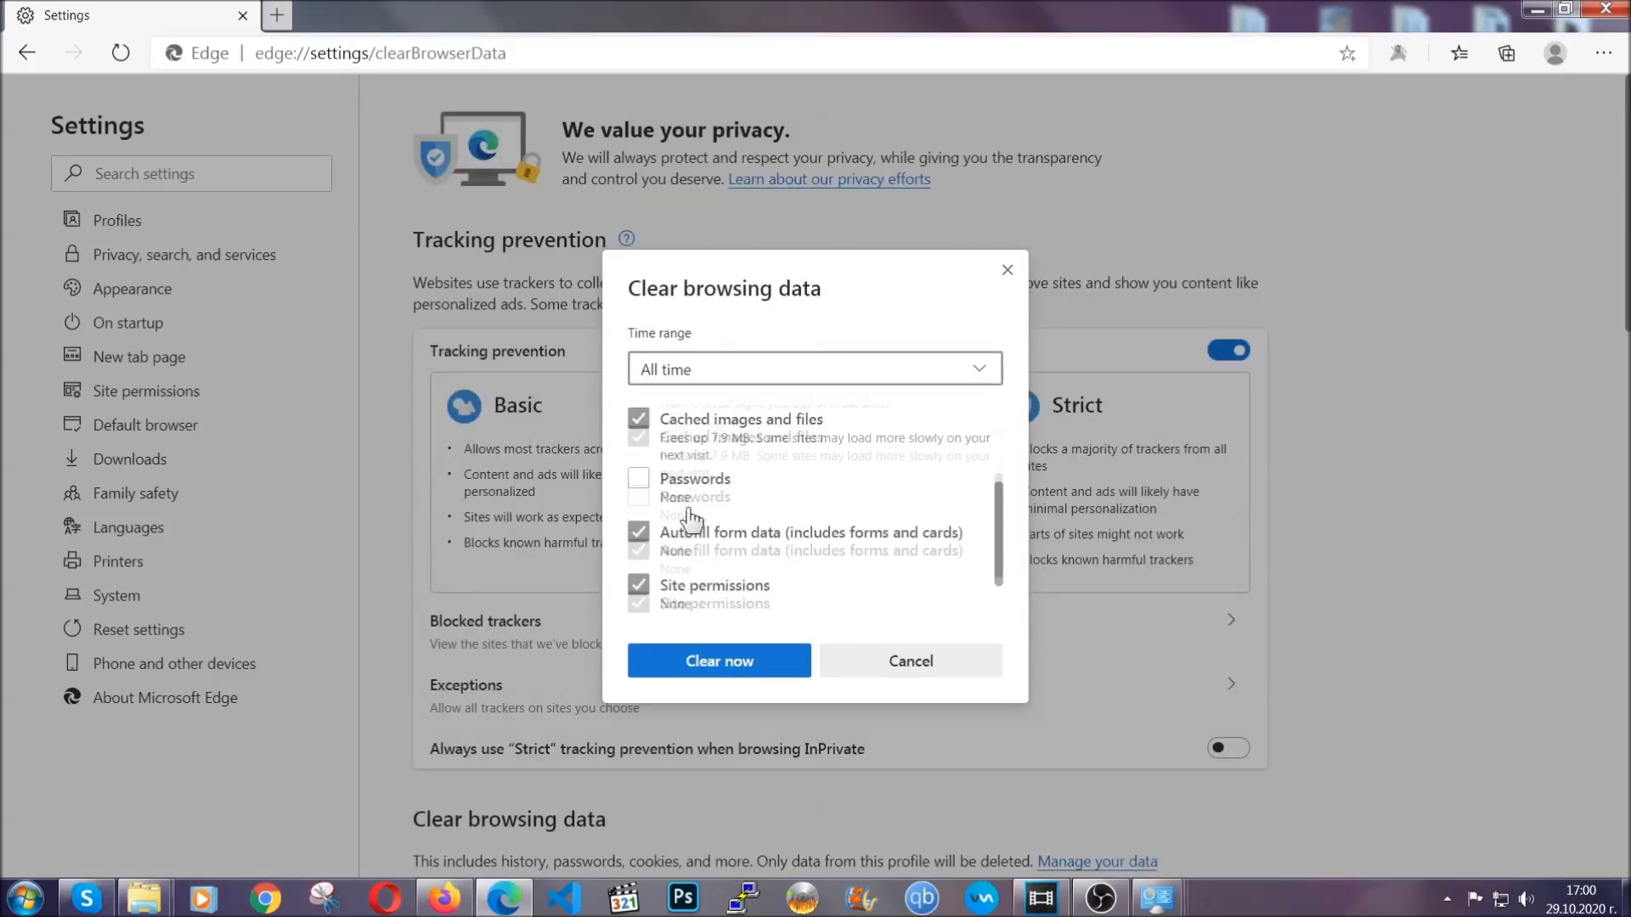
{"action": "scroll", "coordinate": [676, 541], "scroll_direction": "down", "scroll_amount": 2}
{"action": "left_click", "coordinate": [714, 663]}
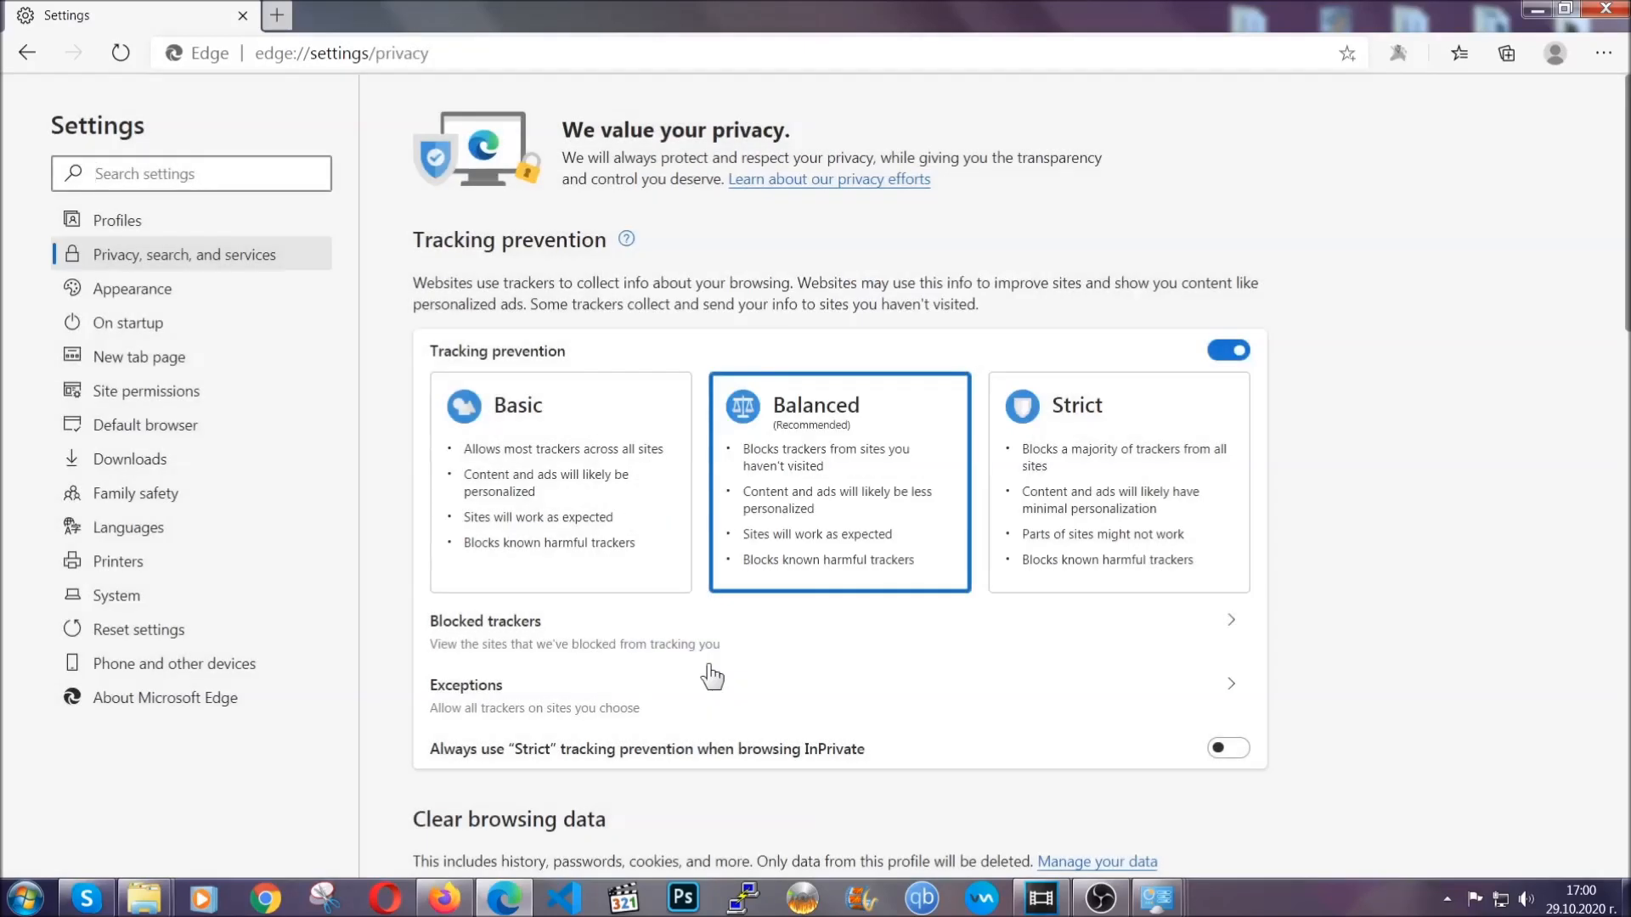
- Remove Edge's only installed extension and close the browser
{"action": "left_click", "coordinate": [1603, 54]}
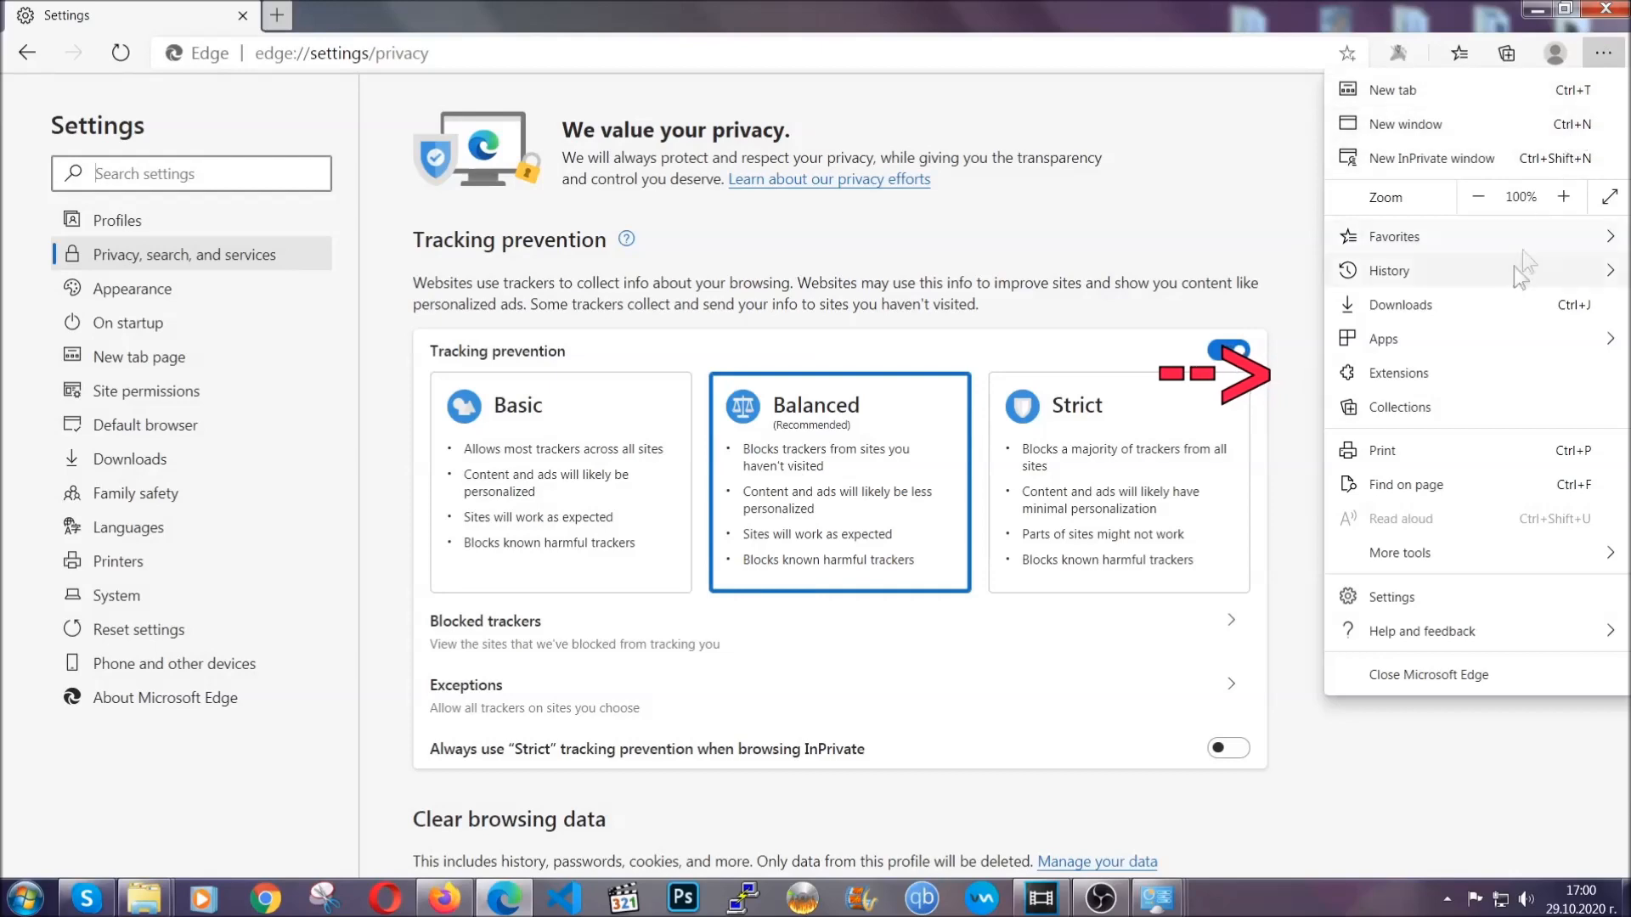
{"action": "left_click", "coordinate": [1484, 372]}
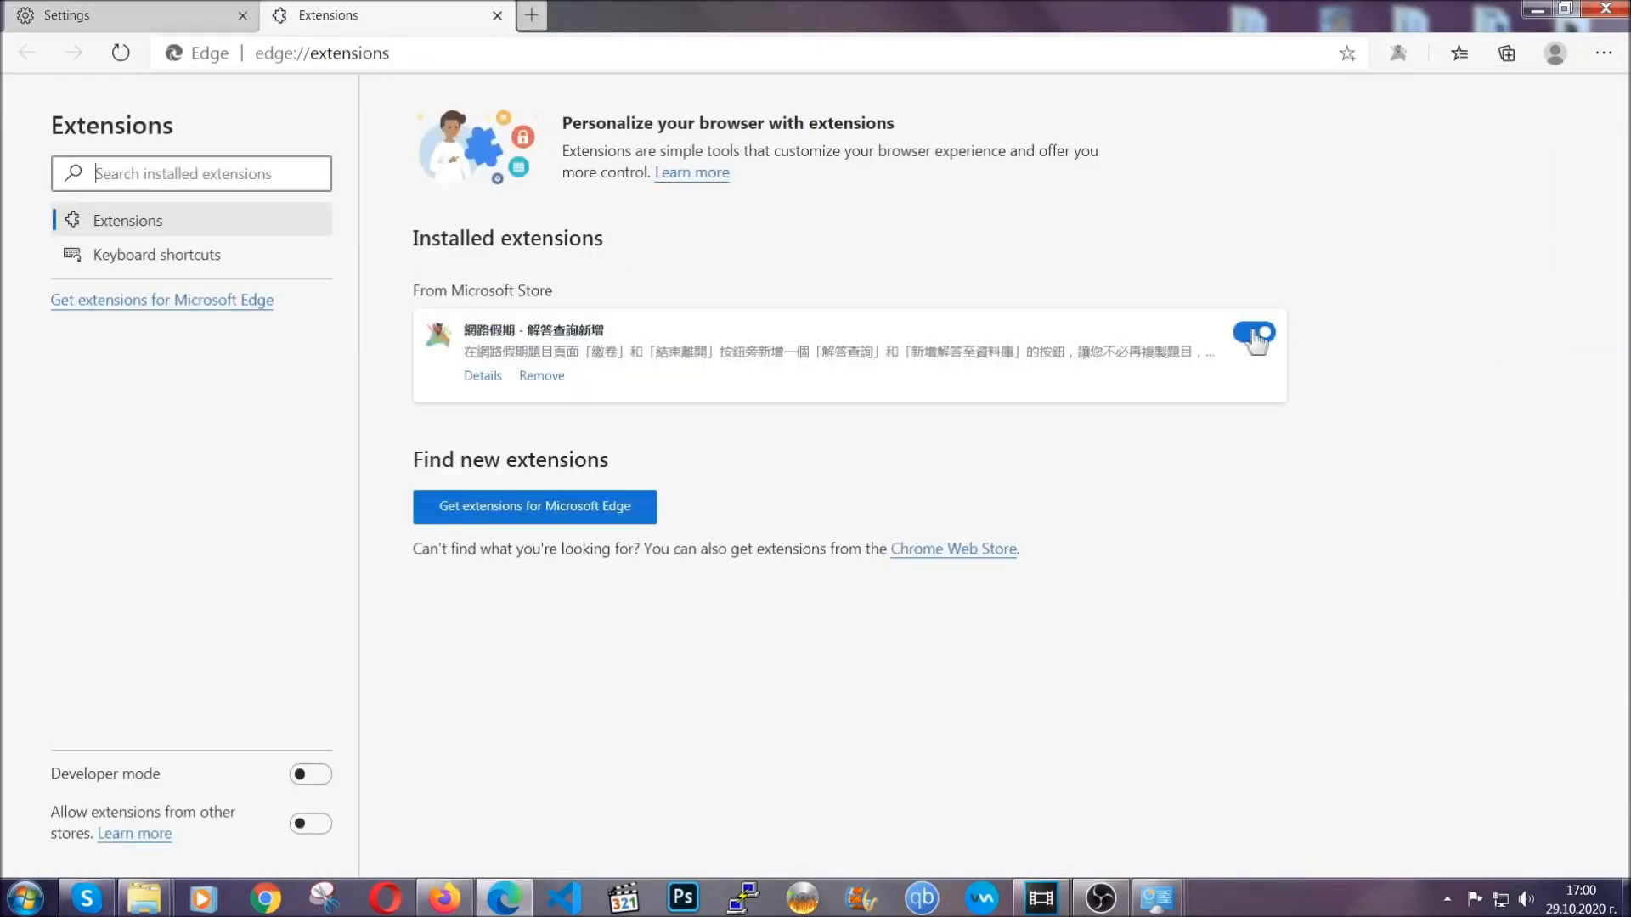
{"action": "left_click", "coordinate": [540, 376]}
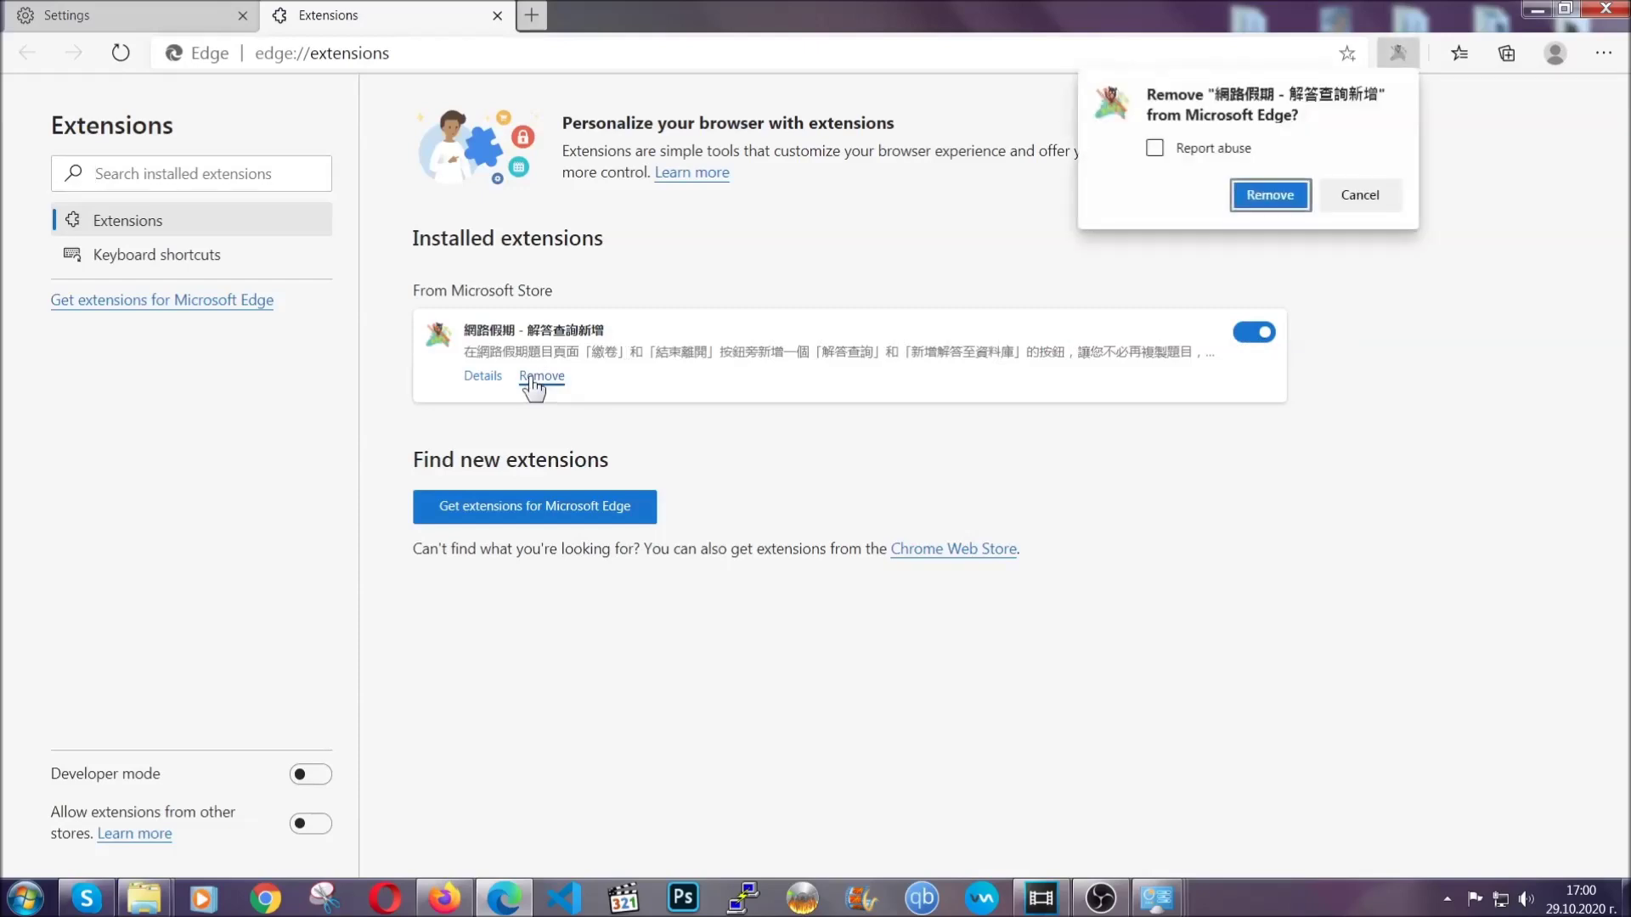
{"action": "left_click", "coordinate": [1269, 195]}
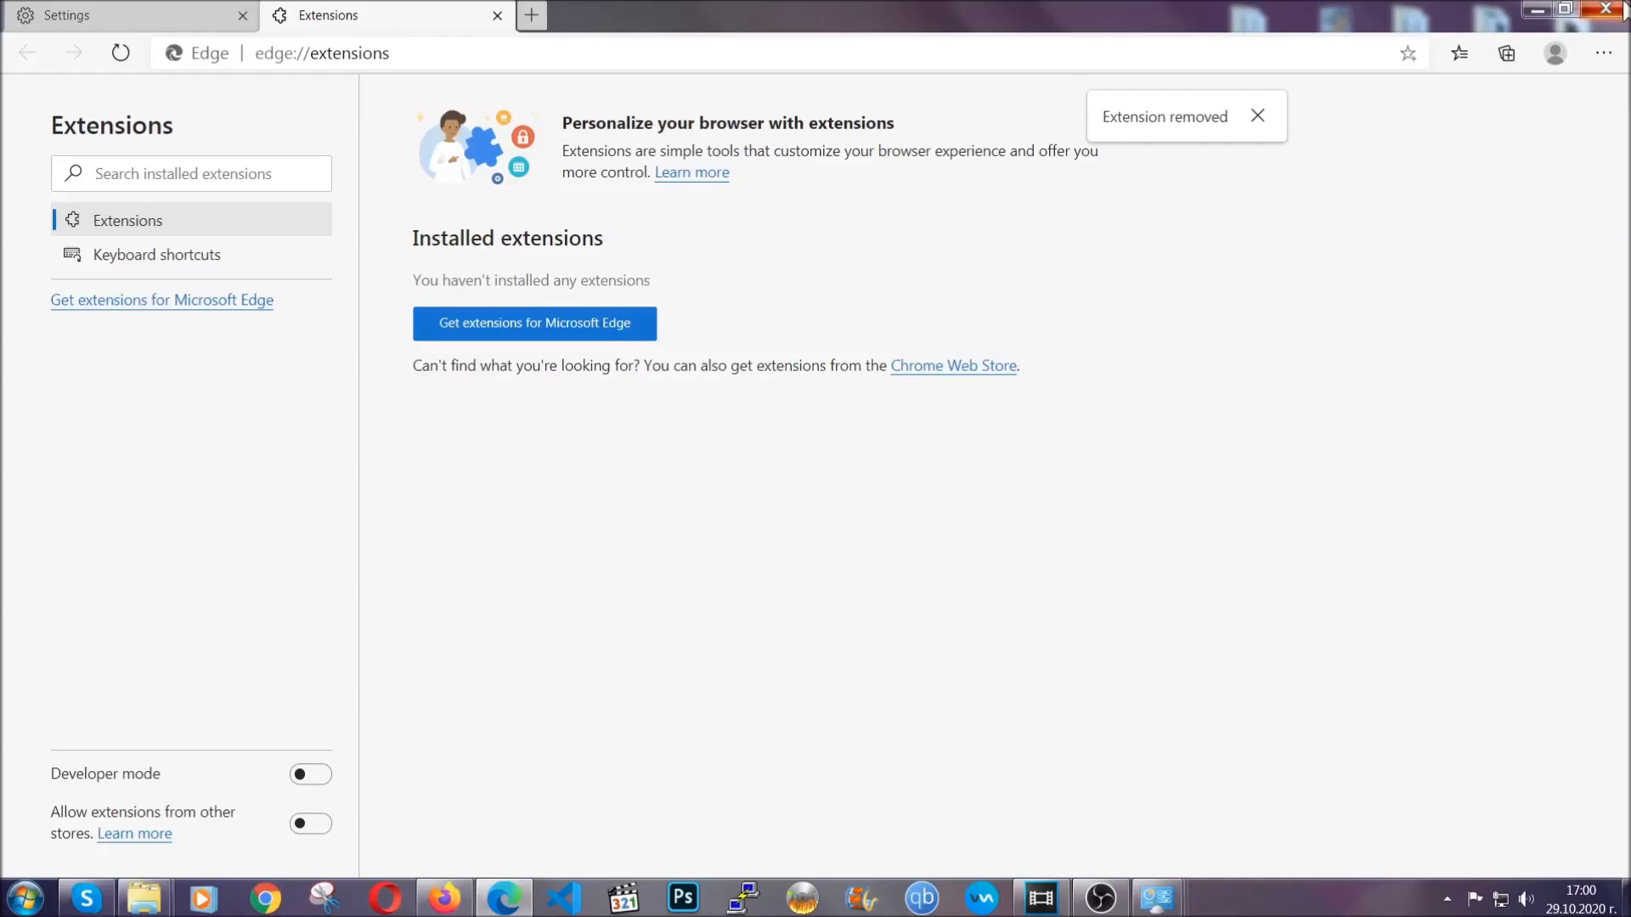
{"action": "left_click", "coordinate": [1609, 10]}
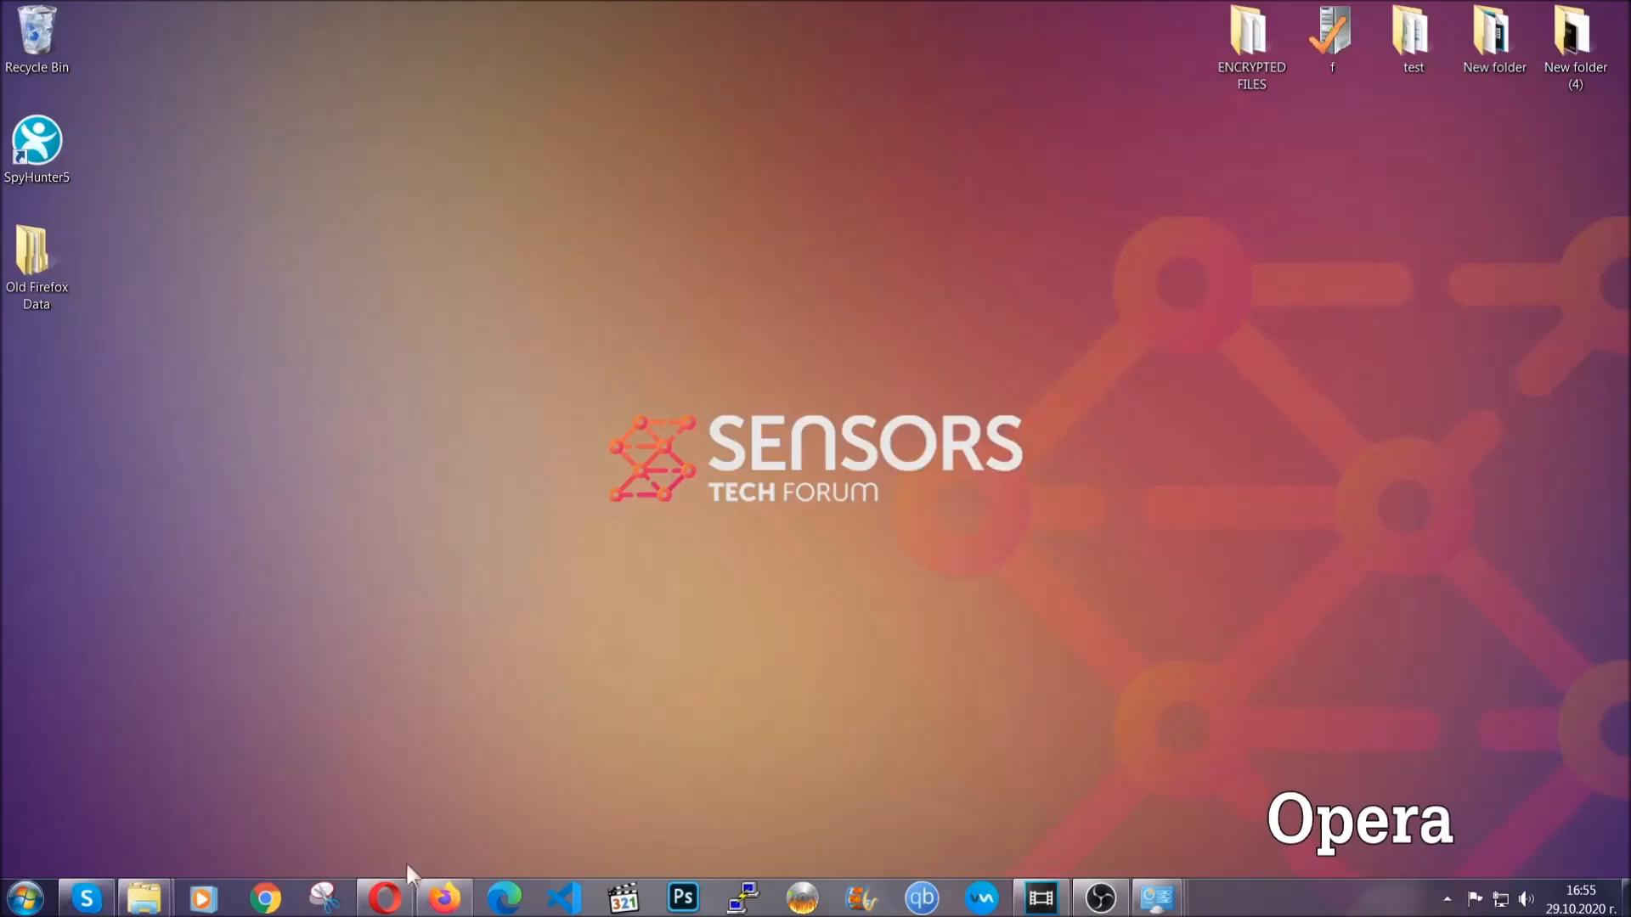
- Launch Opera and go to opera://settings/clearBrowserData to reach the Clear browsing data dialog
{"action": "left_click", "coordinate": [384, 898]}
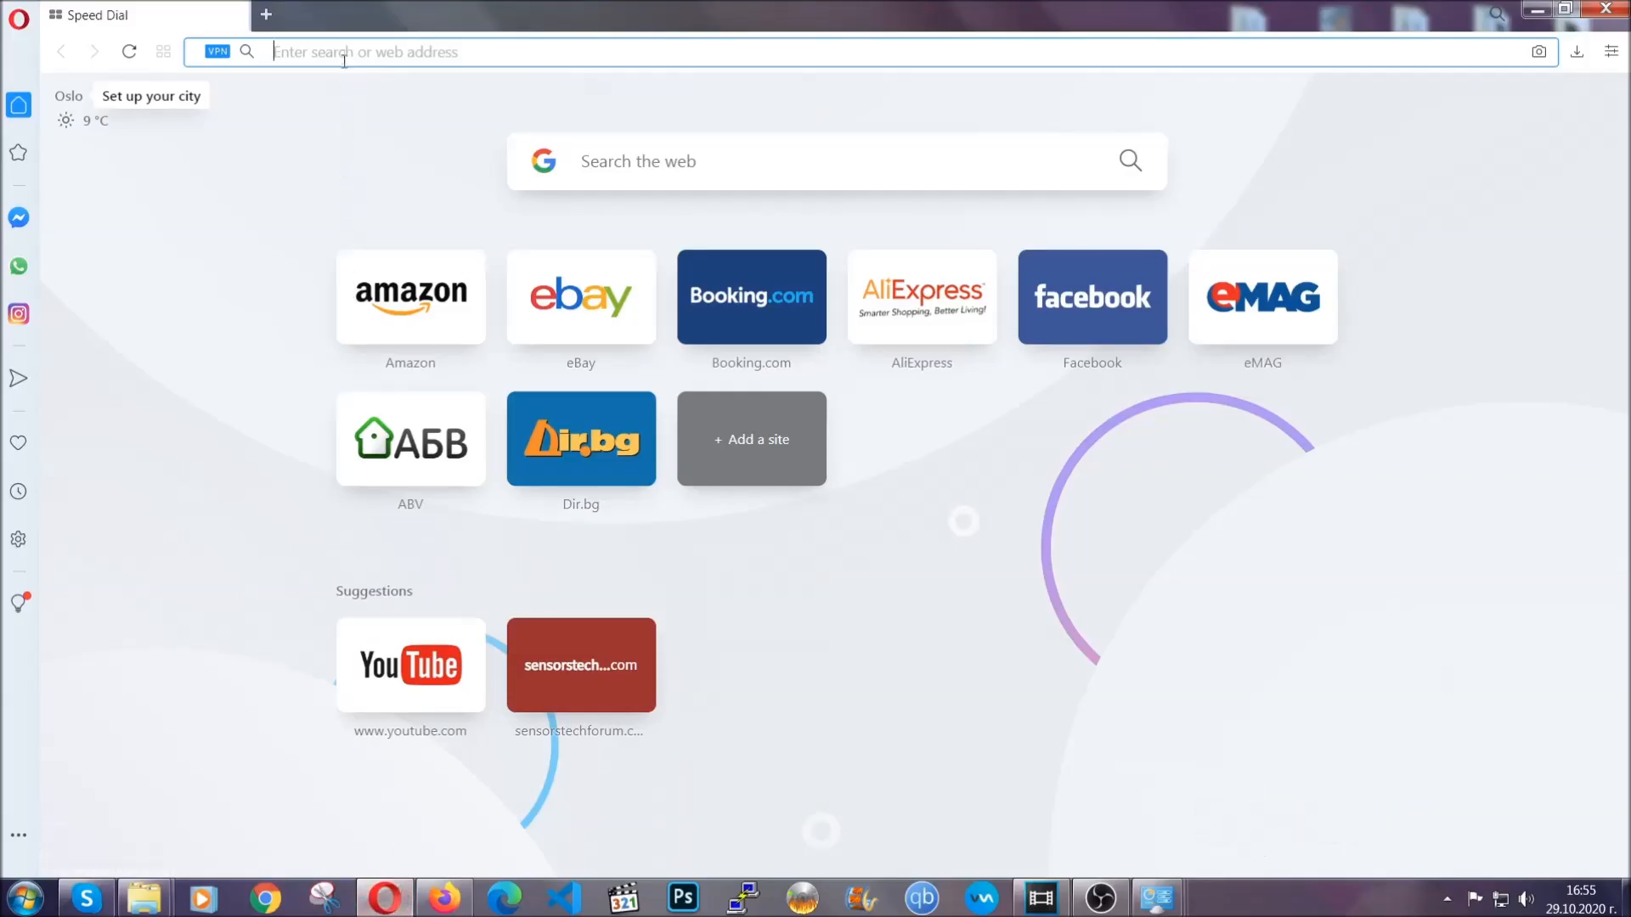
{"action": "type", "text": "opera"}
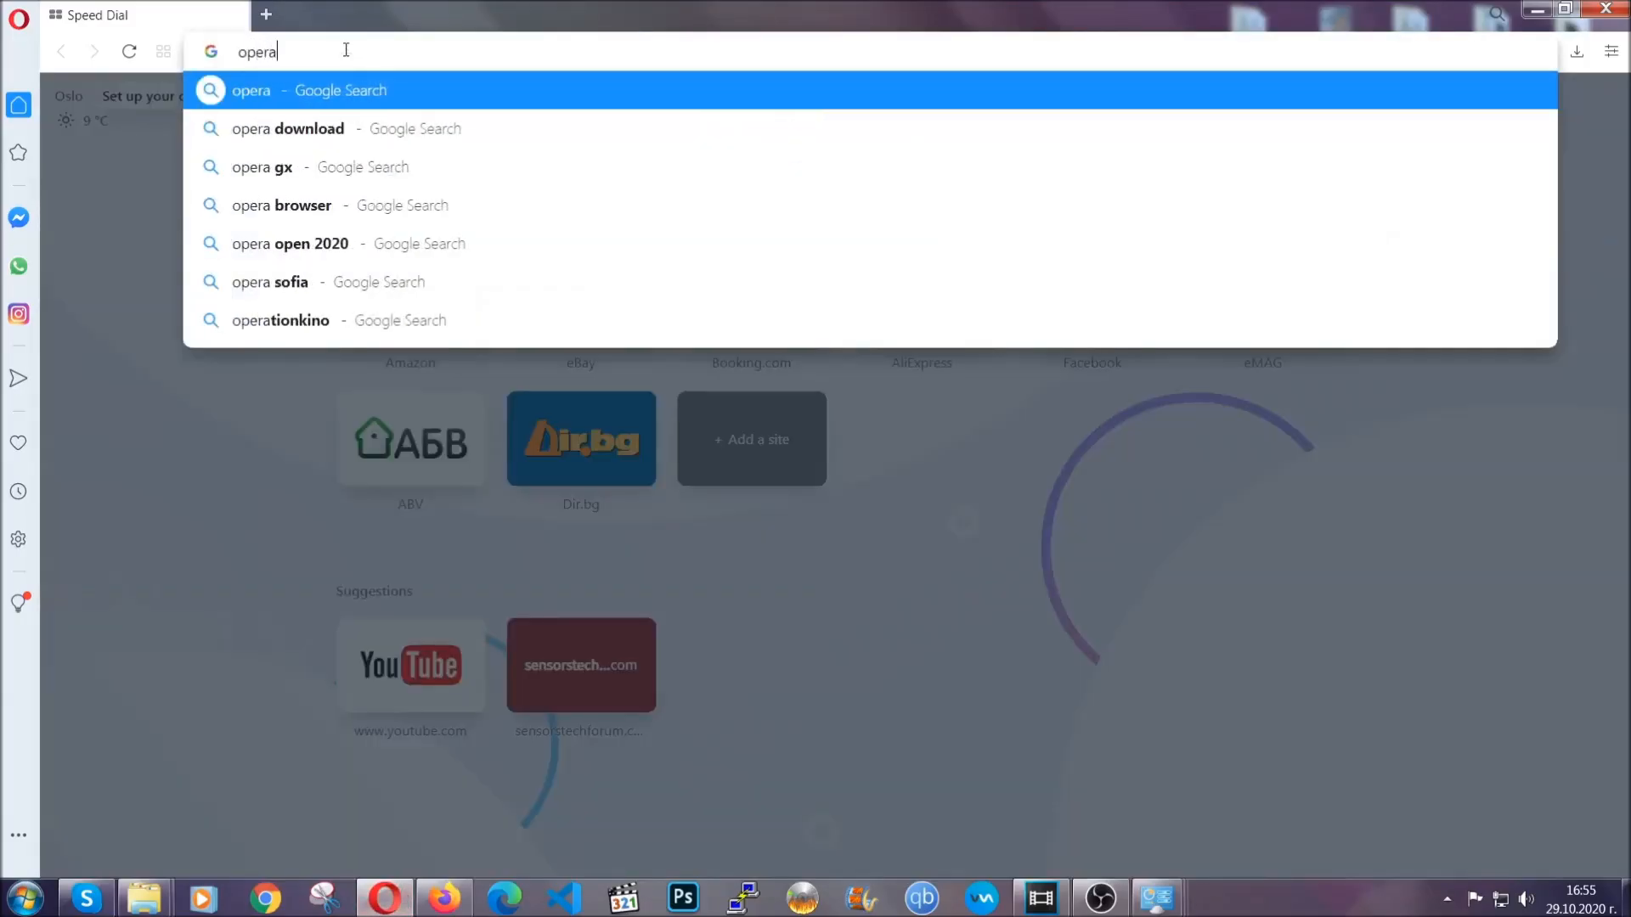
{"action": "type", "text": "://settings/c"}
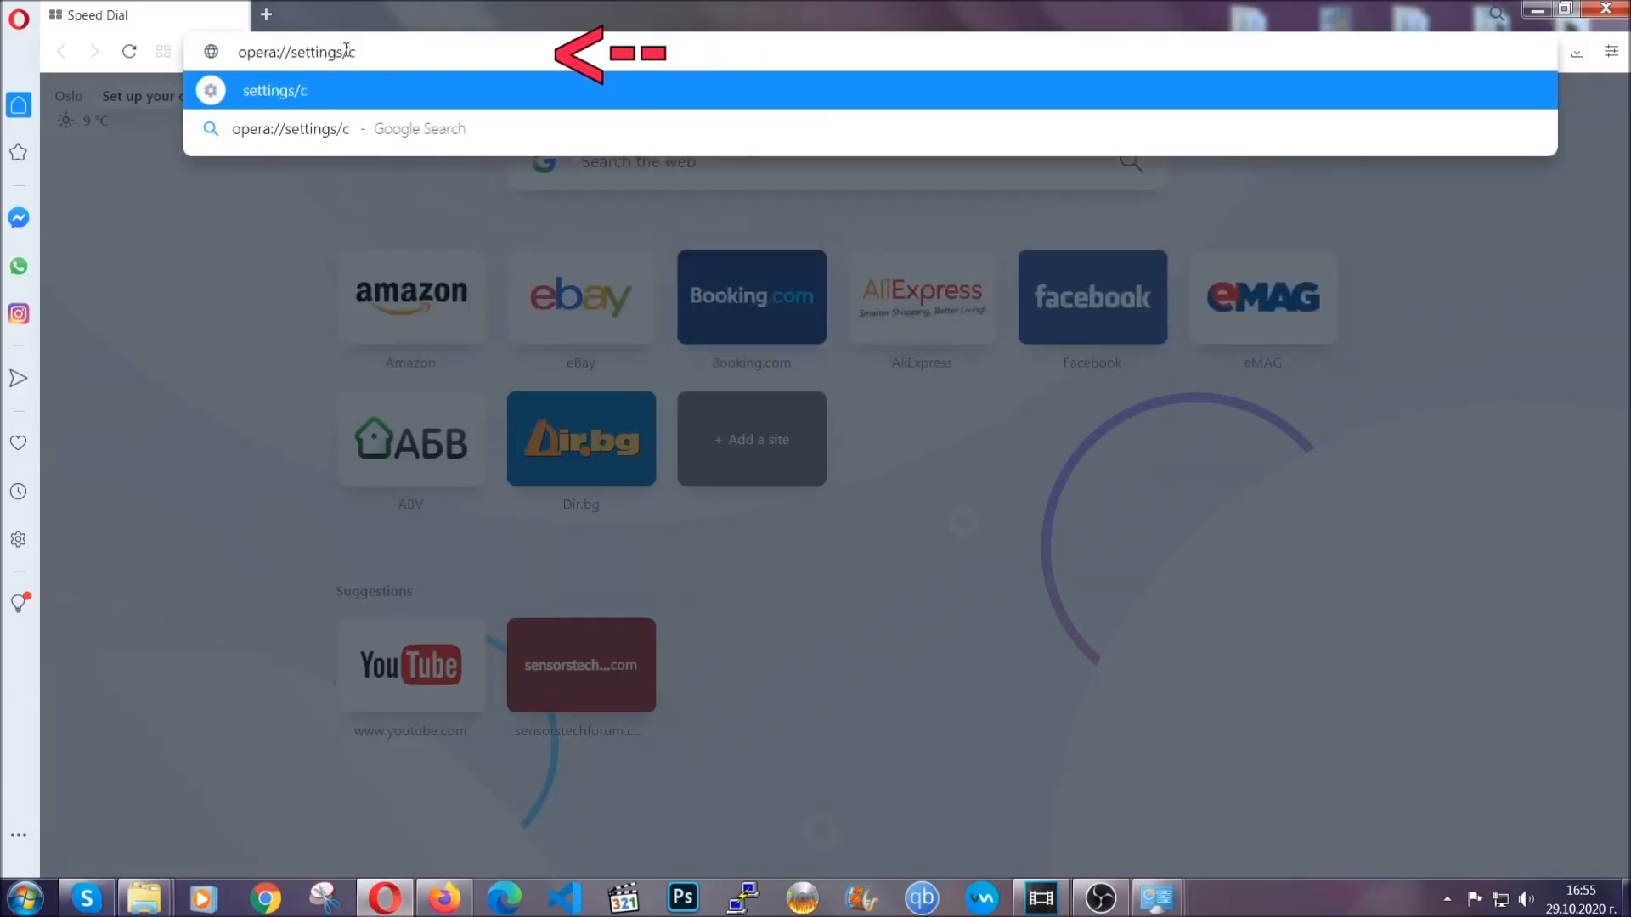
{"action": "type", "text": "learBrr"}
{"action": "key", "text": "BackSpace"}
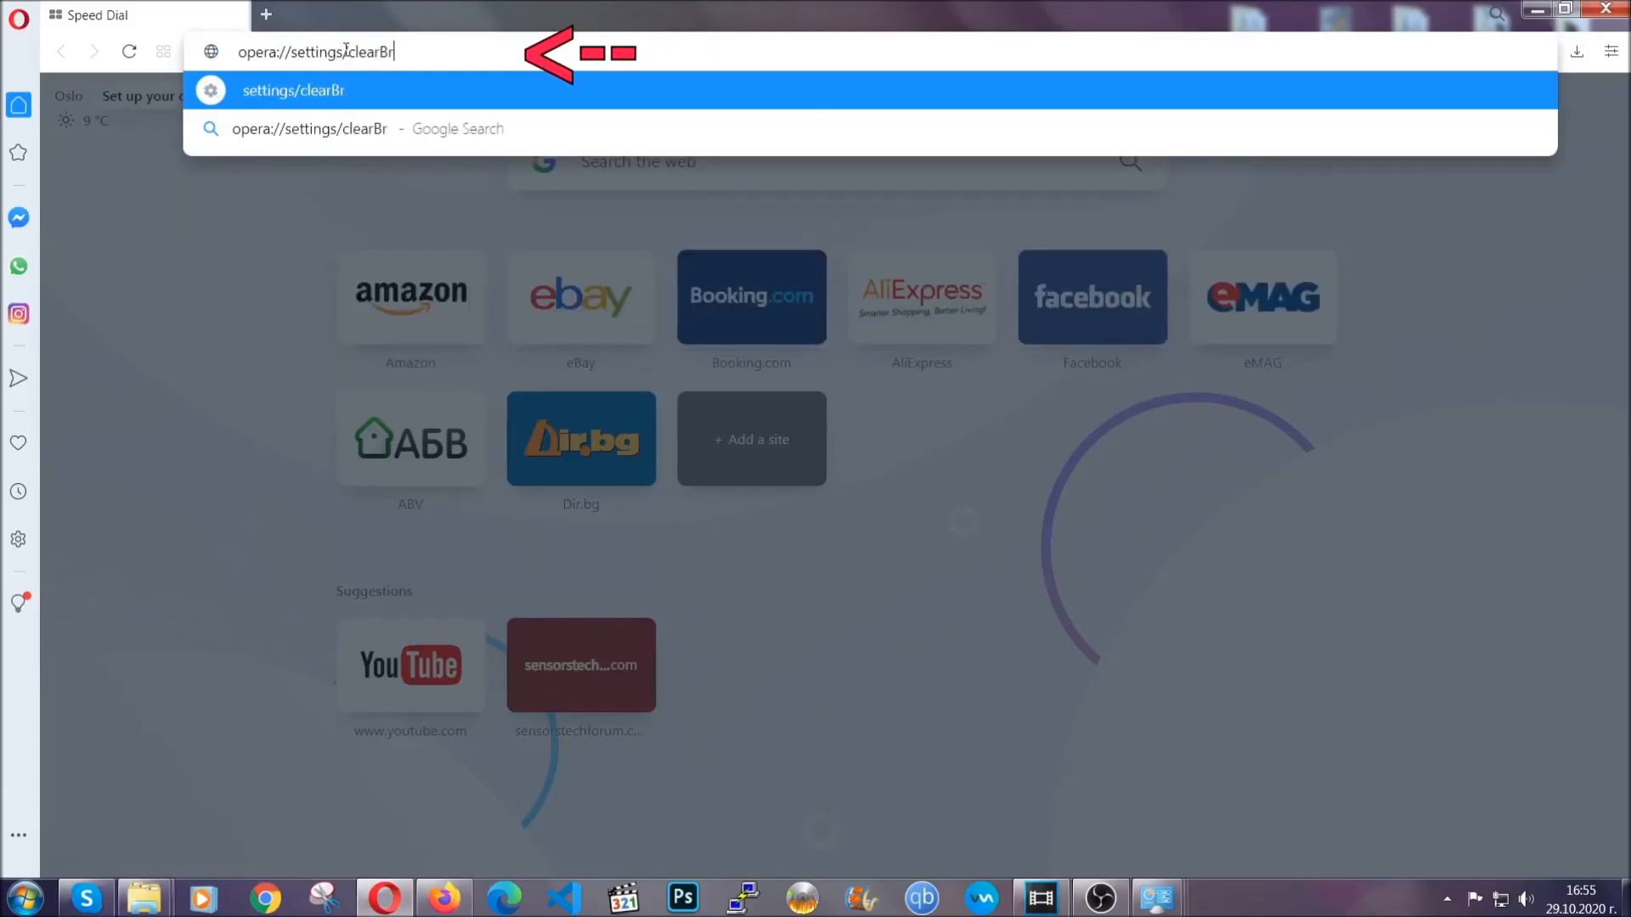
{"action": "type", "text": "owserD"}
{"action": "type", "text": "ata"}
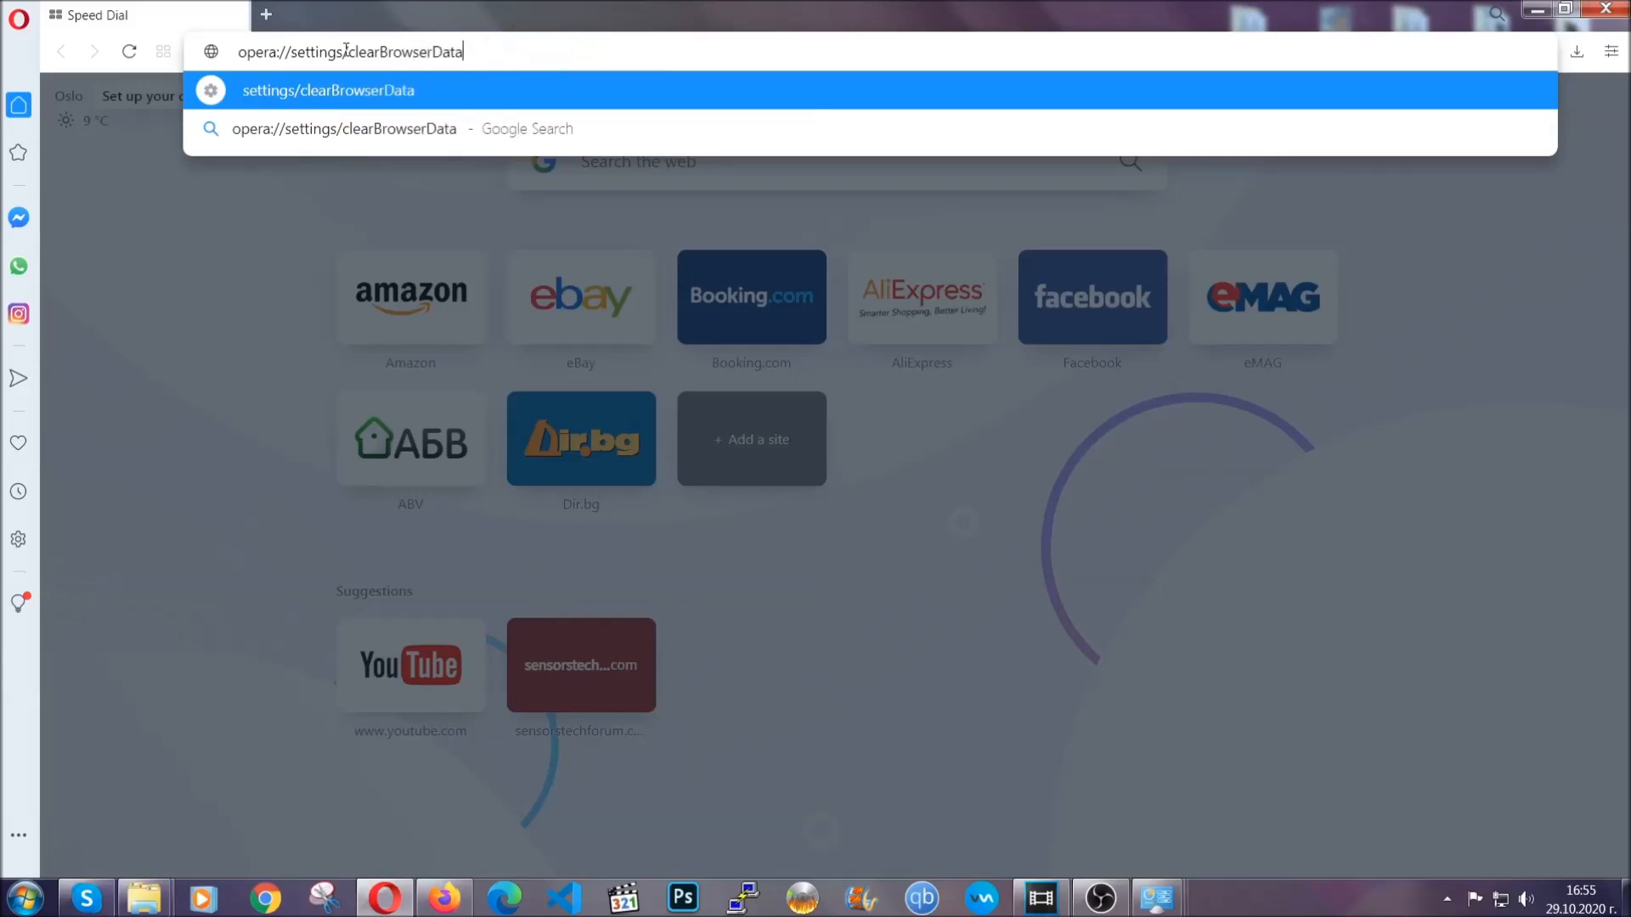
{"action": "key", "text": "Return"}
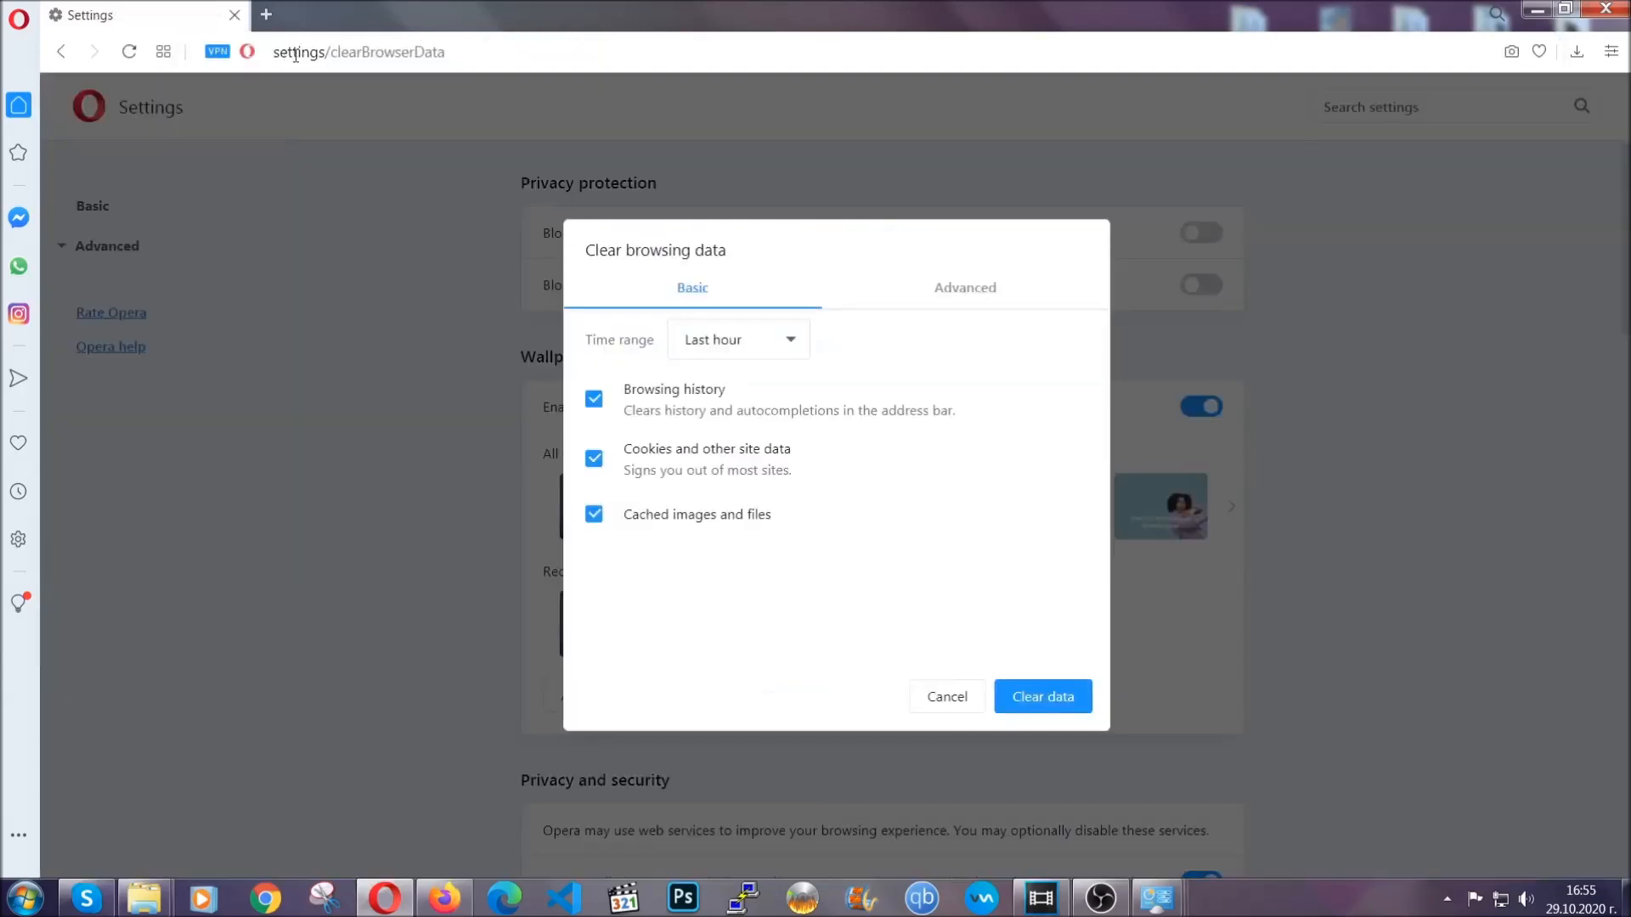
- Under Advanced, clear All time data including Site Settings, autofill and hosted app data, keeping passwords
{"action": "left_click", "coordinate": [964, 291]}
{"action": "left_click", "coordinate": [796, 341]}
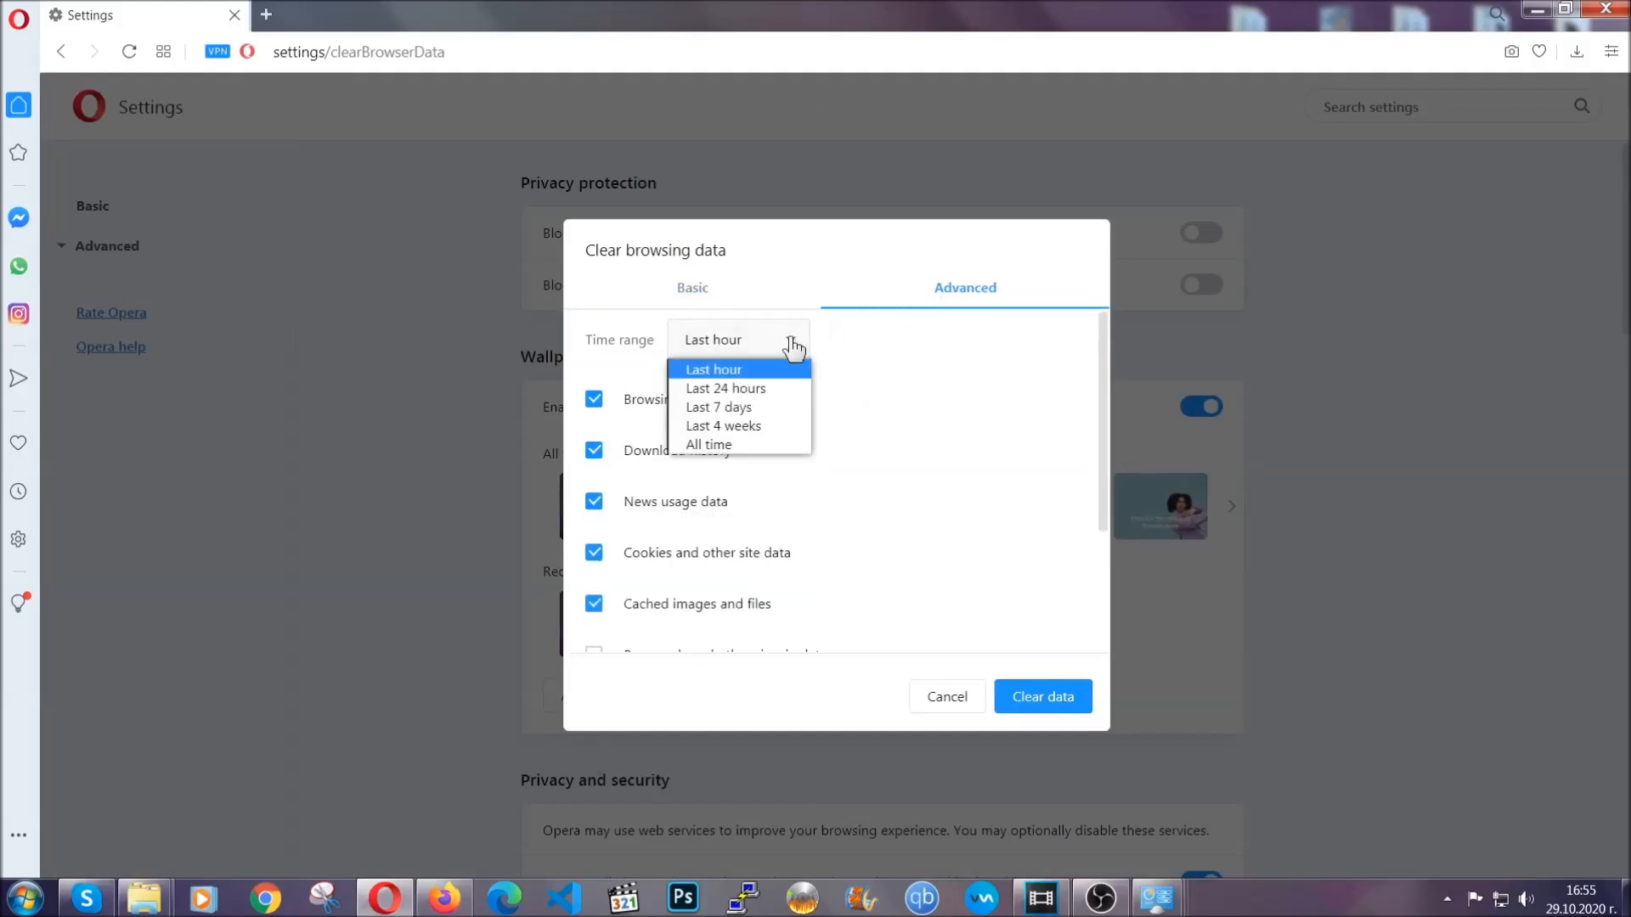
{"action": "left_click", "coordinate": [714, 442]}
{"action": "scroll", "coordinate": [744, 455], "scroll_direction": "down", "scroll_amount": 3}
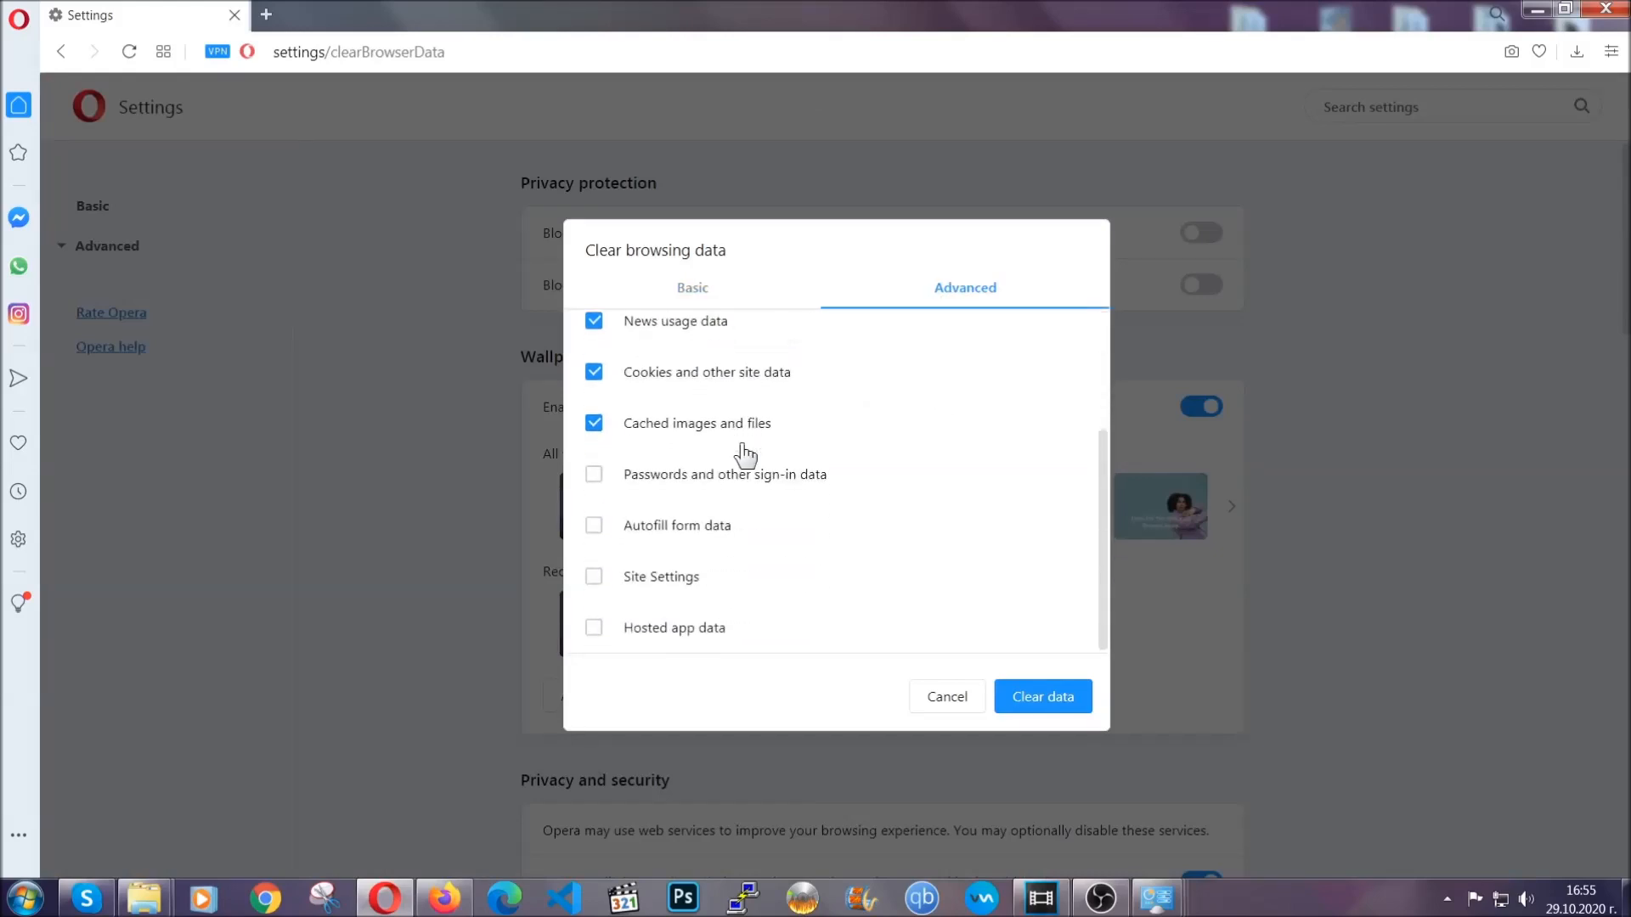
{"action": "left_click", "coordinate": [668, 578]}
{"action": "left_click", "coordinate": [1038, 700]}
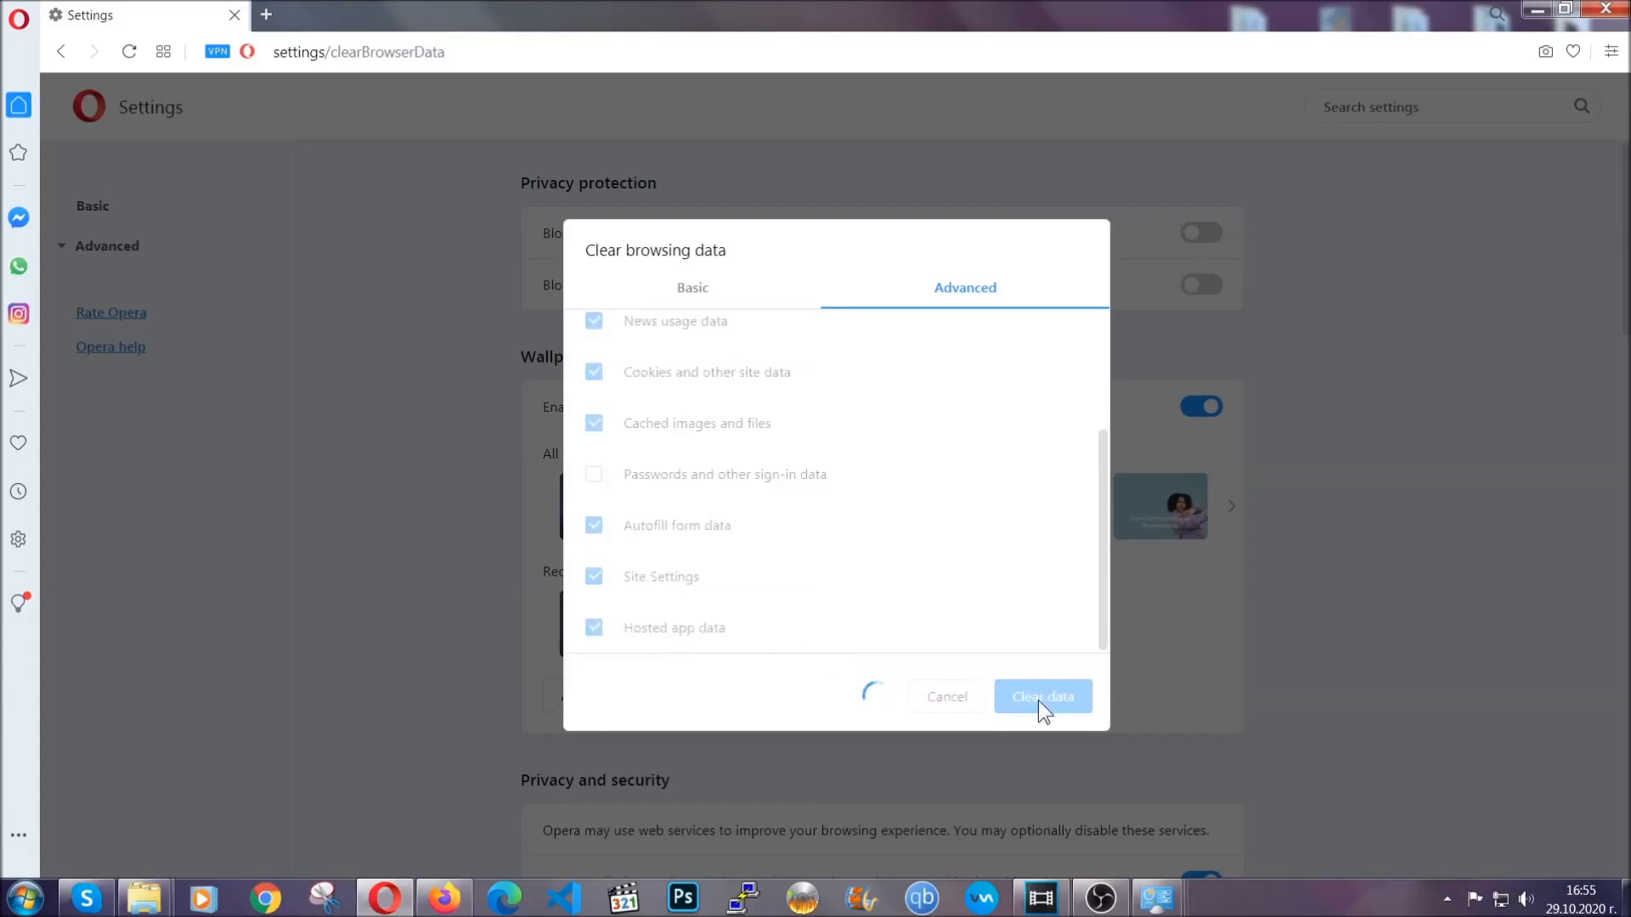